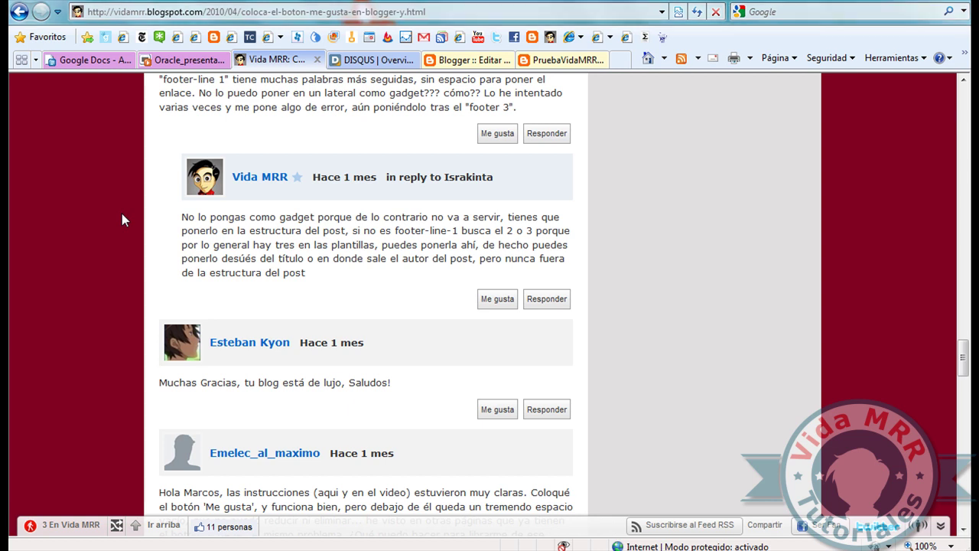
# Step: Scroll through the Blogger post's comments and close the Windows colour-scheme warning
pyautogui.scroll(3, 133, 212)
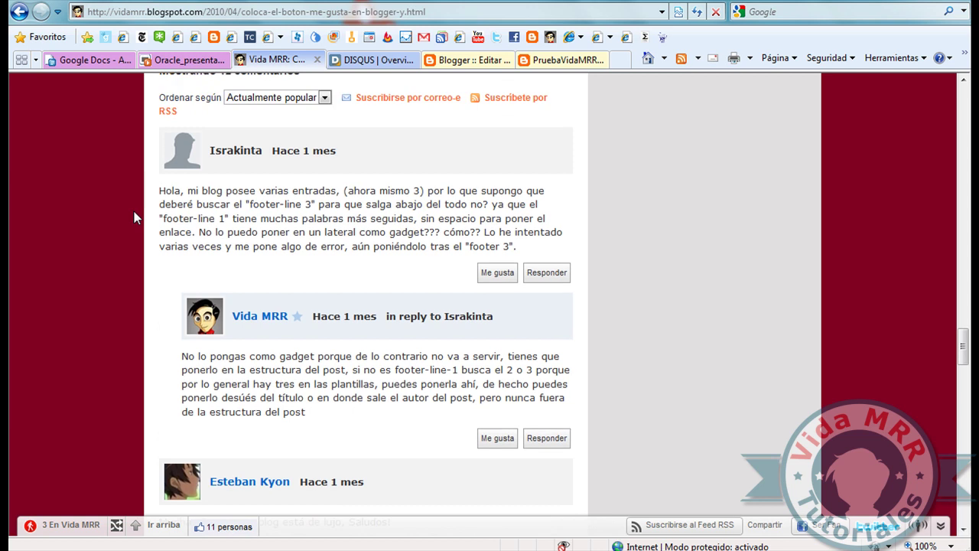
pyautogui.scroll(3, 129, 211)
pyautogui.scroll(3, 129, 211)
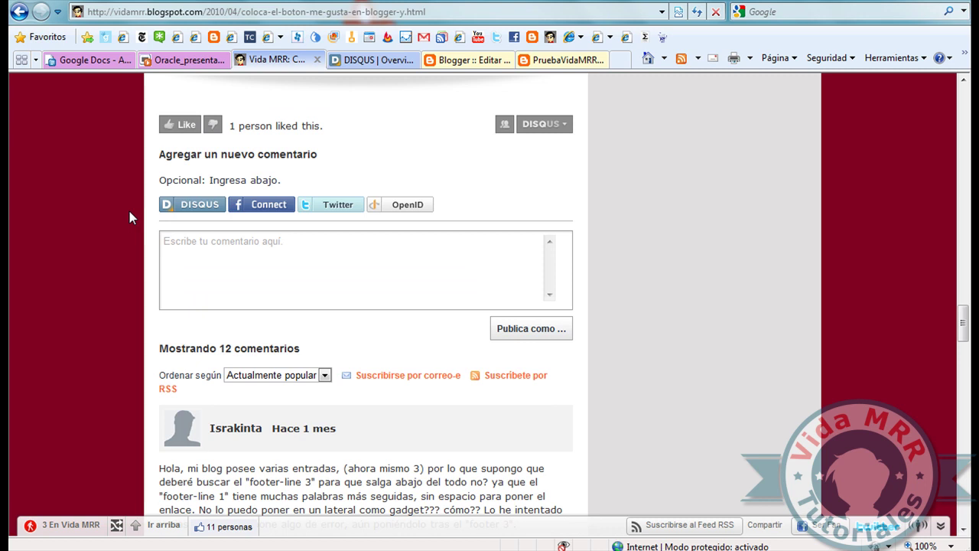
pyautogui.scroll(2, 129, 211)
pyautogui.scroll(-3, 349, 186)
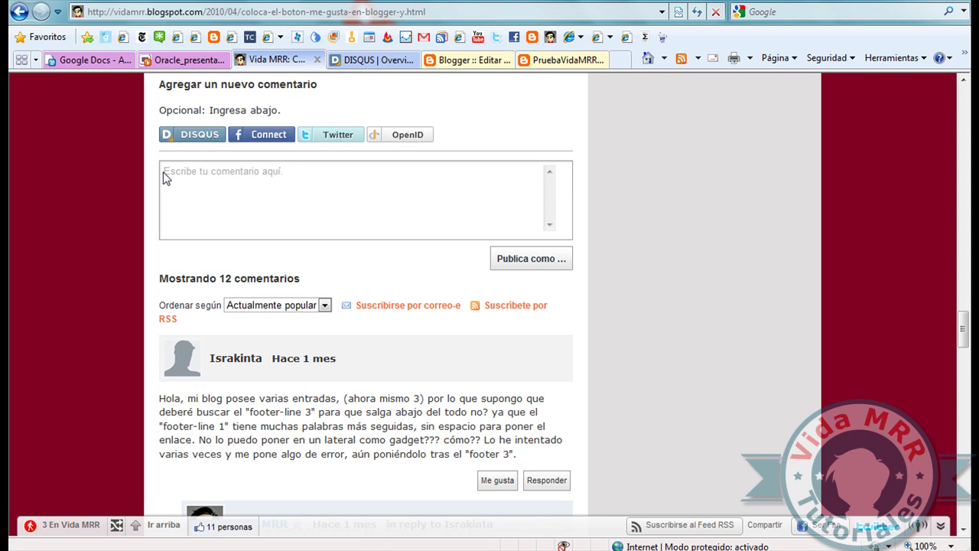
pyautogui.scroll(-1, 138, 208)
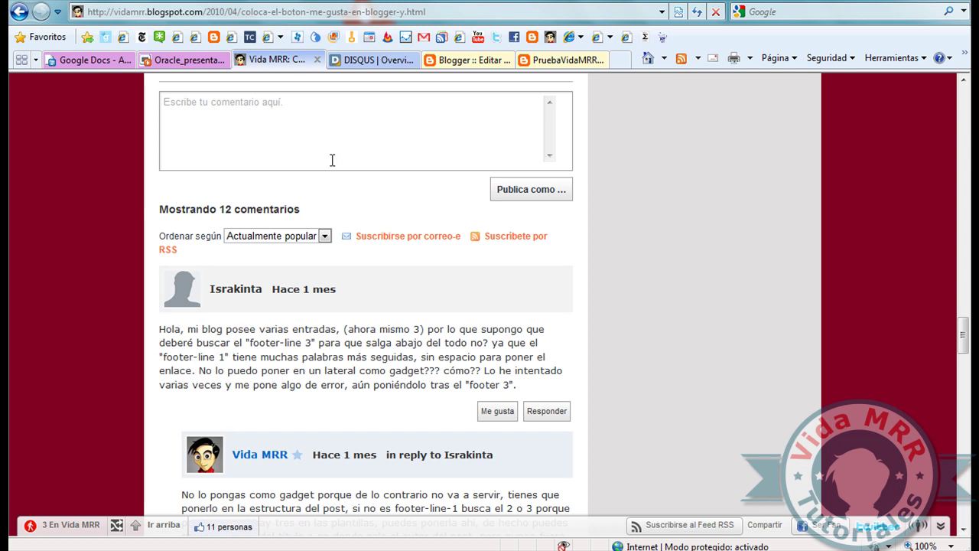
pyautogui.scroll(-3, 356, 187)
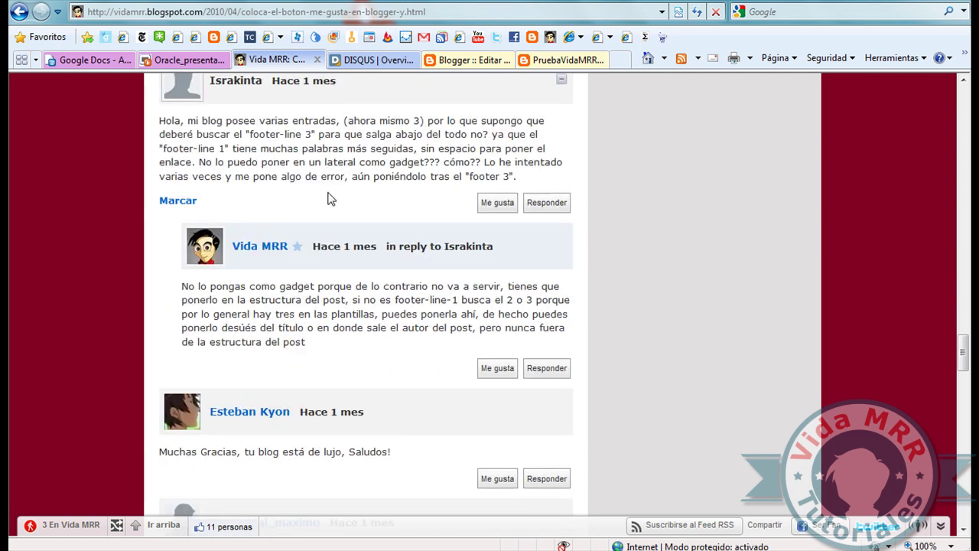
pyautogui.scroll(1, 121, 200)
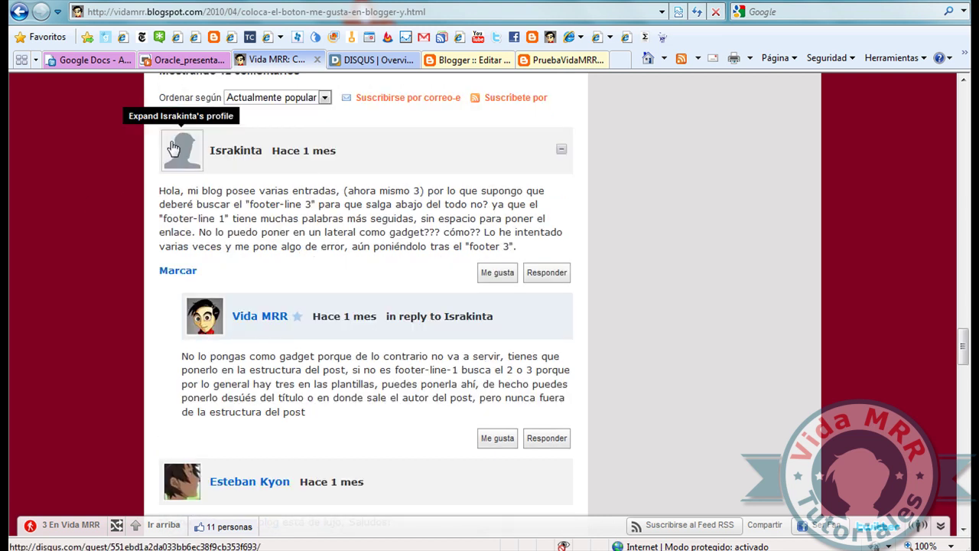
pyautogui.scroll(-1, 163, 172)
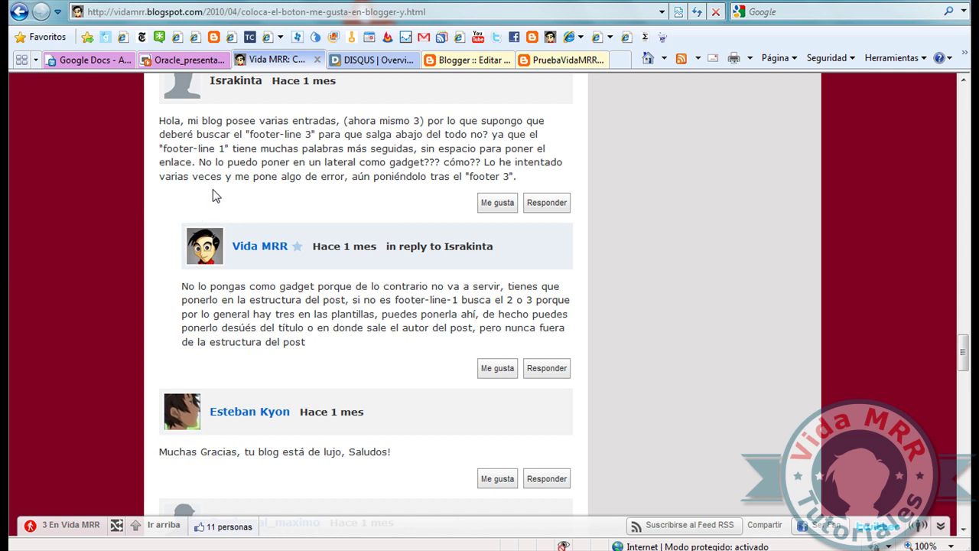
pyautogui.scroll(-3, 135, 229)
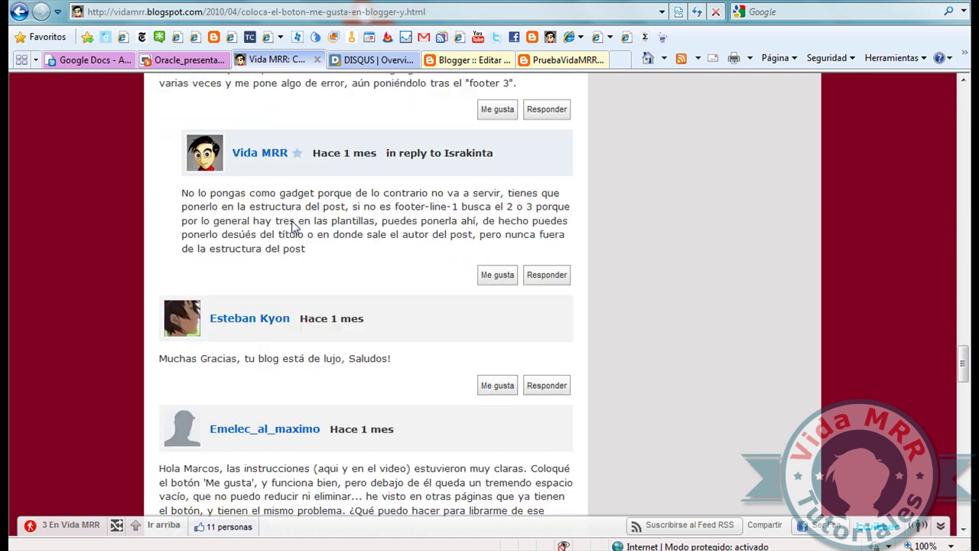
pyautogui.scroll(3, 136, 230)
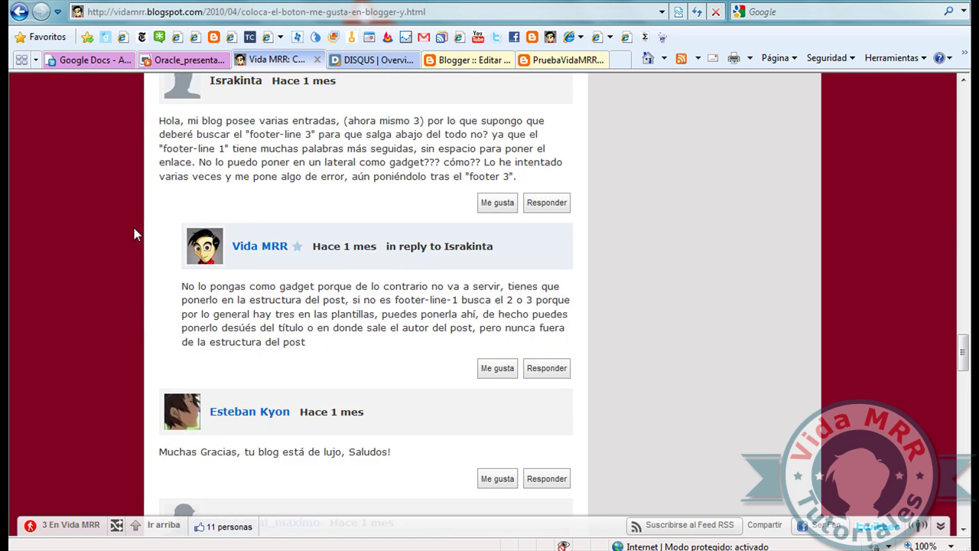
pyautogui.scroll(7, 134, 234)
pyautogui.scroll(5, 133, 234)
pyautogui.scroll(8, 134, 234)
pyautogui.scroll(-2, 134, 234)
pyautogui.scroll(-3, 134, 234)
pyautogui.scroll(-10, 133, 234)
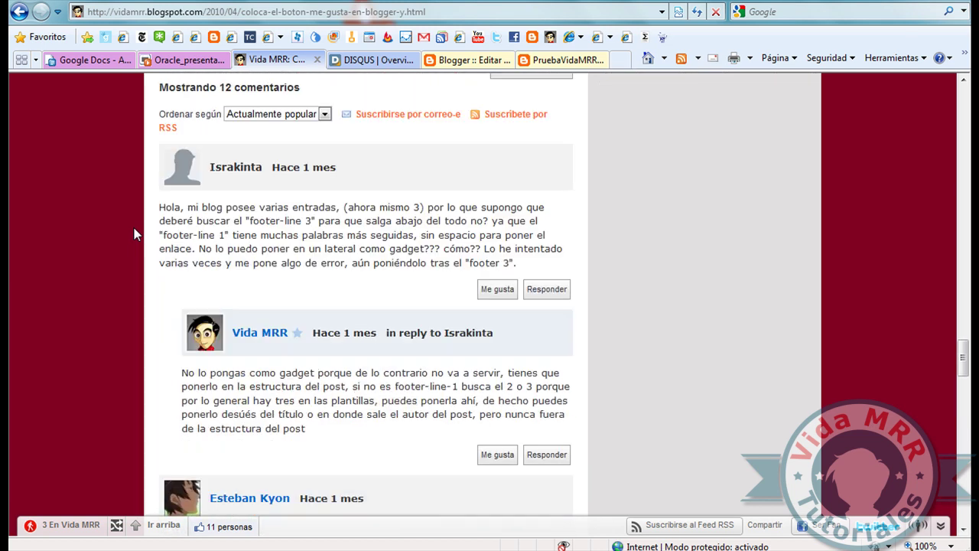
pyautogui.scroll(-3, 134, 234)
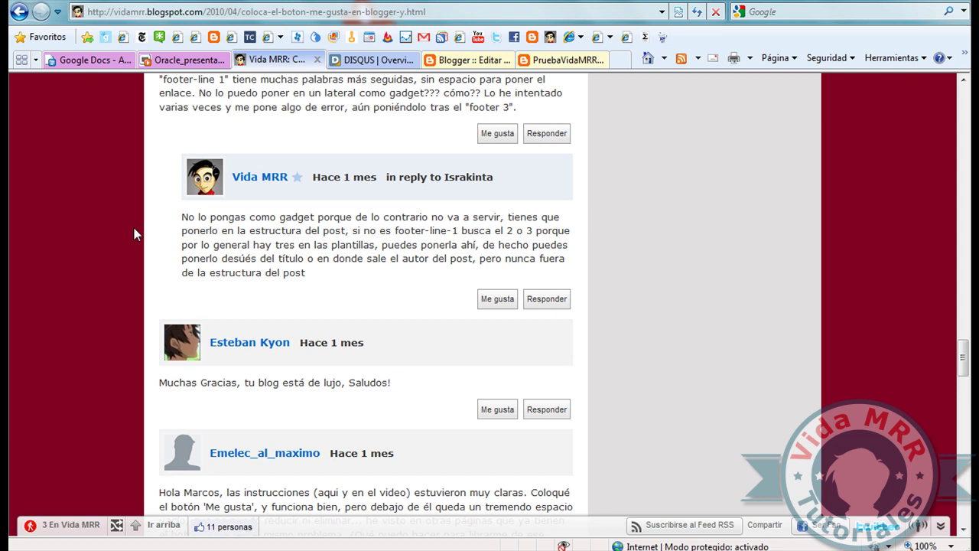
pyautogui.scroll(-2, 134, 234)
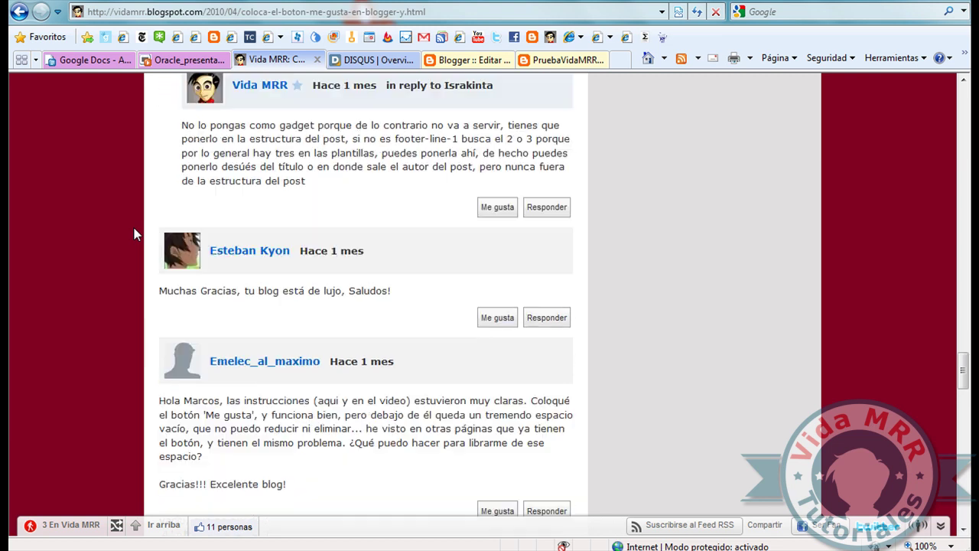
pyautogui.scroll(-3, 134, 234)
pyautogui.scroll(-4, 134, 234)
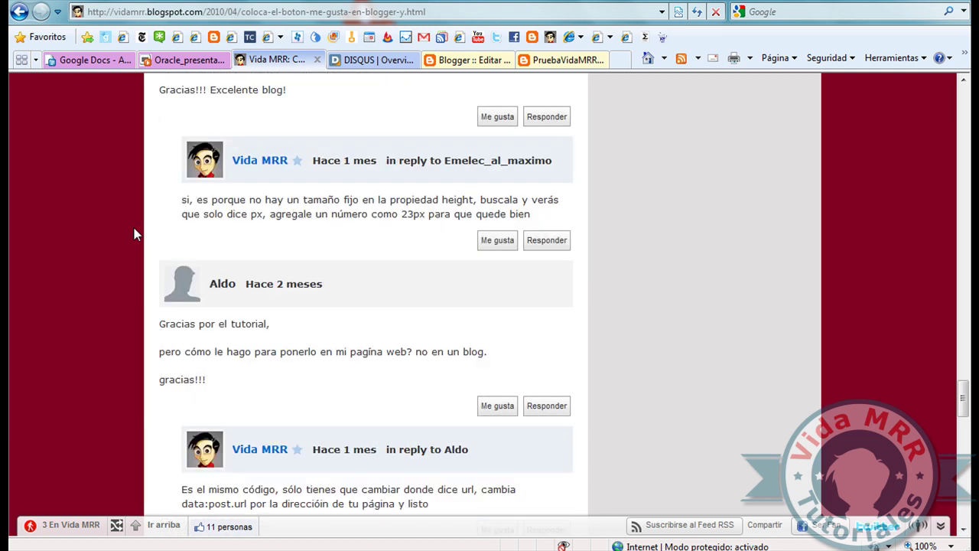
pyautogui.scroll(-5, 134, 234)
pyautogui.scroll(-5, 134, 234)
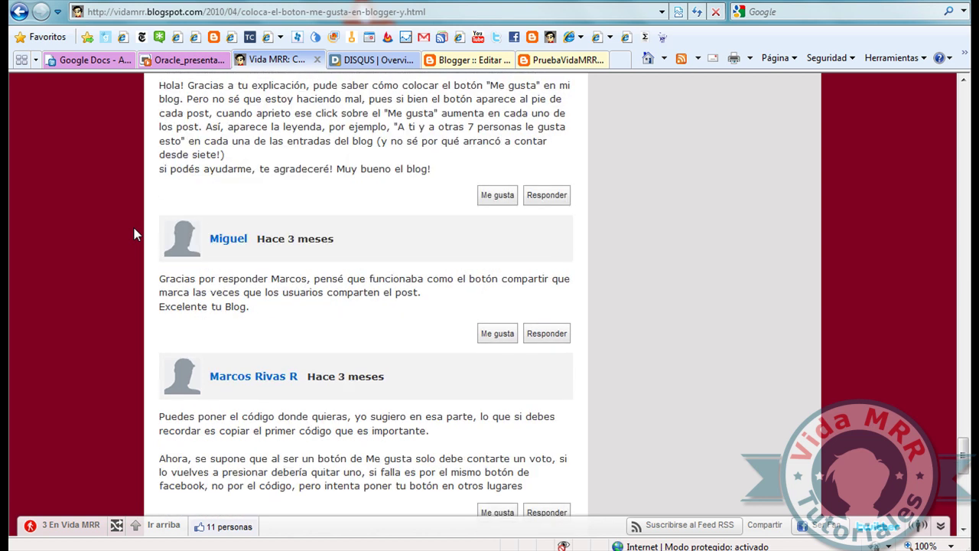
pyautogui.scroll(-3, 134, 234)
pyautogui.scroll(-4, 134, 234)
pyautogui.scroll(7, 134, 234)
pyautogui.scroll(4, 133, 234)
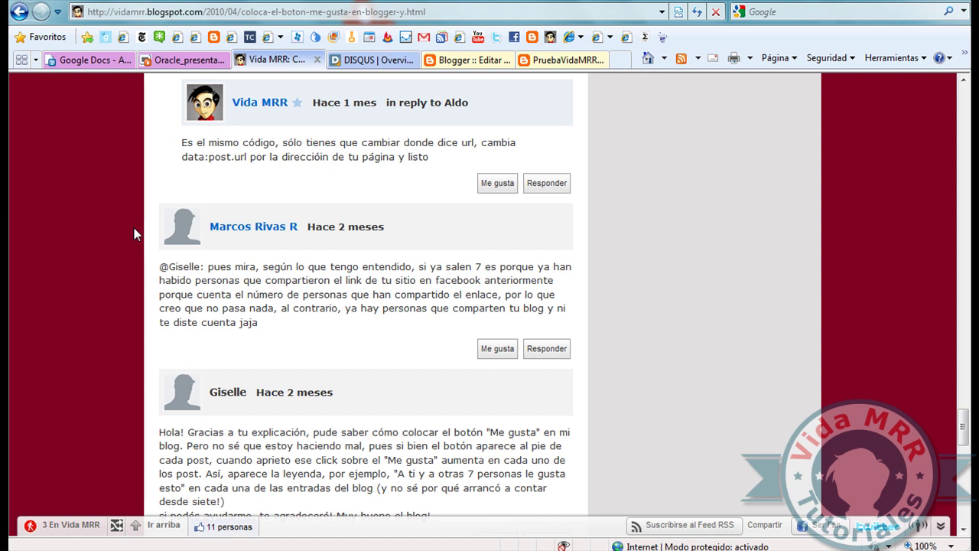
pyautogui.scroll(3, 134, 234)
pyautogui.scroll(5, 134, 234)
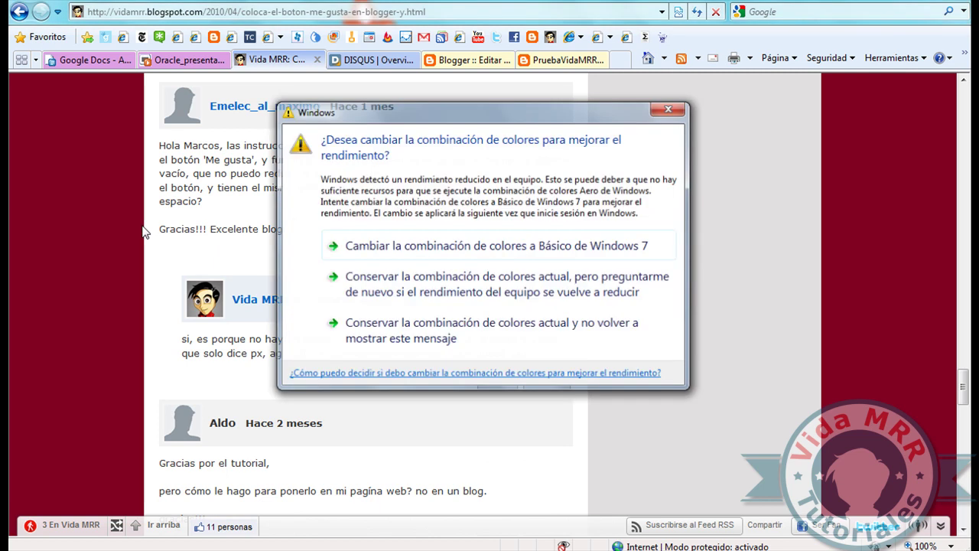
pyautogui.click(670, 109)
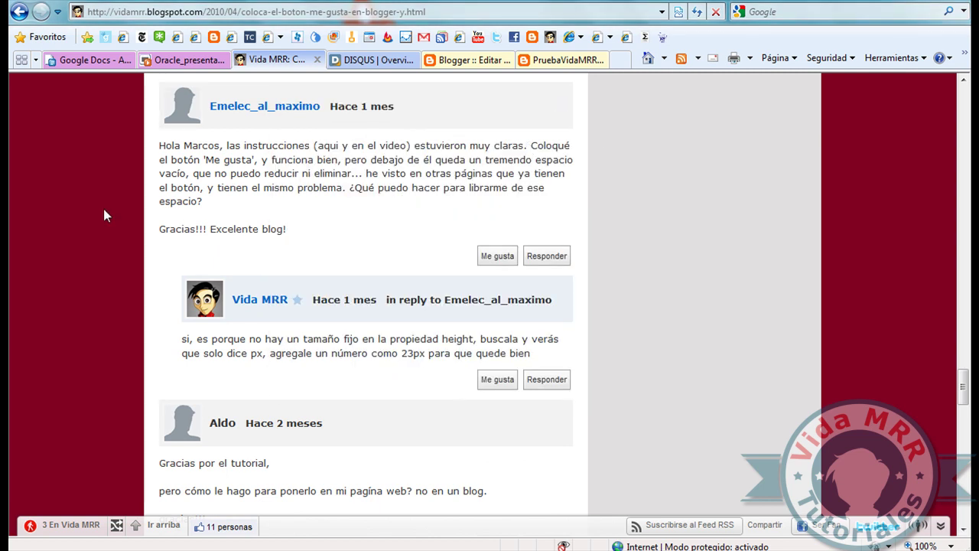
# Step: Switch to the Disqus account overview listing the Comments and Profile services
pyautogui.scroll(3, 104, 210)
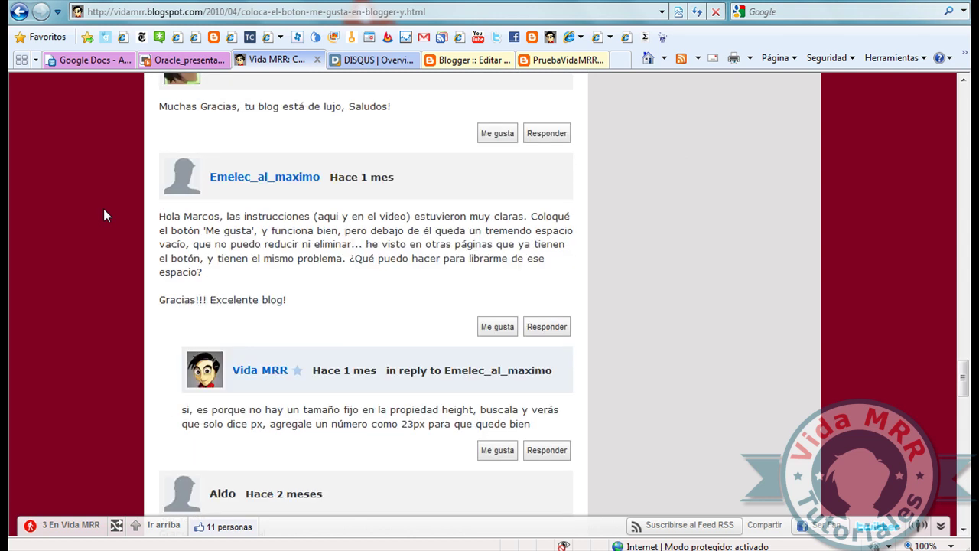
pyautogui.scroll(2, 104, 209)
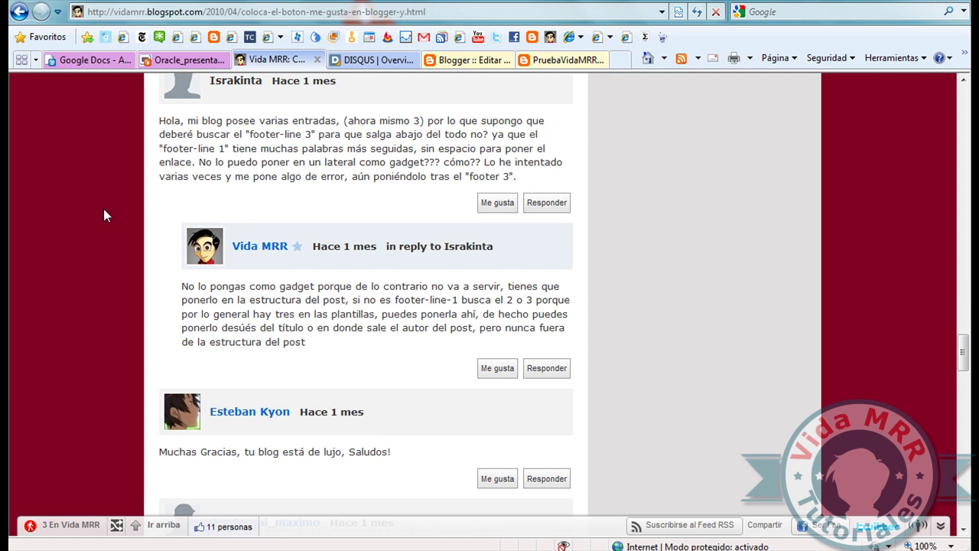
pyautogui.scroll(2, 104, 209)
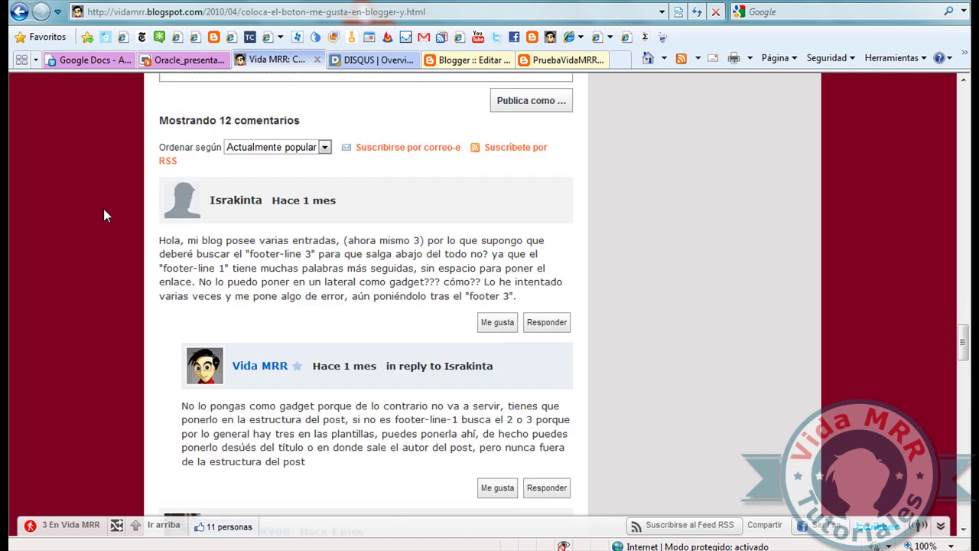
pyautogui.scroll(-1, 103, 208)
pyautogui.scroll(1, 115, 208)
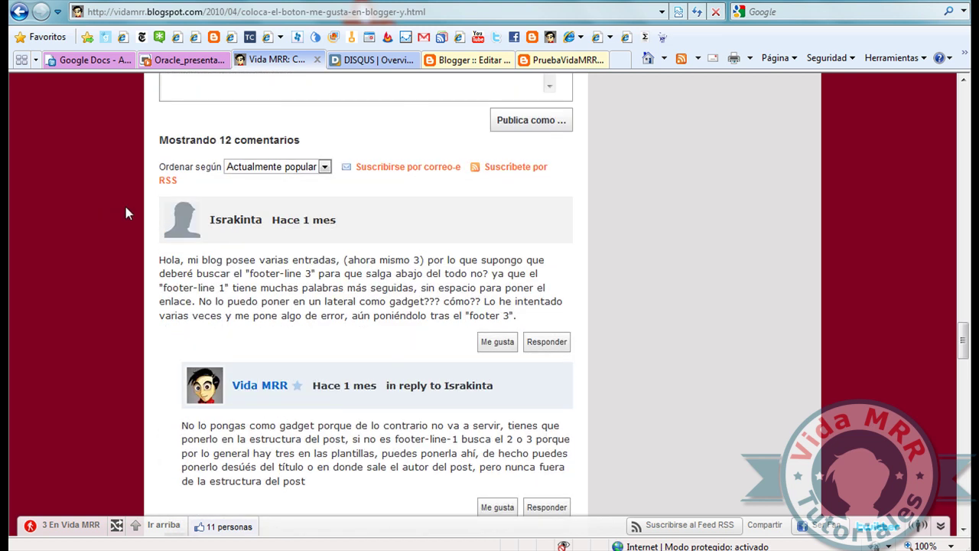
pyautogui.click(375, 60)
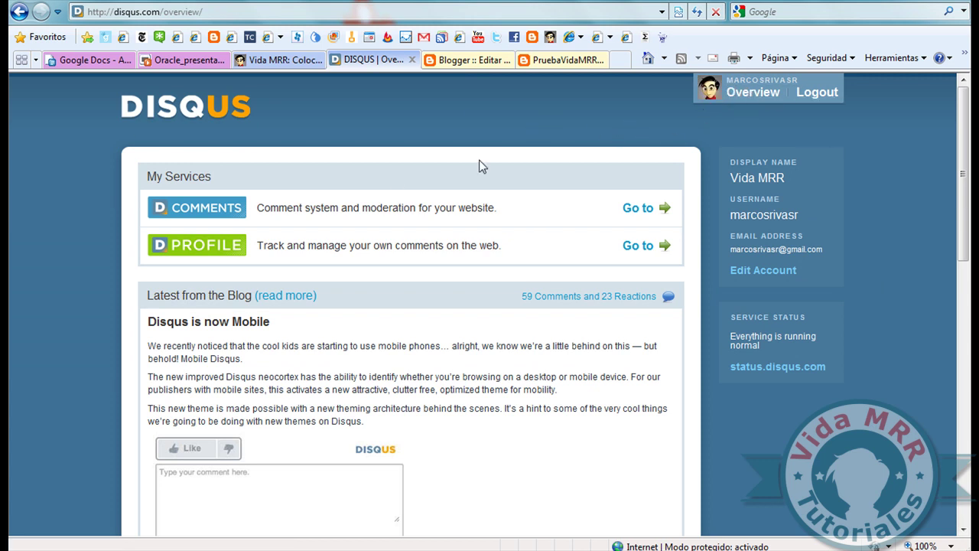
# Step: Open the Disqus Comments moderation list and expand the All Sites dropdown in the header
pyautogui.click(341, 217)
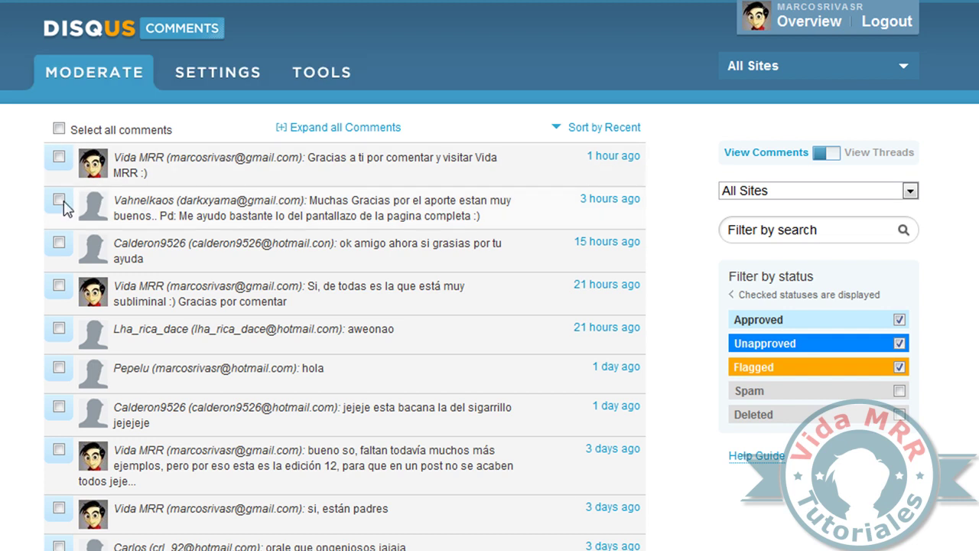
pyautogui.scroll(-5, 7, 192)
pyautogui.scroll(-2, 277, 201)
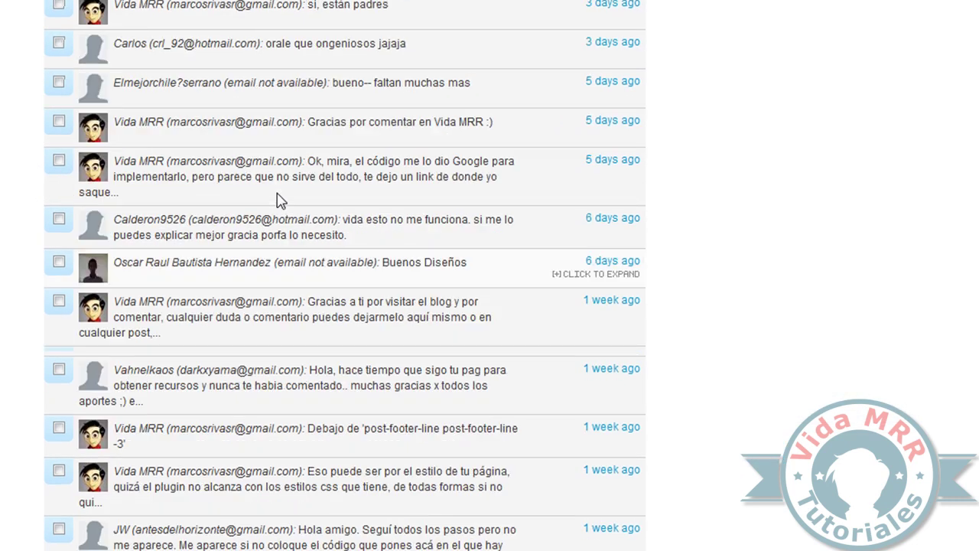
pyautogui.scroll(7, 280, 197)
pyautogui.click(893, 65)
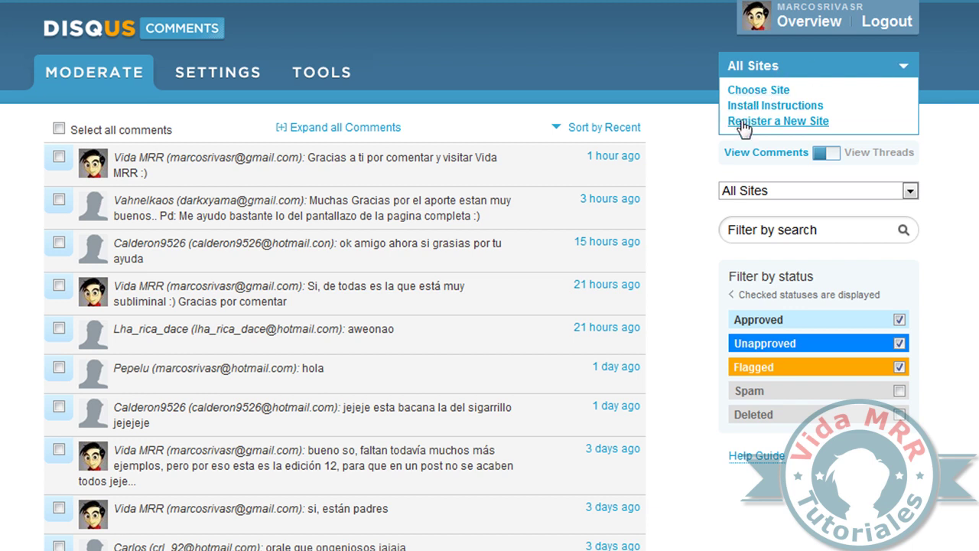
pyautogui.click(742, 123)
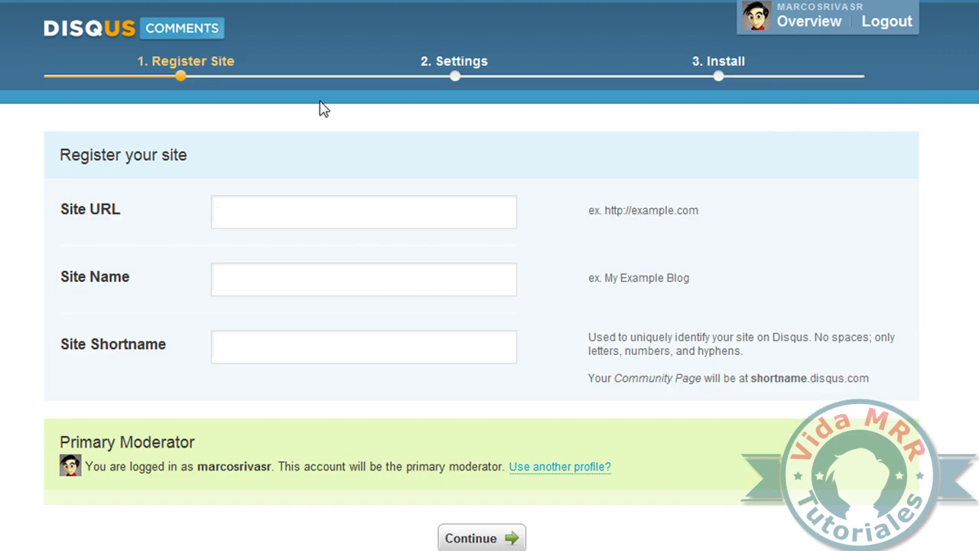
pyautogui.scroll(-1, 157, 106)
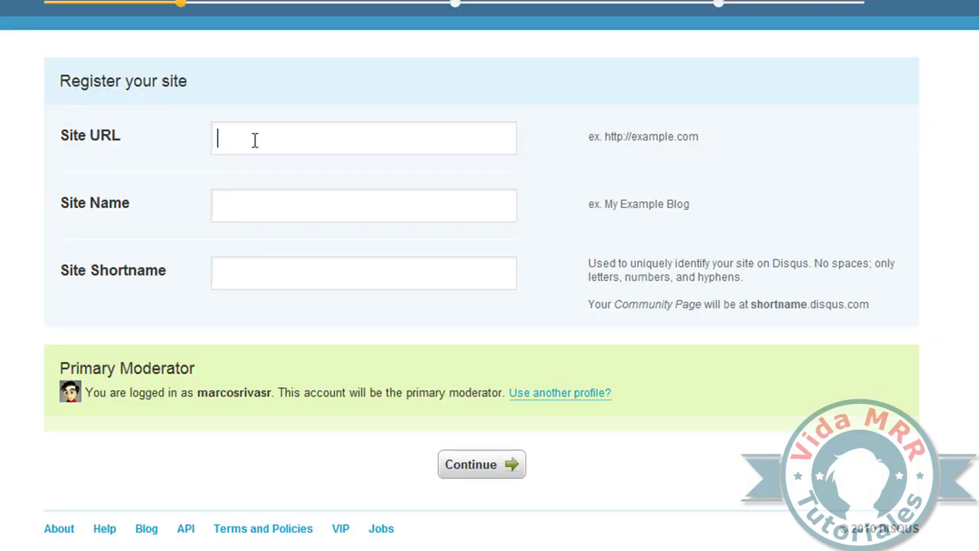
pyautogui.write('http://prue')
pyautogui.write('bavidamrr.blogspot.com')
pyautogui.press('Tab')
pyautogui.write('kas')
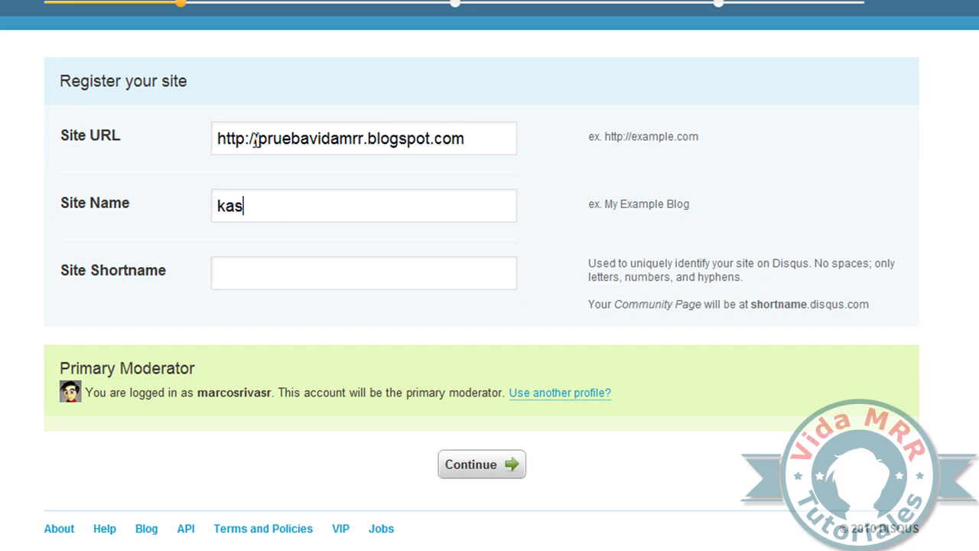
pyautogui.write('ldksa')
pyautogui.press('Tab')
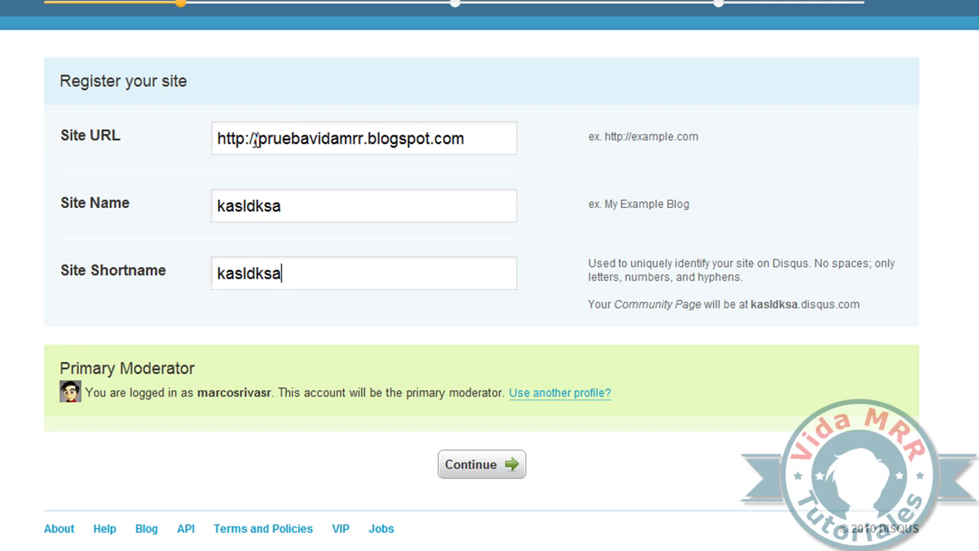
pyautogui.click(488, 464)
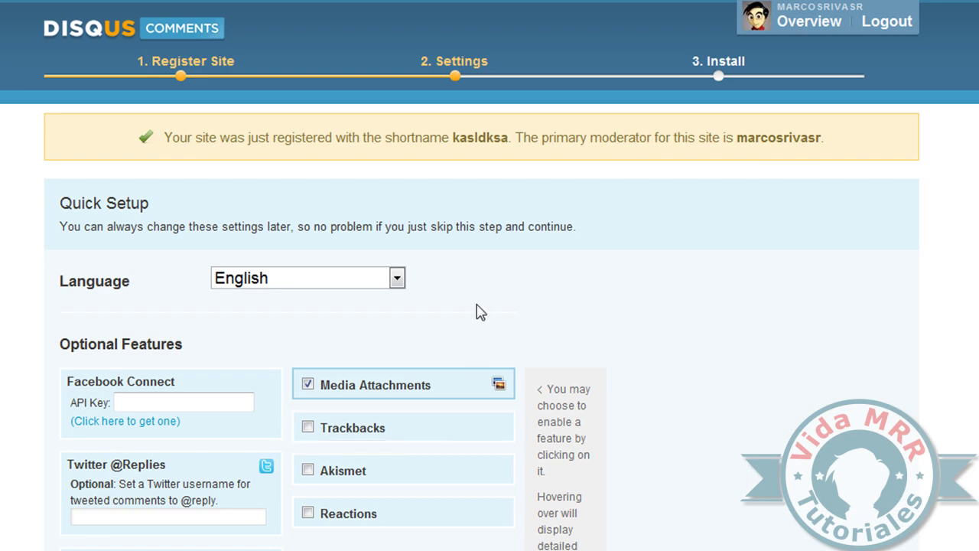
# Step: Set the Disqus comment language to Spanish (Mexico)
pyautogui.scroll(-3, 427, 300)
pyautogui.click(191, 148)
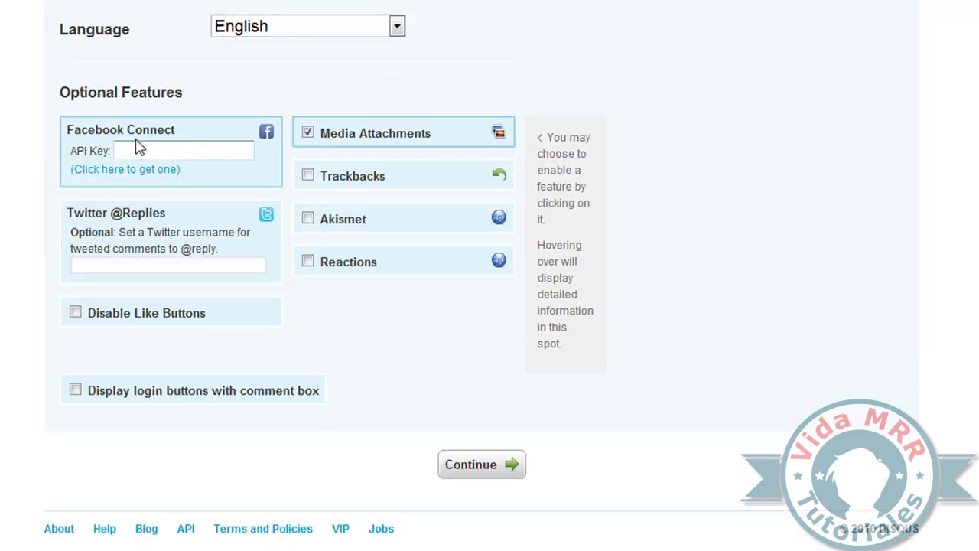
pyautogui.scroll(2, 396, 99)
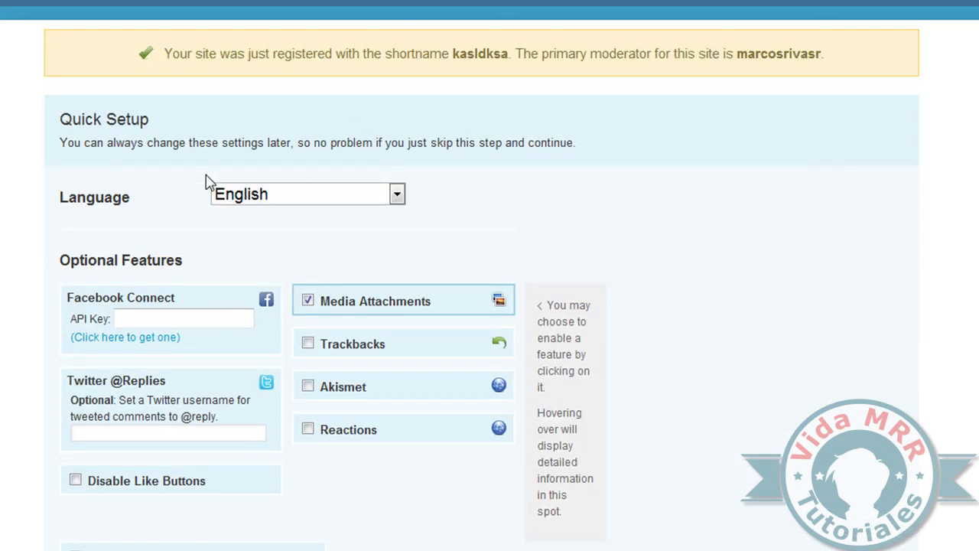
pyautogui.click(340, 194)
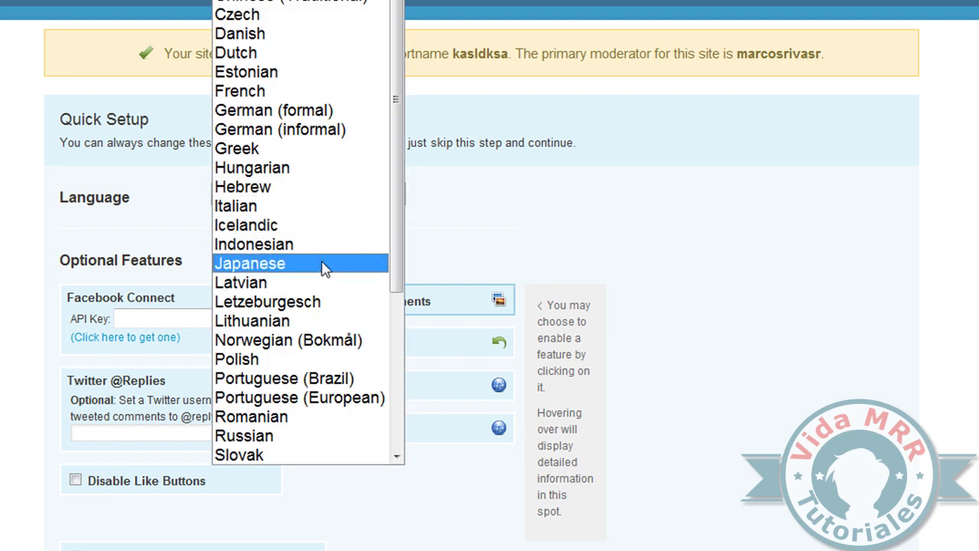
pyautogui.scroll(-4, 325, 267)
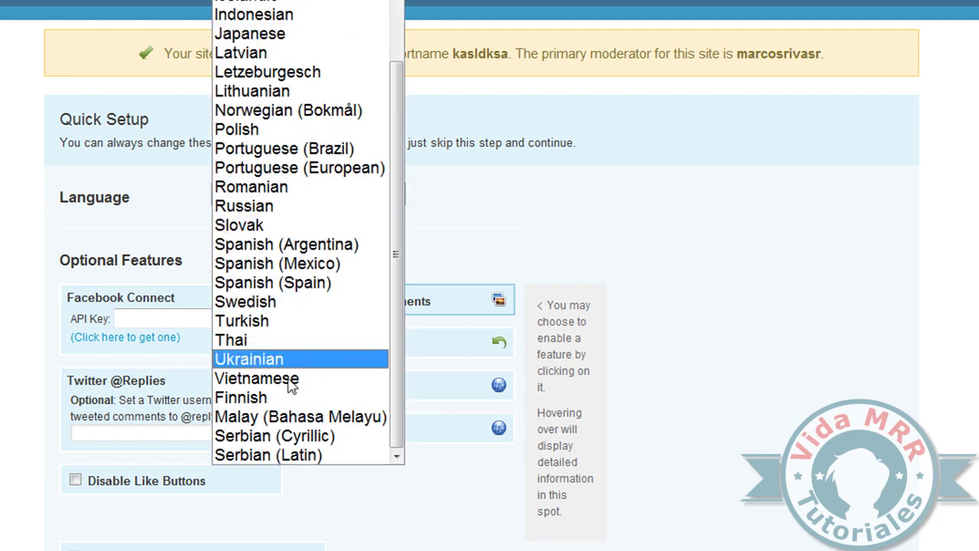
pyautogui.click(275, 263)
# Step: Enable login buttons for Twitter, OpenID, Yahoo! and Facebook, then save and continue to installation
pyautogui.scroll(-2, 498, 241)
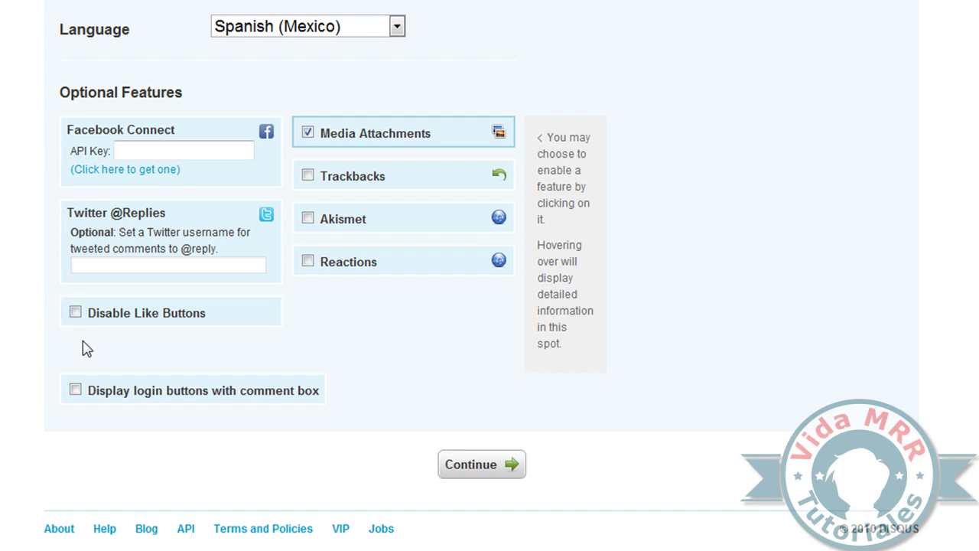
pyautogui.click(75, 390)
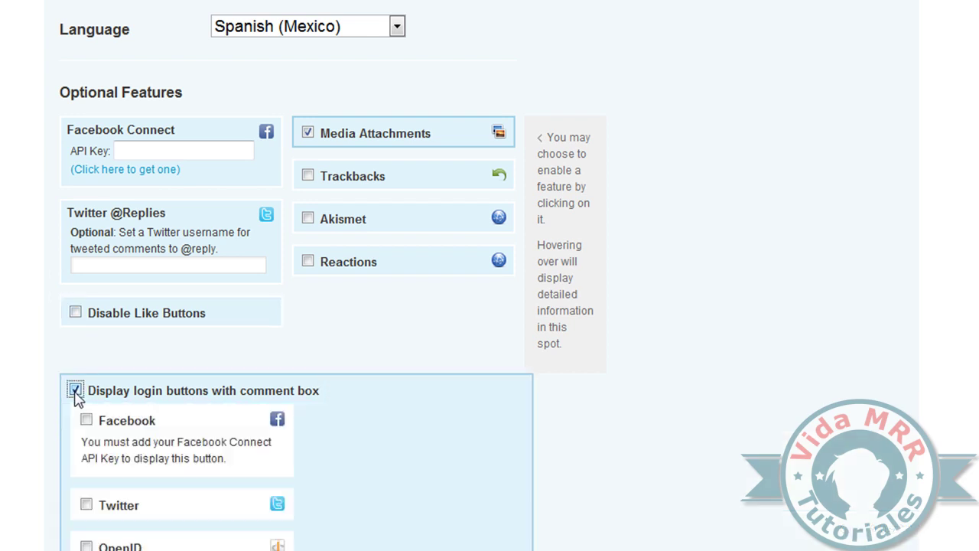
pyautogui.scroll(-3, 36, 342)
pyautogui.click(85, 291)
pyautogui.click(86, 334)
pyautogui.click(86, 376)
pyautogui.click(86, 206)
pyautogui.scroll(3, 15, 215)
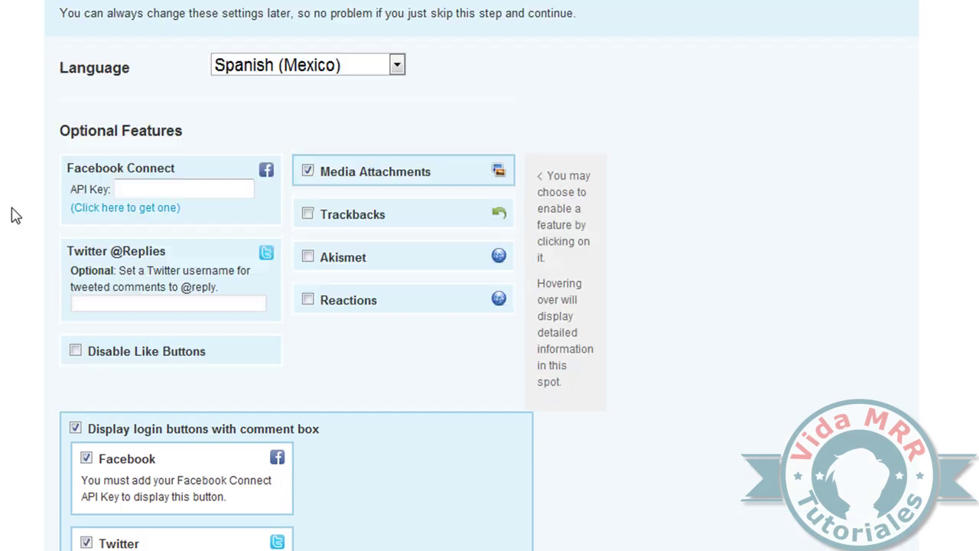
pyautogui.click(181, 192)
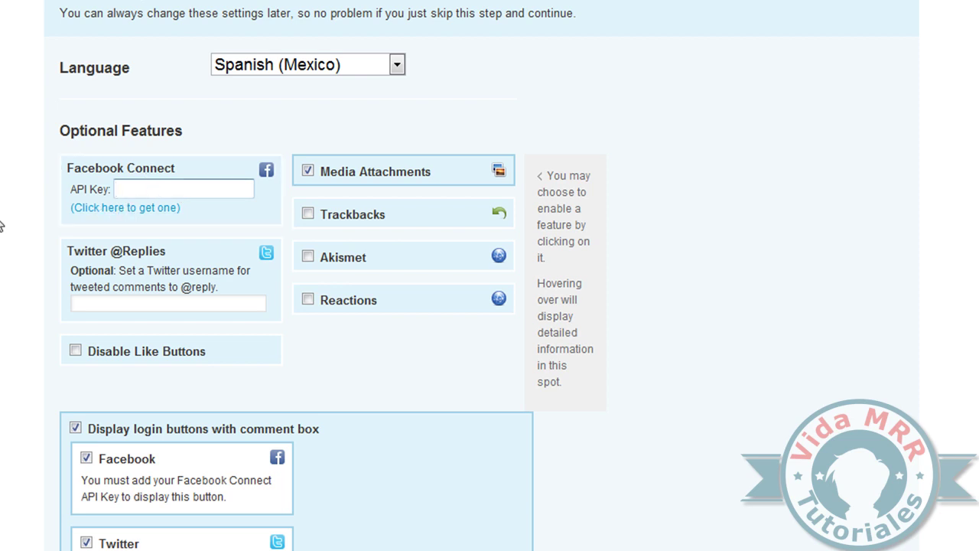
pyautogui.scroll(3, 1, 223)
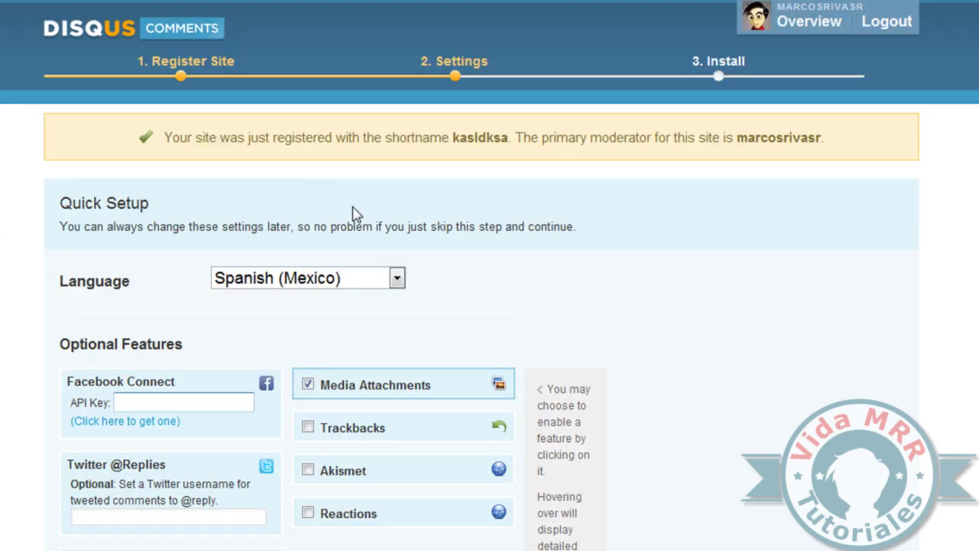
pyautogui.scroll(-5, 358, 229)
pyautogui.click(468, 474)
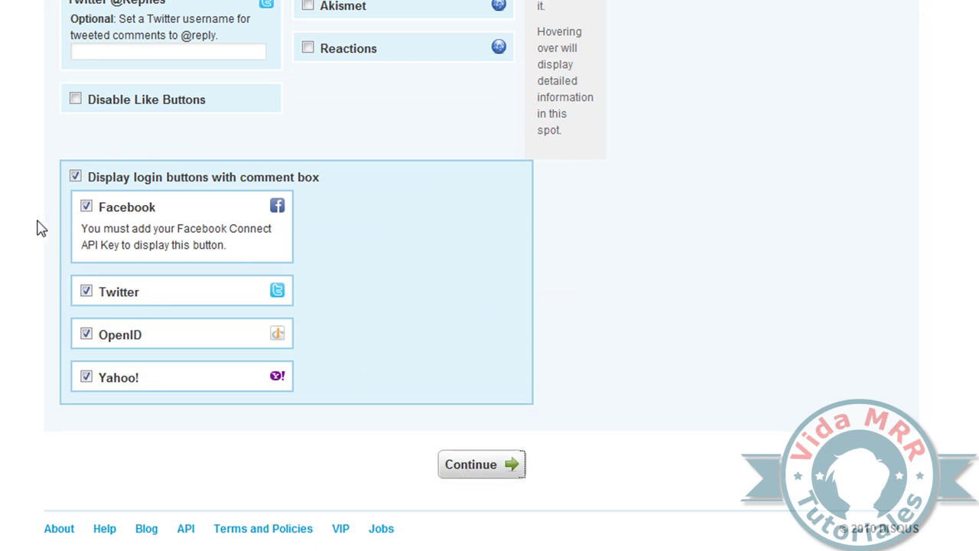
pyautogui.scroll(-1, 43, 227)
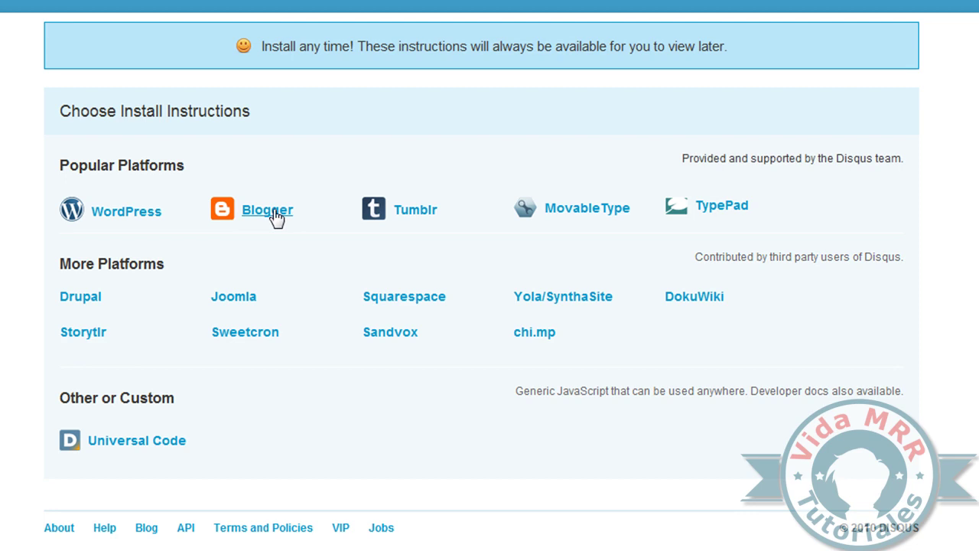
# Step: Open the Blogger installation instructions in a new tab and view its four steps
pyautogui.rightClick(276, 217)
pyautogui.click(322, 245)
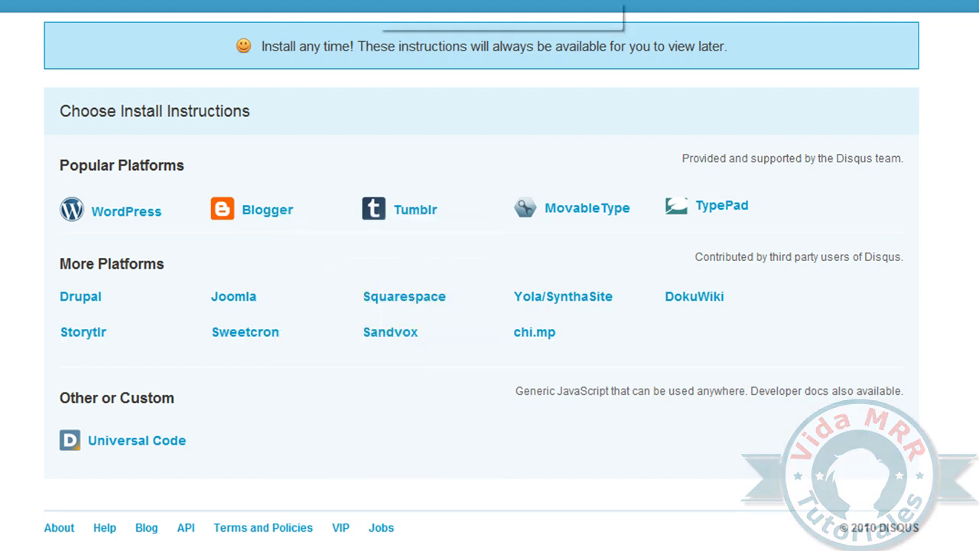
pyautogui.click(397, 2)
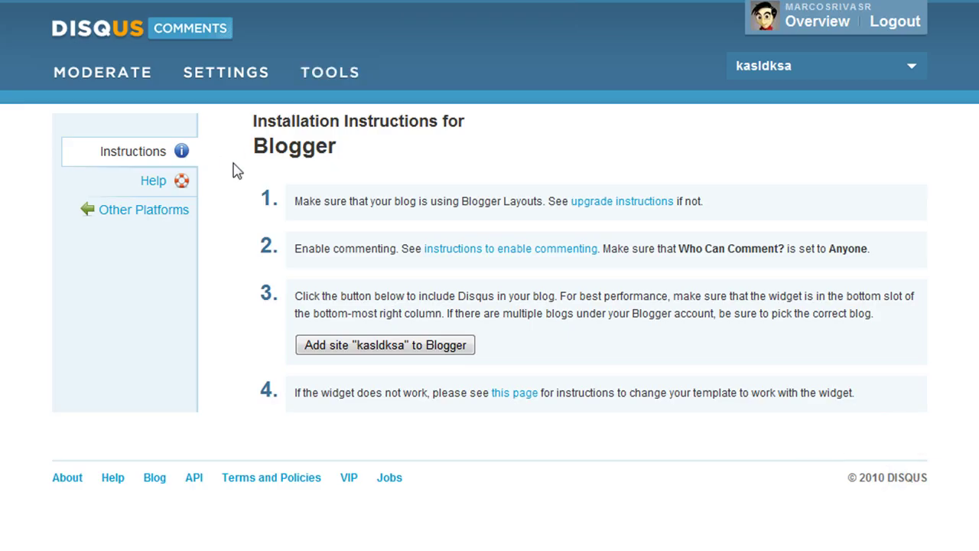
pyautogui.click(332, 354)
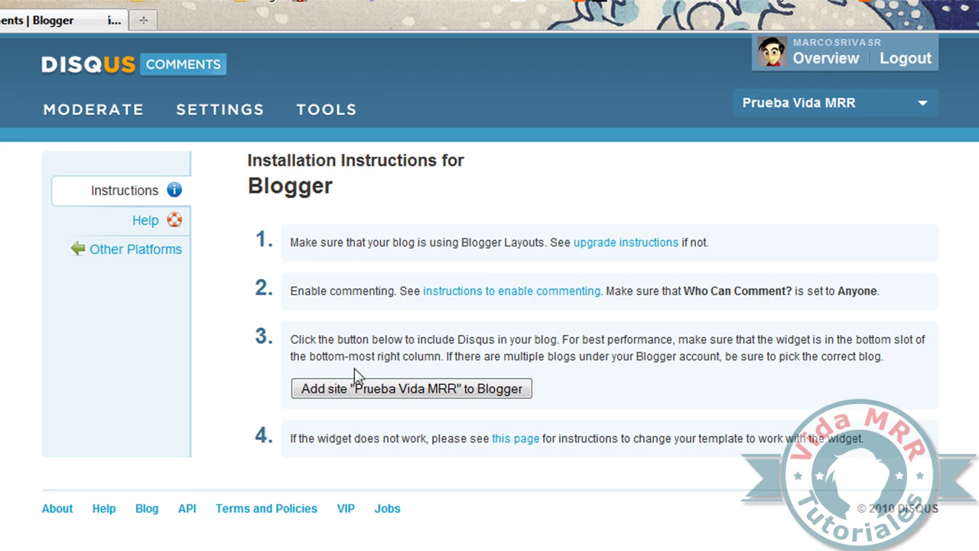
# Step: Add the 'Disqus for Prueba Vida MRR' gadget to the PruebaVidaMRR blog
pyautogui.click(437, 394)
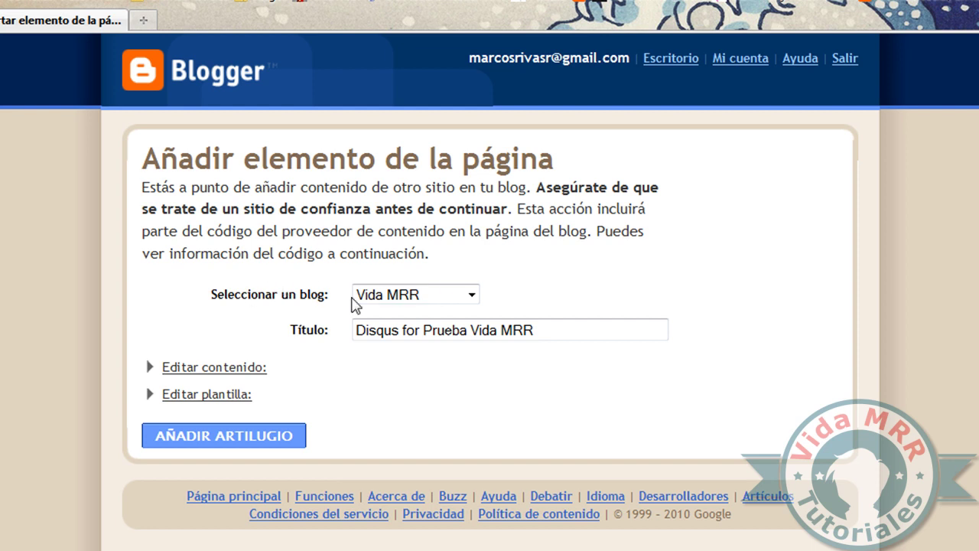
pyautogui.click(405, 295)
pyautogui.click(440, 350)
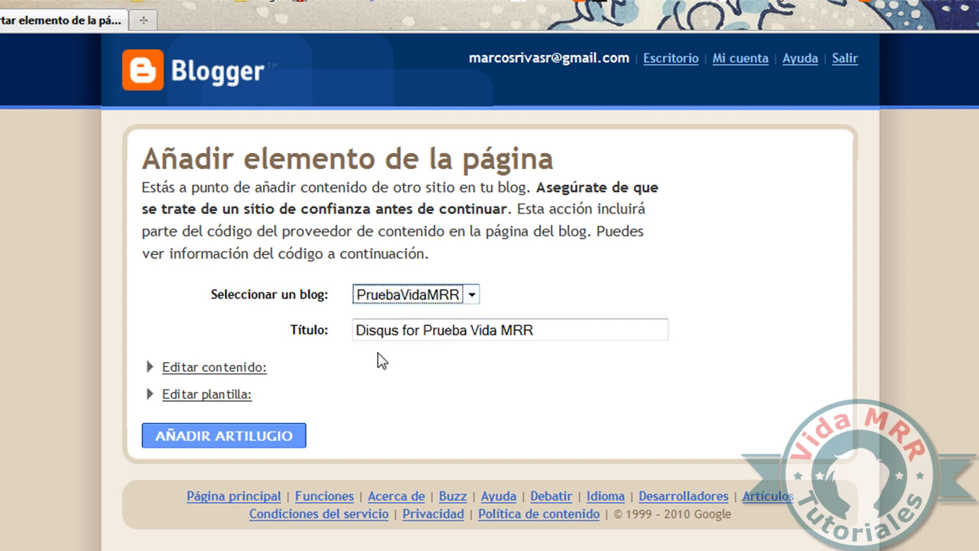
pyautogui.click(483, 286)
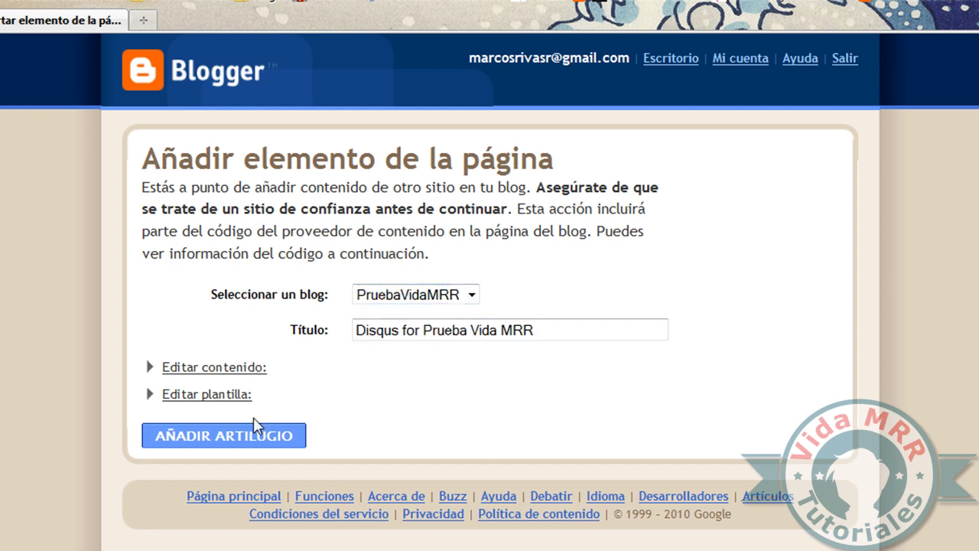
pyautogui.click(231, 432)
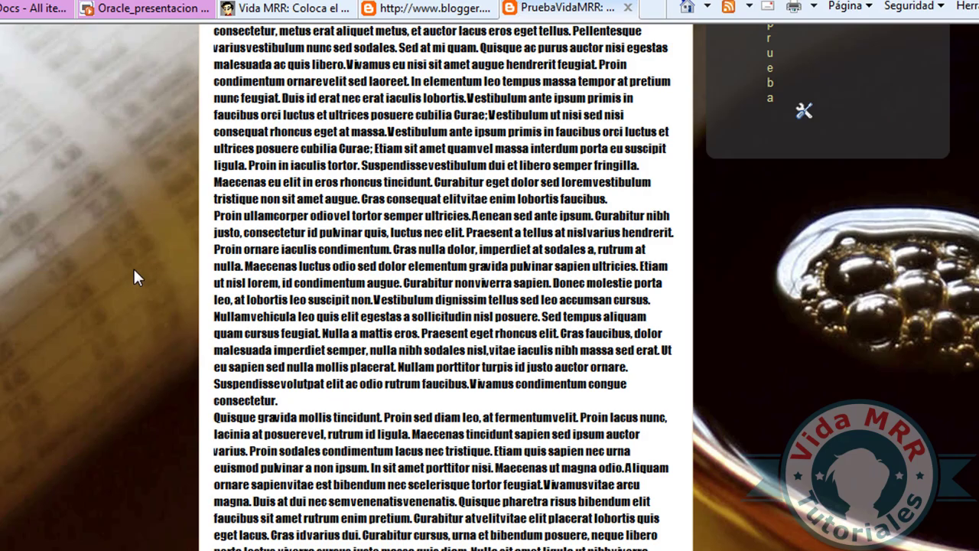
# Step: Open the PruebaVidaMRR blog view (Ver blog) in a new browser tab
pyautogui.scroll(-10, 133, 277)
pyautogui.scroll(2, 149, 276)
pyautogui.scroll(5, 147, 265)
pyautogui.scroll(4, 207, 351)
pyautogui.scroll(-9, 207, 352)
pyautogui.scroll(3, 126, 148)
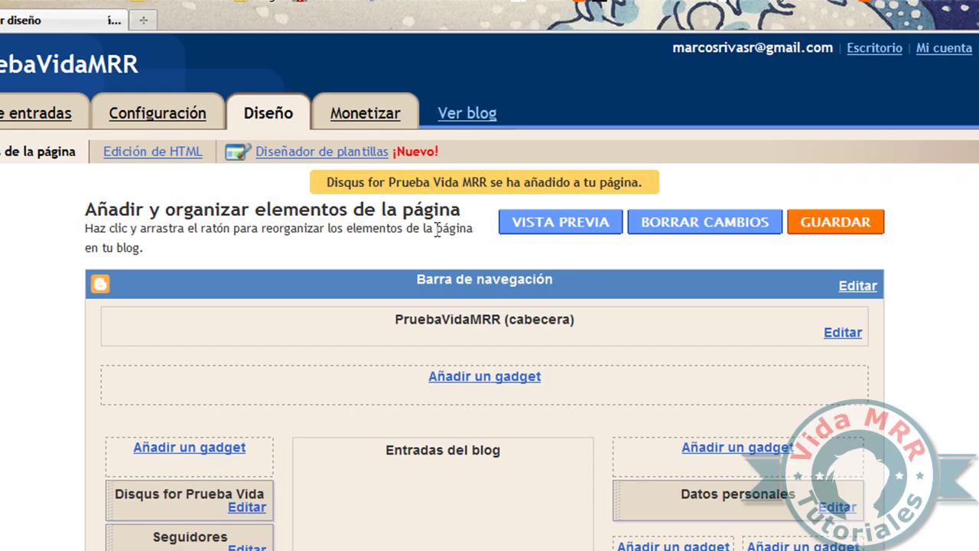
pyautogui.rightClick(453, 111)
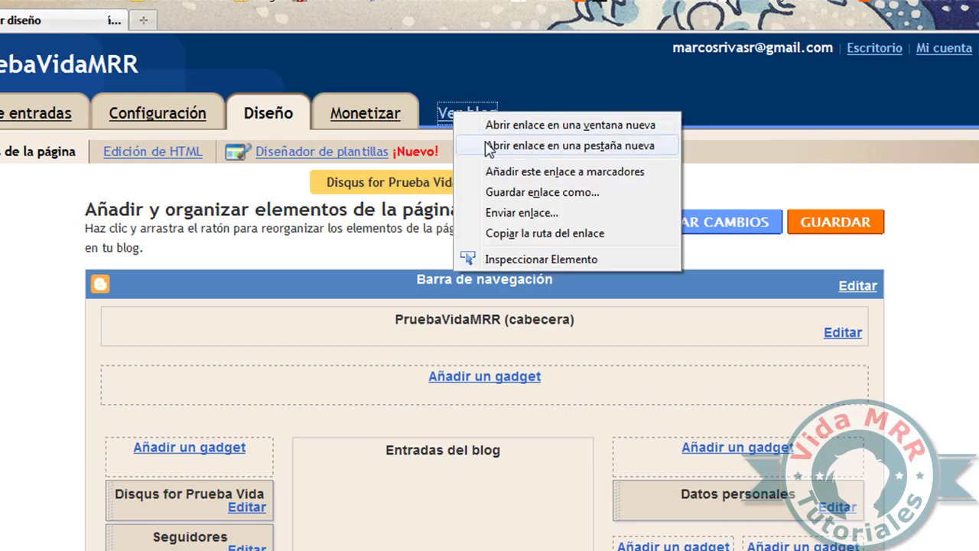
pyautogui.click(485, 145)
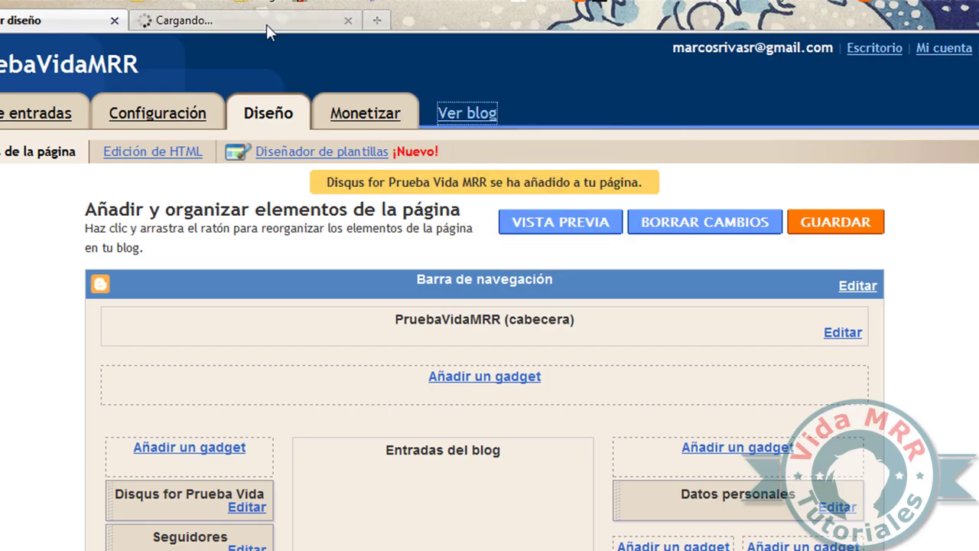
# Step: Open the 'Título de prueba' post and check its new DISQUS comment box menu
pyautogui.click(220, 25)
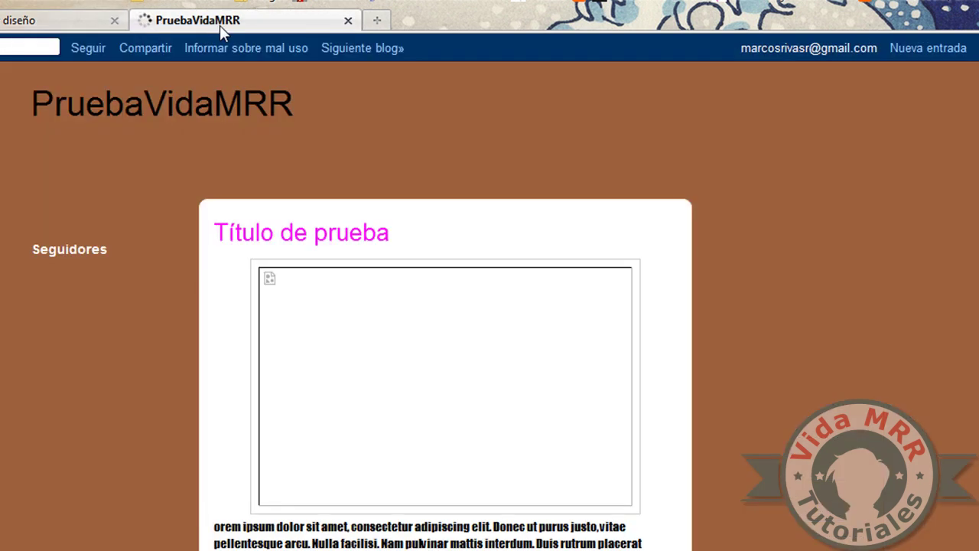
pyautogui.scroll(-3, 222, 191)
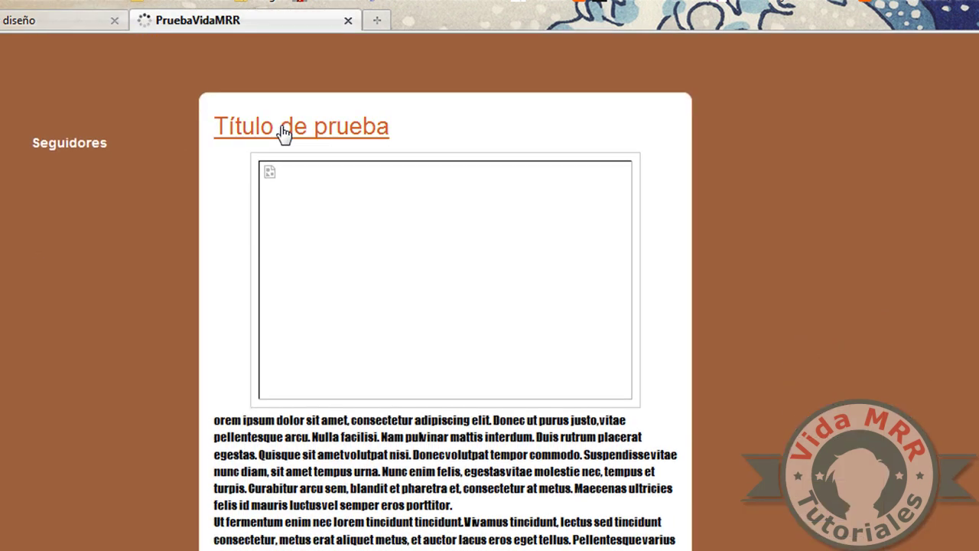
pyautogui.click(284, 134)
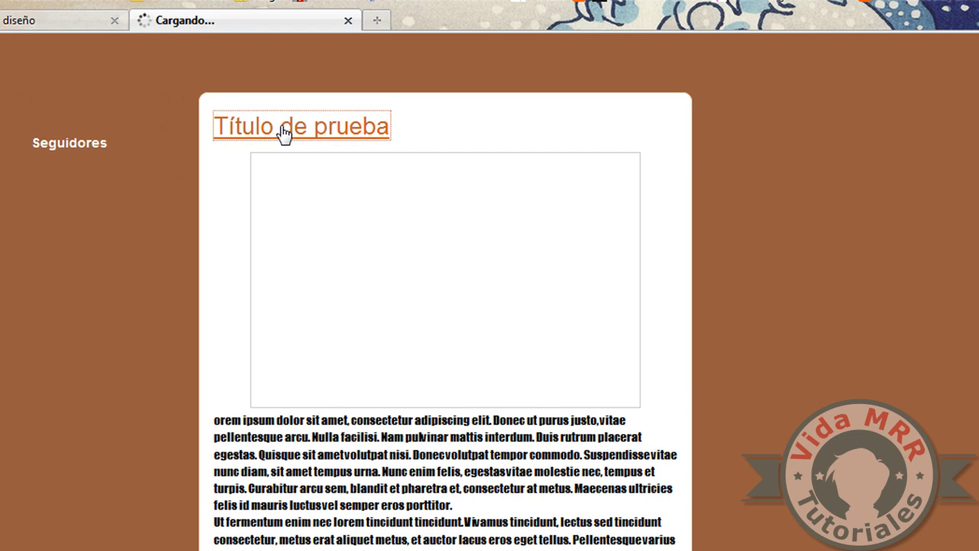
pyautogui.scroll(-10, 323, 232)
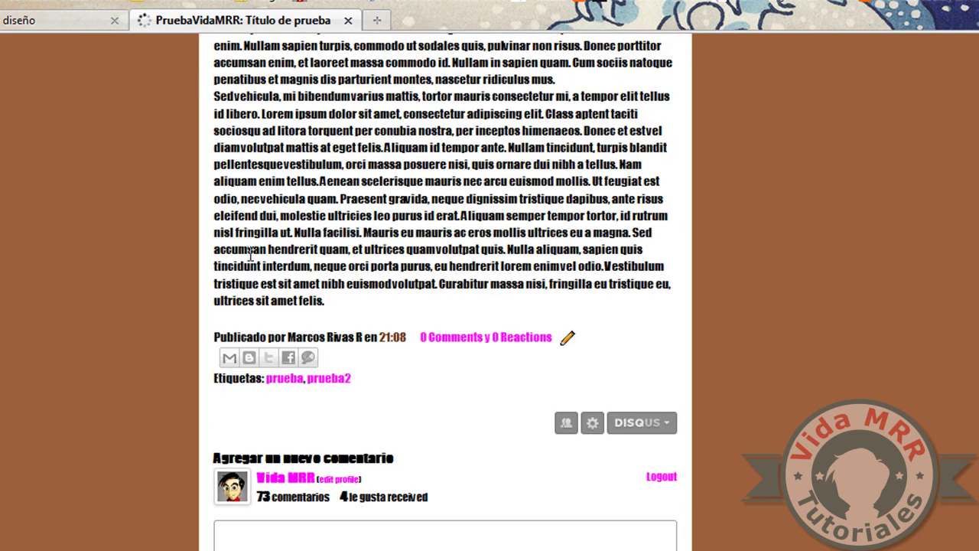
pyautogui.scroll(-3, 206, 263)
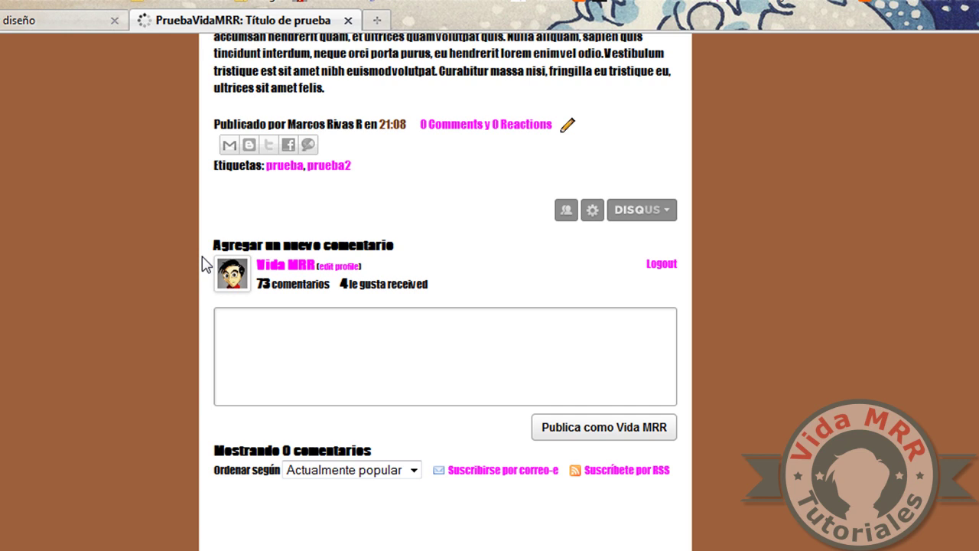
pyautogui.scroll(-2, 203, 263)
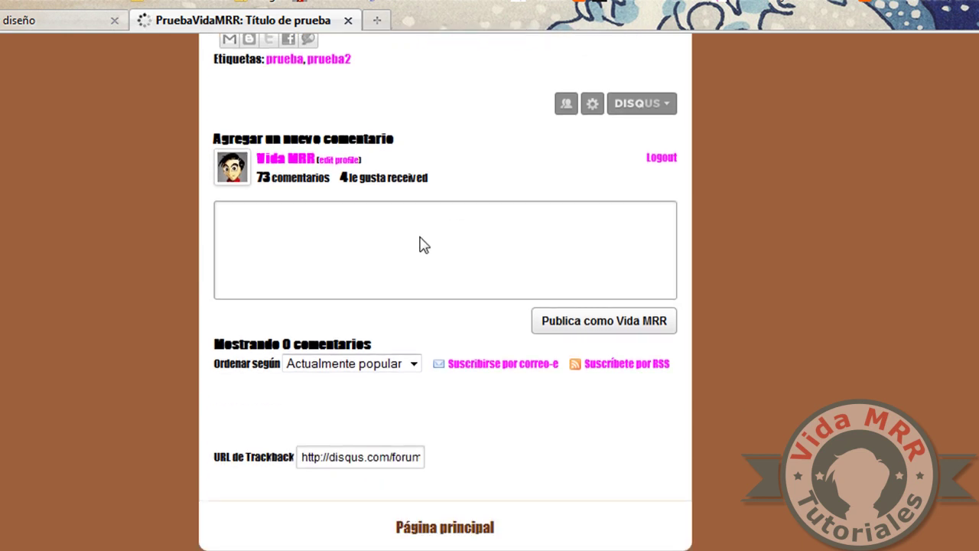
pyautogui.scroll(2, 423, 243)
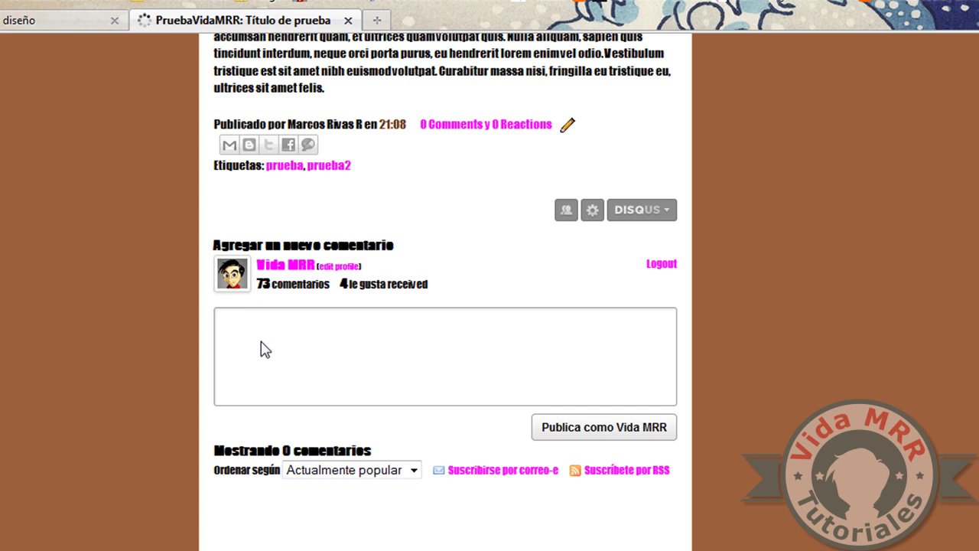
pyautogui.click(654, 216)
# Step: Return to the Blogger layout and locate the Disqus gadget in the left sidebar
pyautogui.scroll(-3, 350, 332)
pyautogui.scroll(2, 351, 229)
pyautogui.scroll(1, 349, 230)
pyautogui.scroll(3, 112, 251)
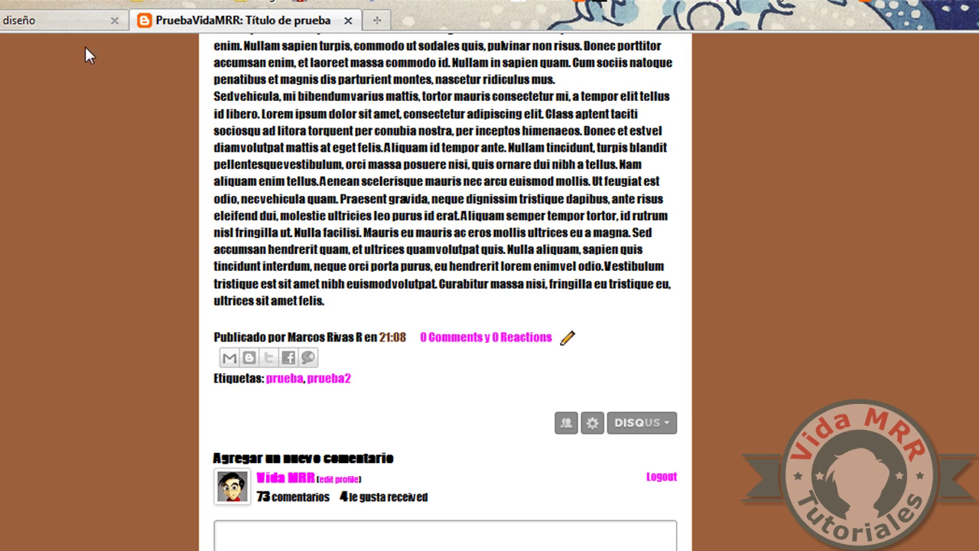
pyautogui.click(71, 22)
pyautogui.scroll(-3, 31, 283)
pyautogui.scroll(-2, 31, 283)
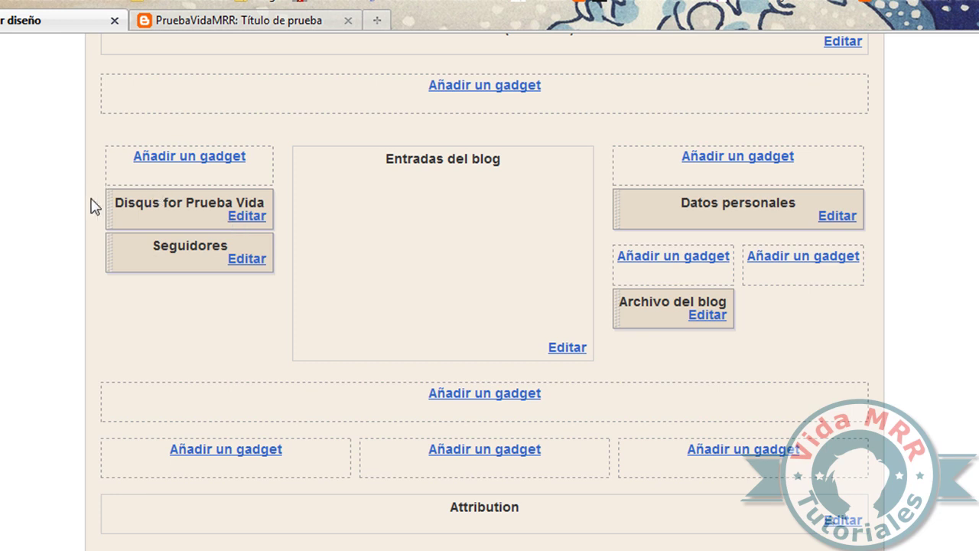
# Step: Scroll the Layout page to check the 'se ha añadido' notice for the Disqus gadget
pyautogui.scroll(5, 98, 203)
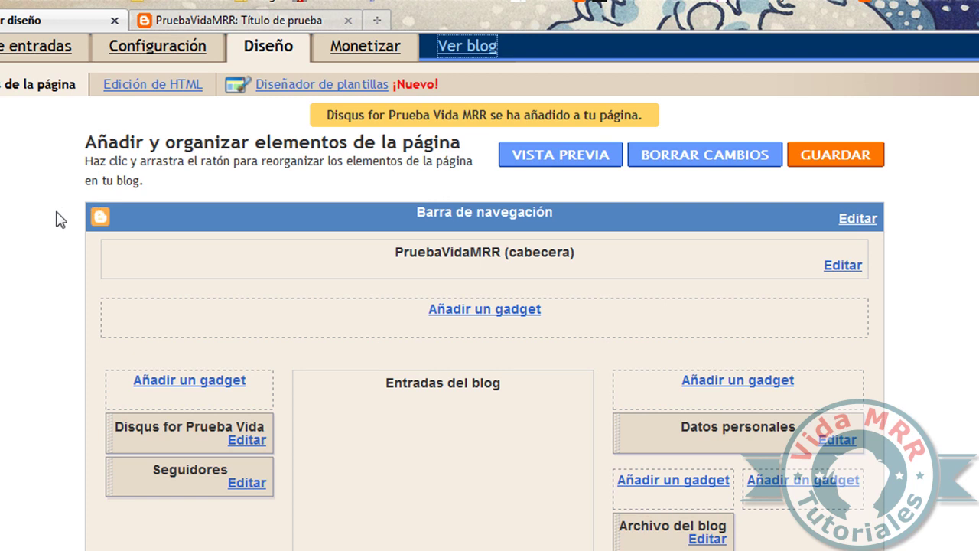
pyautogui.scroll(-3, 56, 220)
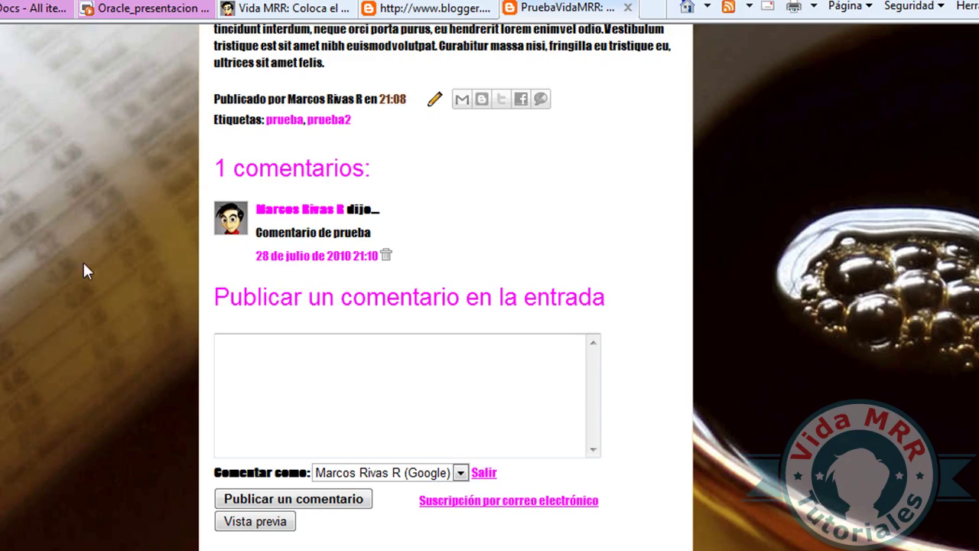
# Step: Reopen the pruebavidamrr Disqus install page from Back history, then go to the Disqus dashboard
pyautogui.click(417, 10)
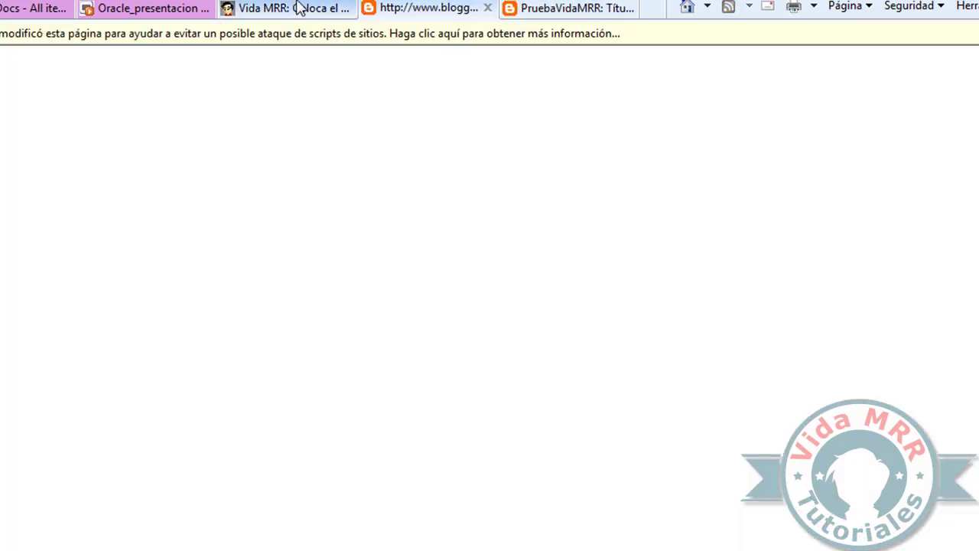
pyautogui.click(298, 8)
pyautogui.click(482, 8)
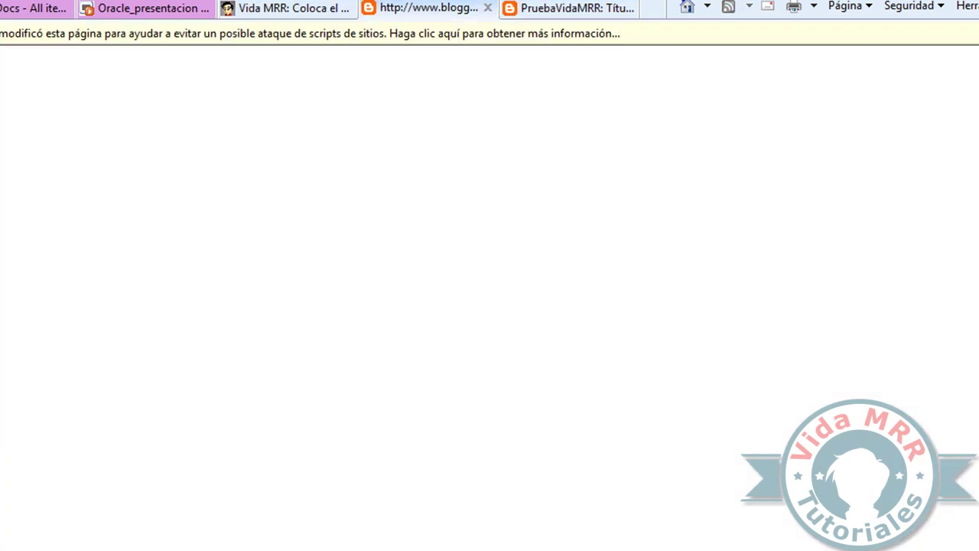
pyautogui.click(8, 1)
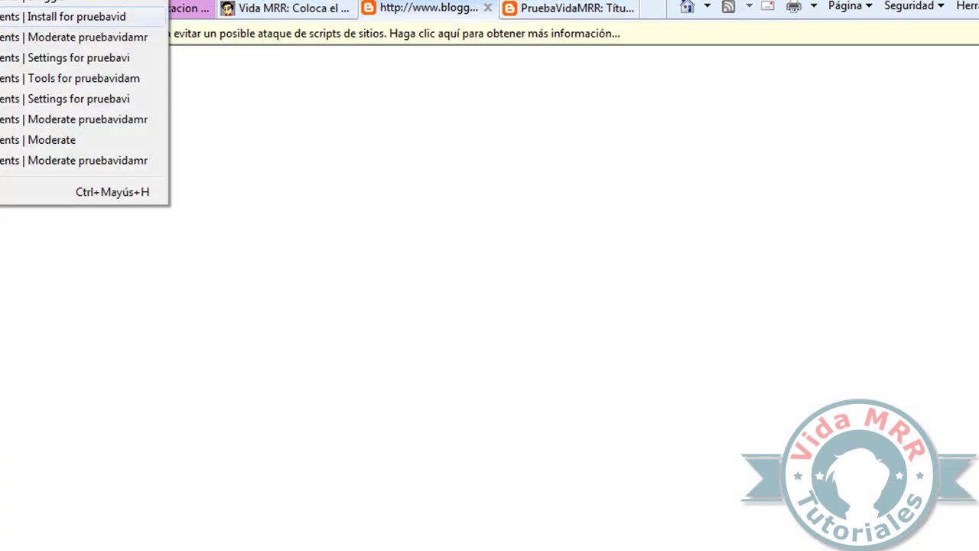
pyautogui.click(76, 17)
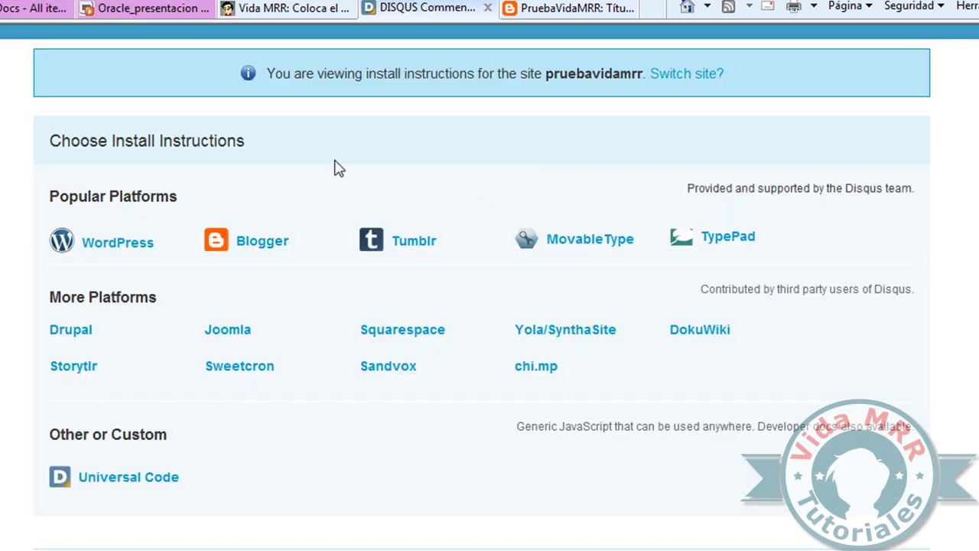
pyautogui.scroll(2, 84, 125)
pyautogui.click(91, 67)
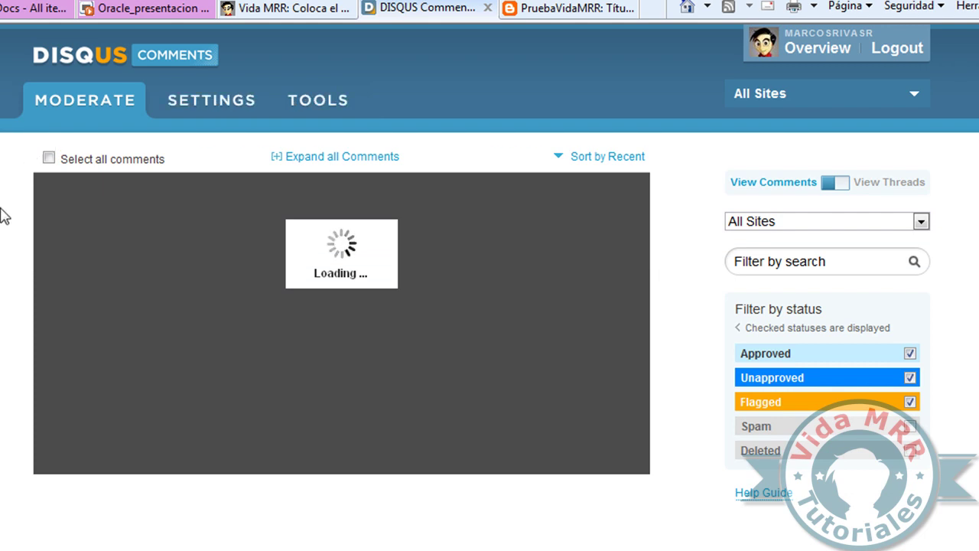
# Step: Scroll down through the All Sites most-recent comment list and back to the top
pyautogui.scroll(-1, 2, 216)
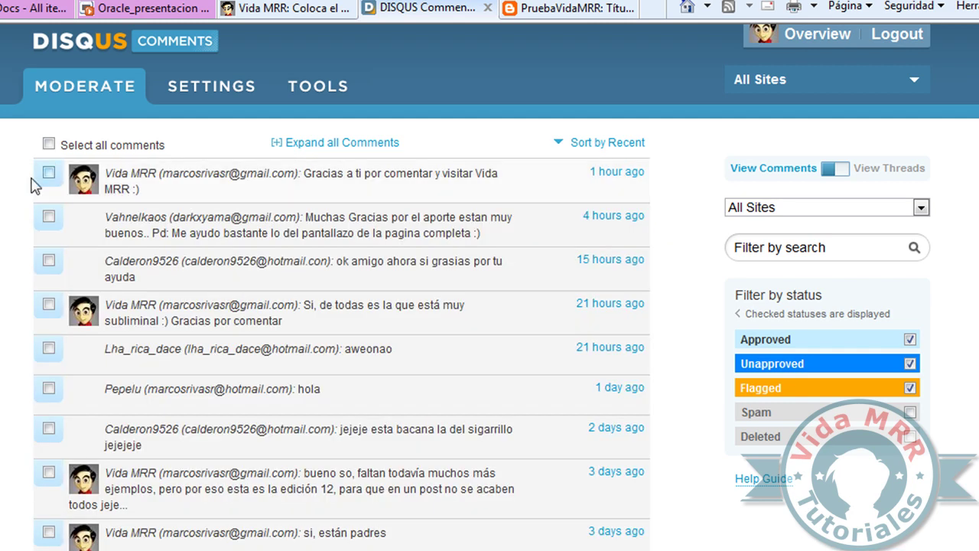
pyautogui.scroll(-10, 388, 190)
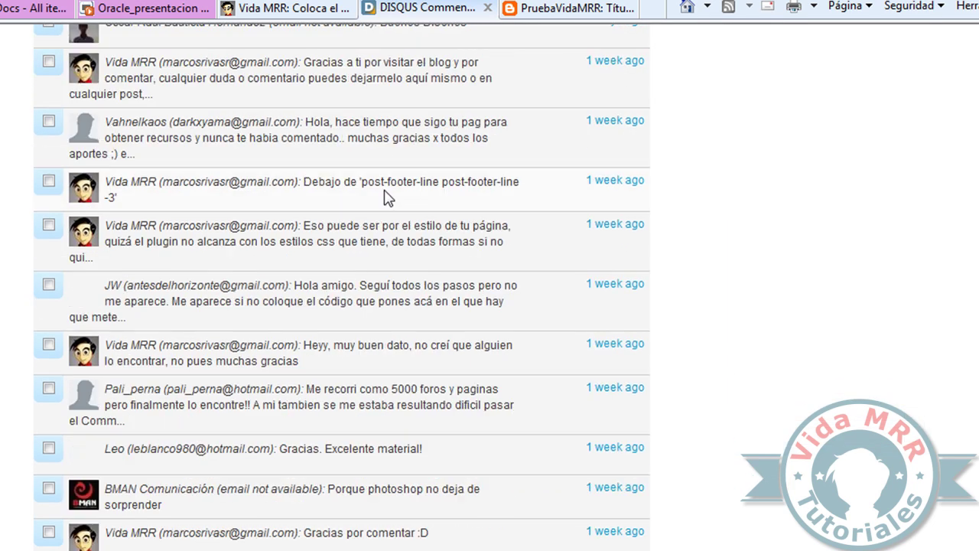
pyautogui.scroll(9, 378, 212)
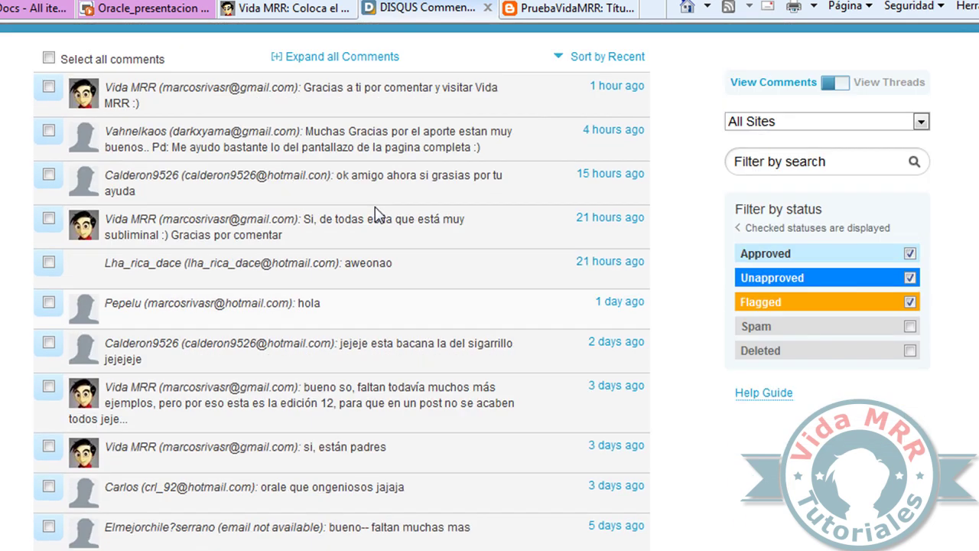
pyautogui.scroll(-7, 374, 214)
pyautogui.scroll(2, 376, 208)
pyautogui.scroll(8, 375, 211)
pyautogui.scroll(-1, 94, 177)
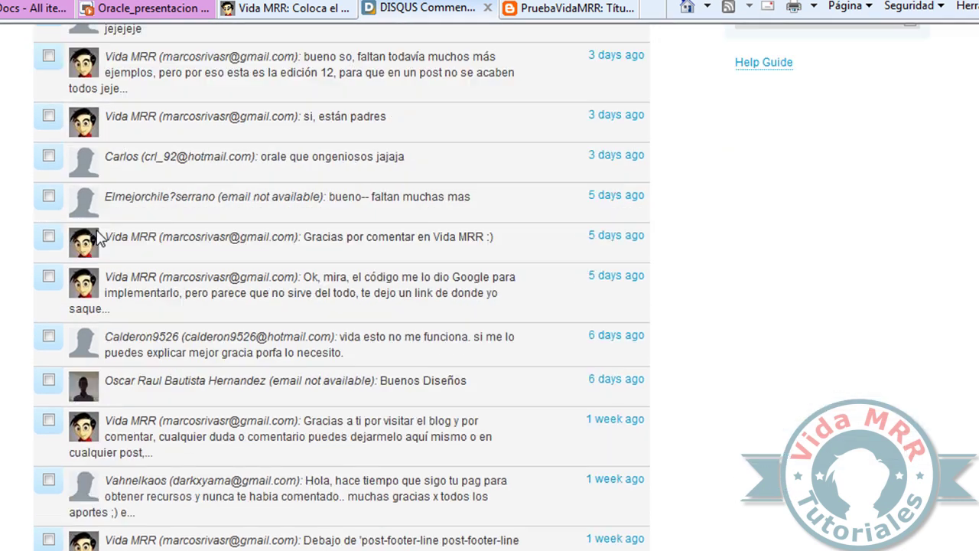
pyautogui.scroll(1, 841, 77)
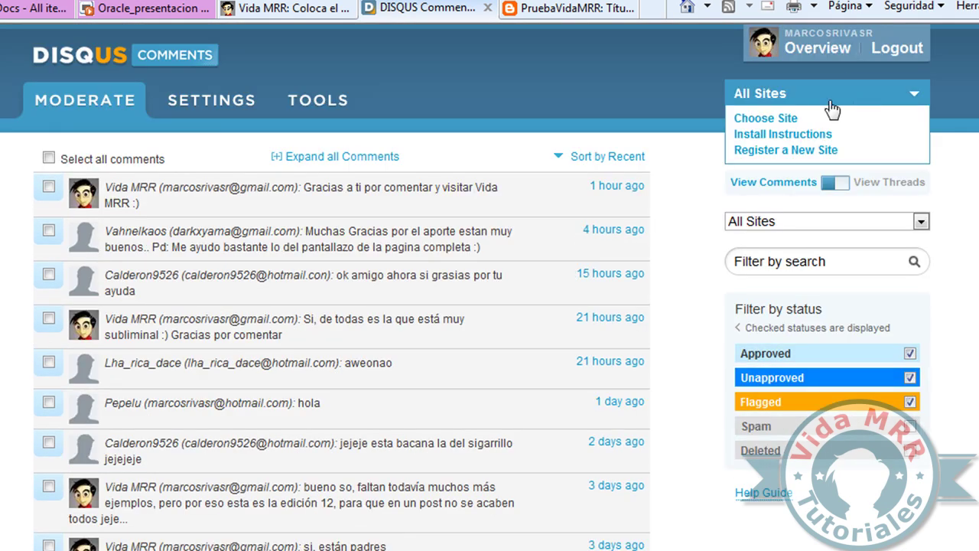
pyautogui.click(209, 111)
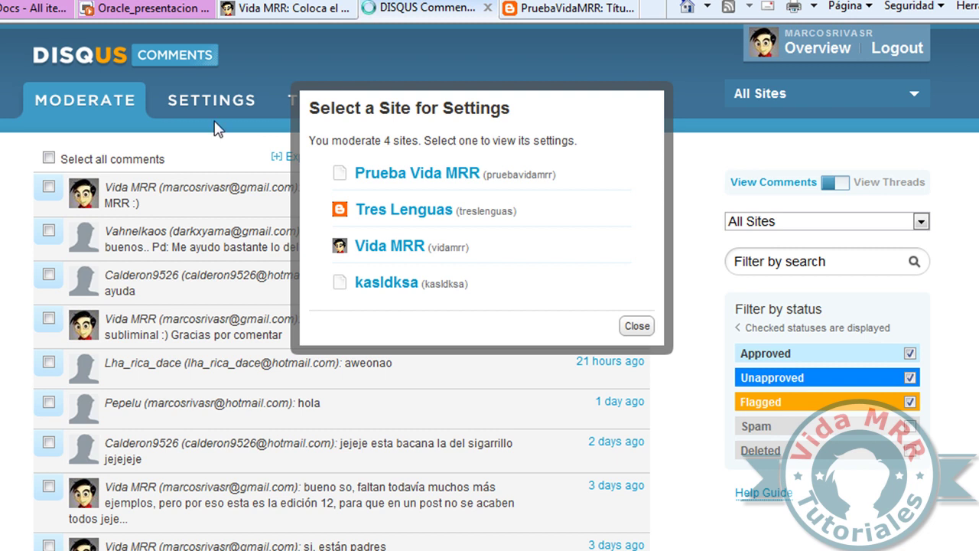
pyautogui.scroll(-2, 213, 191)
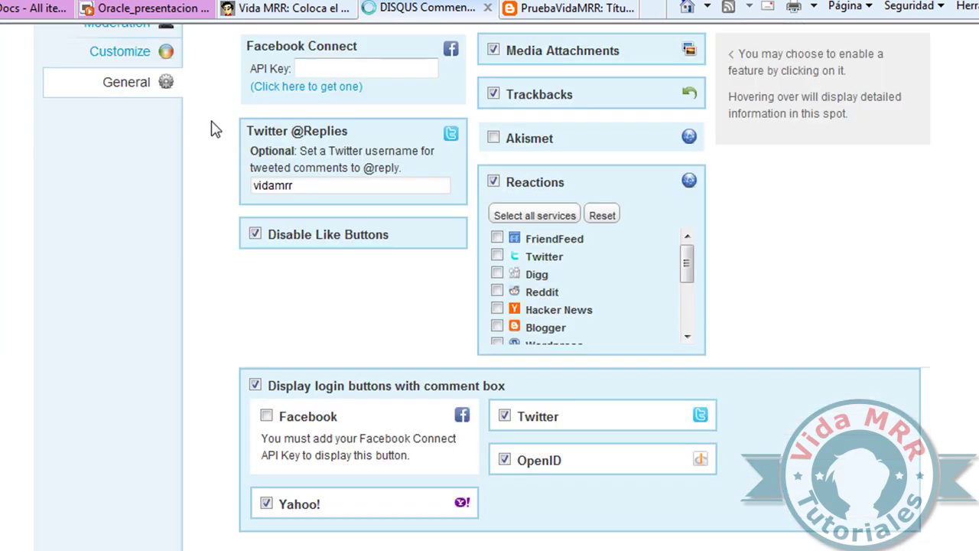
pyautogui.scroll(2, 711, 149)
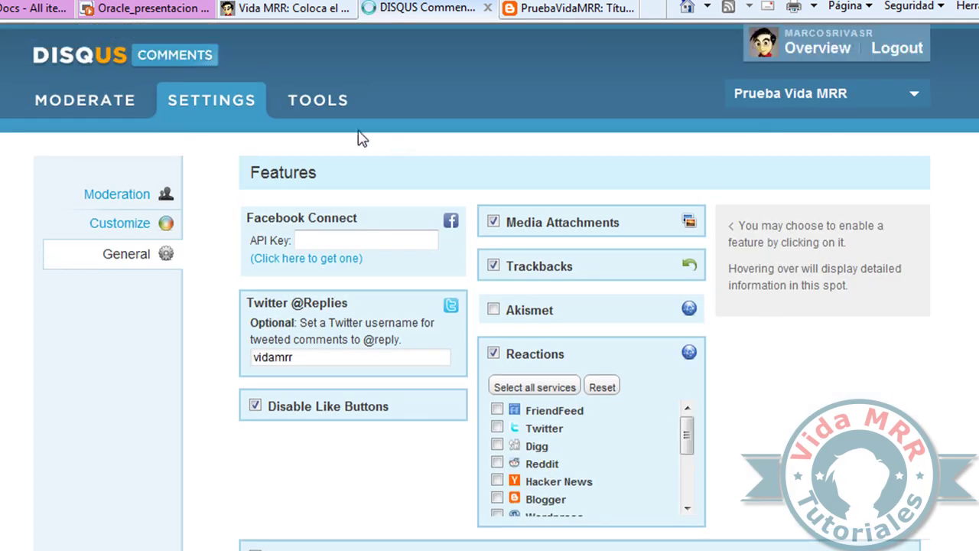
pyautogui.scroll(-2, 361, 149)
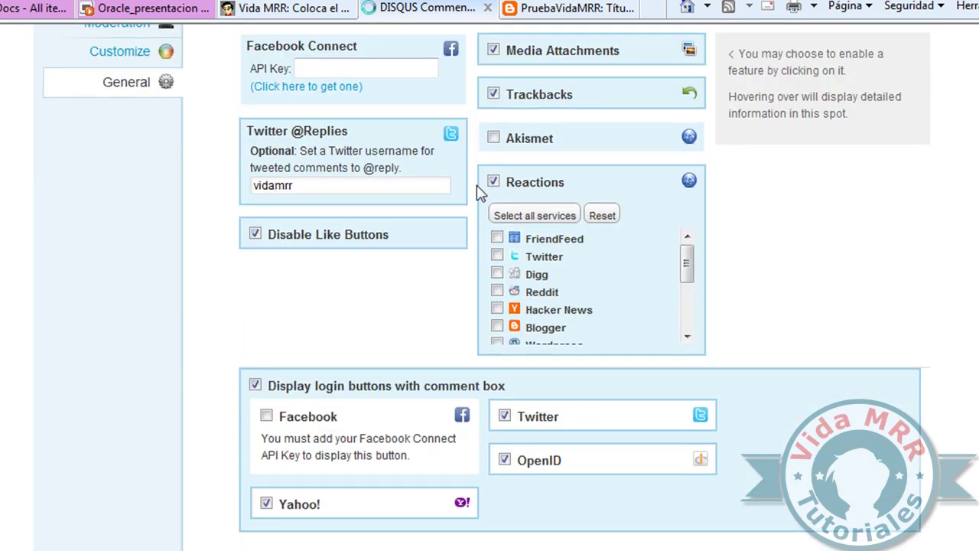
pyautogui.scroll(1, 478, 191)
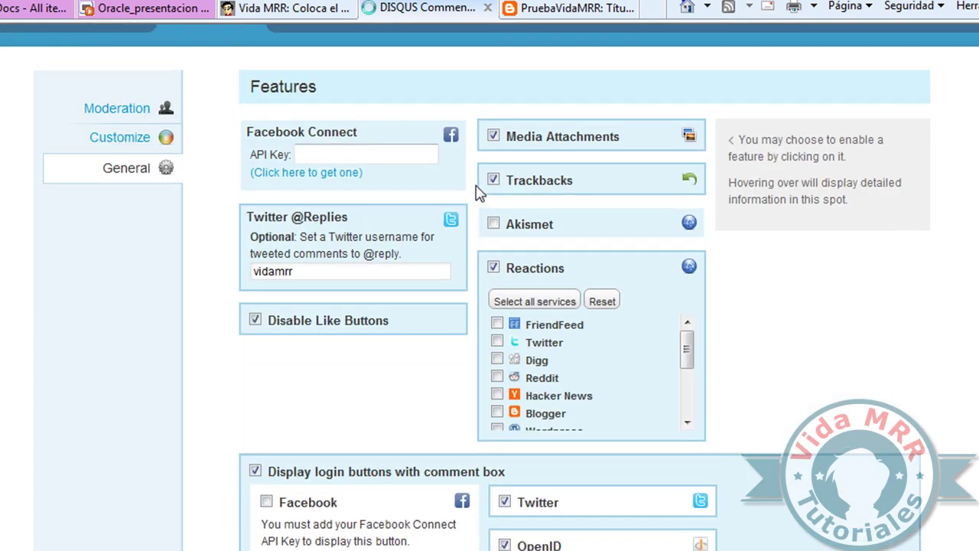
pyautogui.scroll(-1, 478, 191)
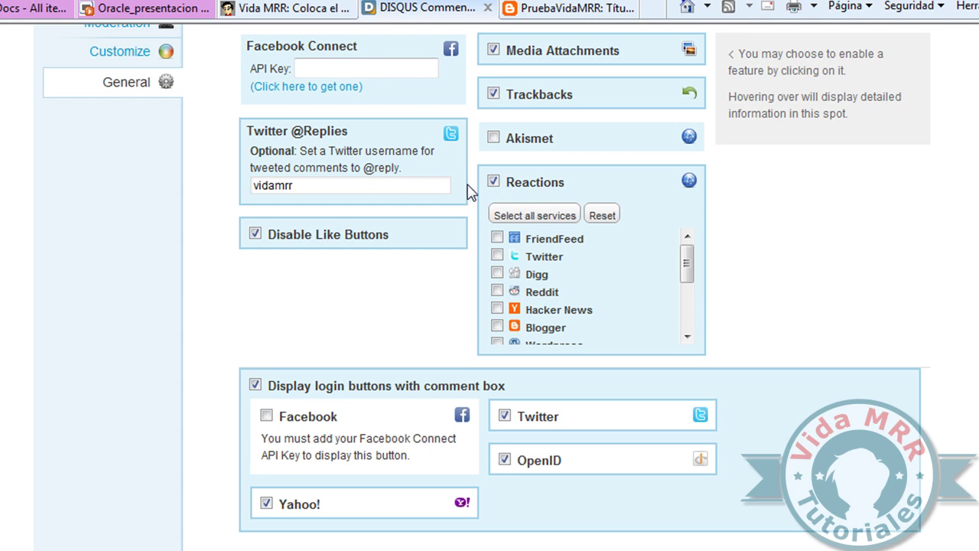
pyautogui.moveTo(553, 208)
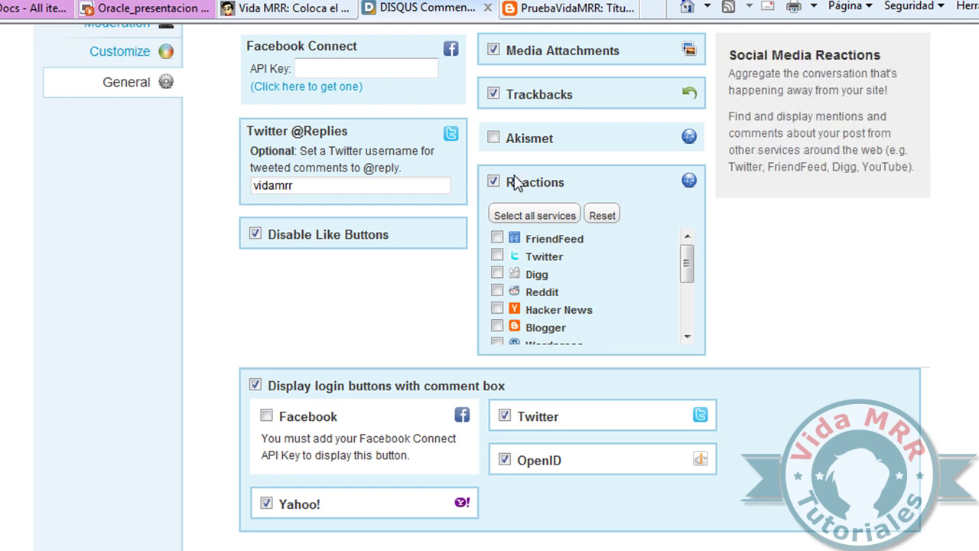
pyautogui.scroll(-3, 640, 188)
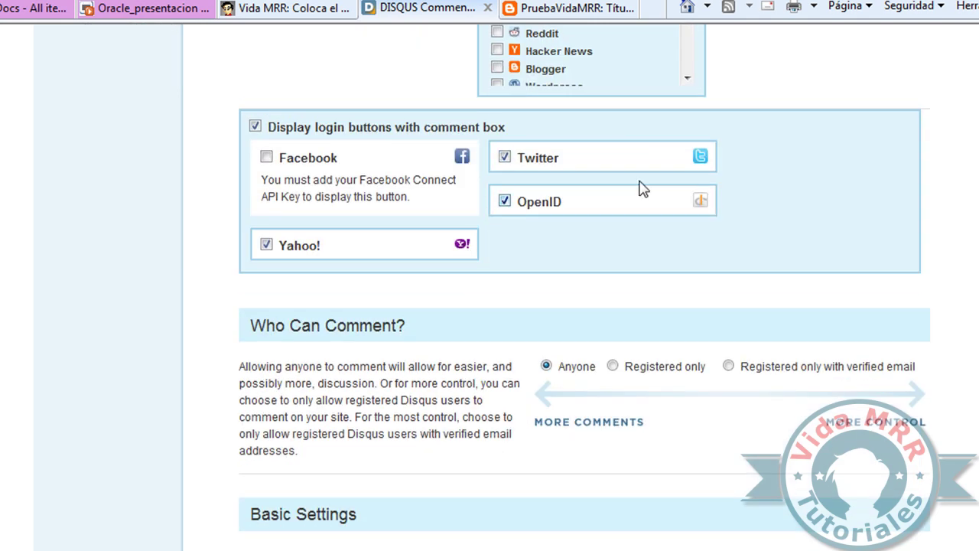
pyautogui.scroll(1, 640, 188)
pyautogui.scroll(-2, 685, 145)
pyautogui.scroll(-2, 688, 149)
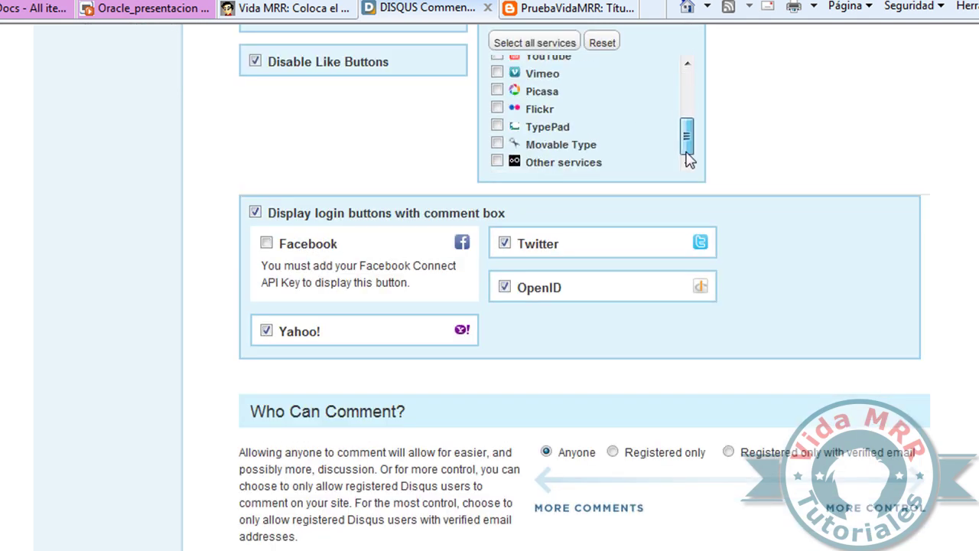
pyautogui.scroll(2, 710, 164)
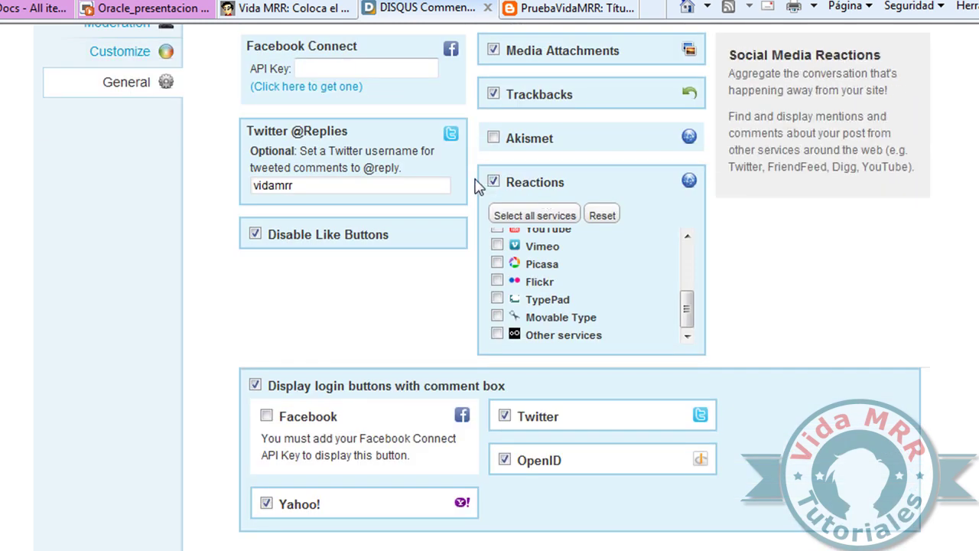
pyautogui.scroll(1, 612, 271)
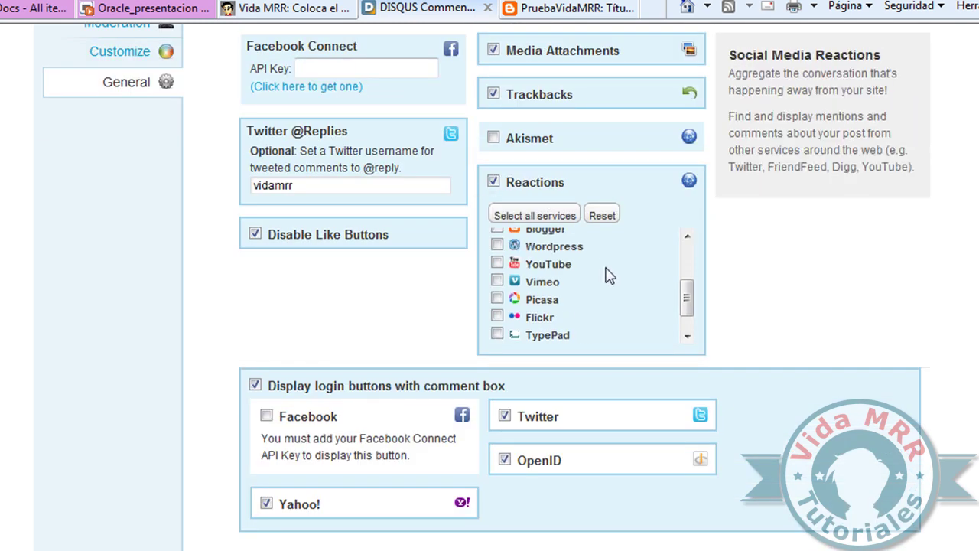
pyautogui.moveTo(468, 239)
pyautogui.scroll(1, 575, 265)
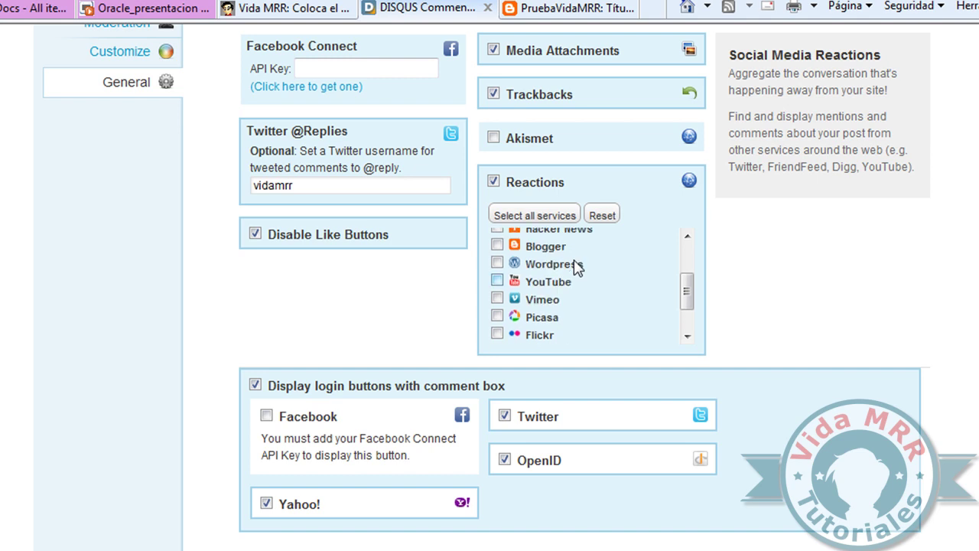
pyautogui.scroll(1, 464, 223)
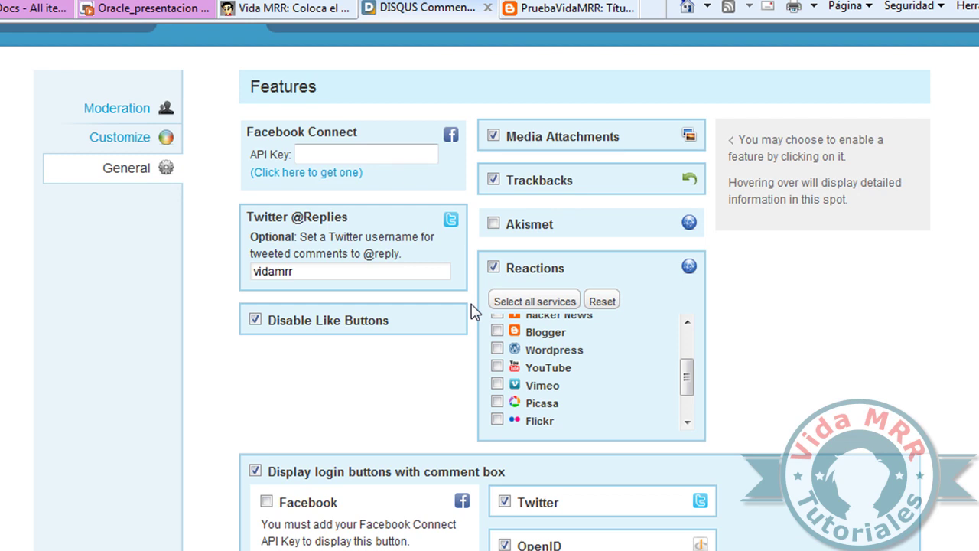
pyautogui.moveTo(422, 158)
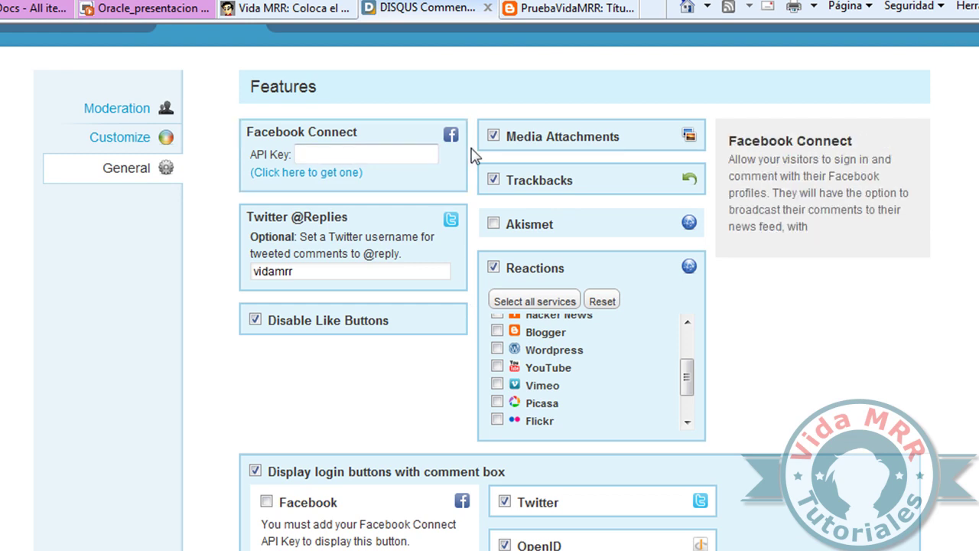
pyautogui.moveTo(490, 131)
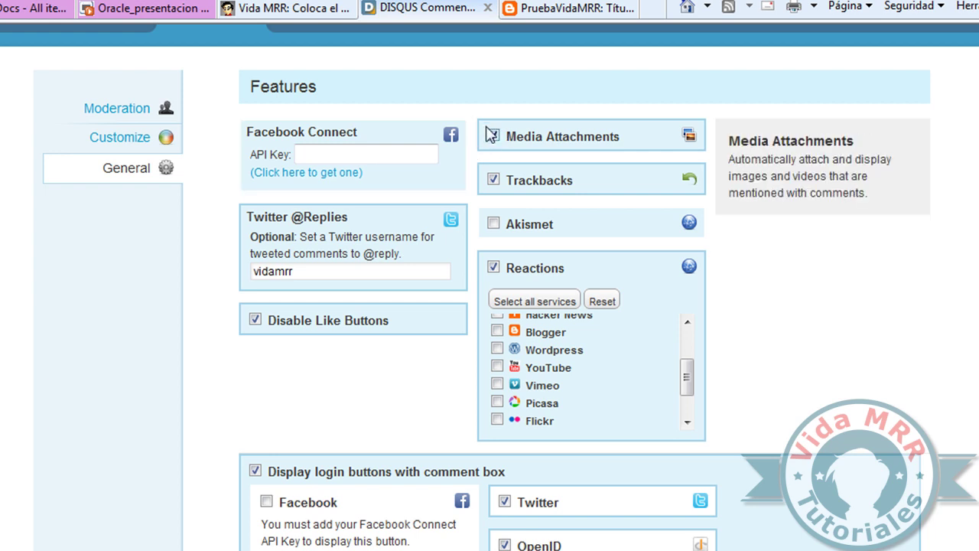
pyautogui.scroll(-2, 482, 142)
pyautogui.scroll(-2, 476, 149)
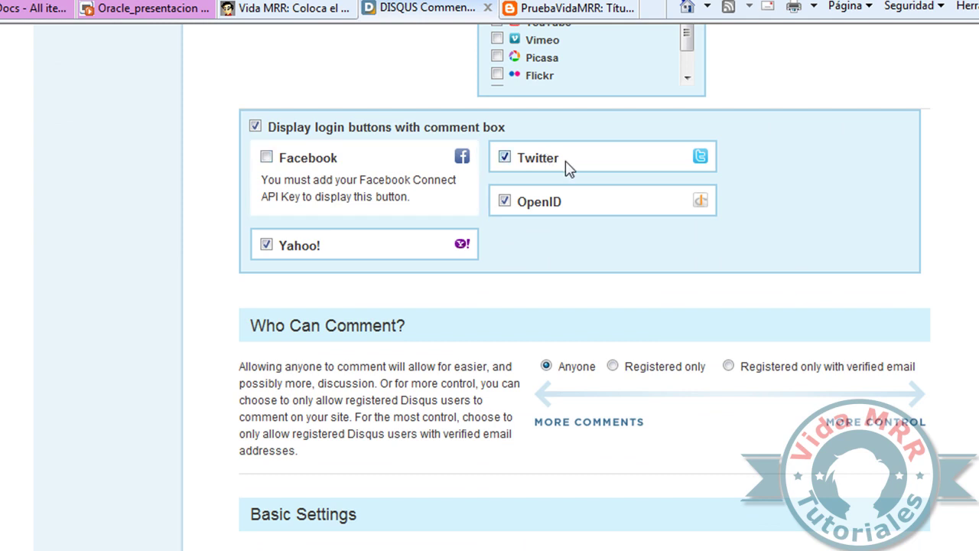
pyautogui.scroll(-3, 170, 236)
pyautogui.scroll(-3, 462, 175)
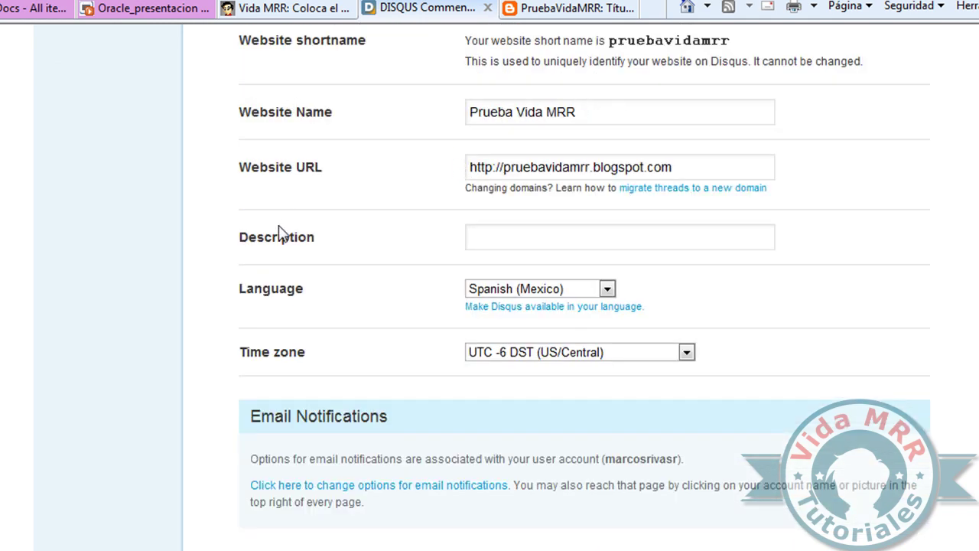
pyautogui.scroll(-3, 278, 234)
pyautogui.scroll(-3, 278, 244)
pyautogui.scroll(-5, 276, 252)
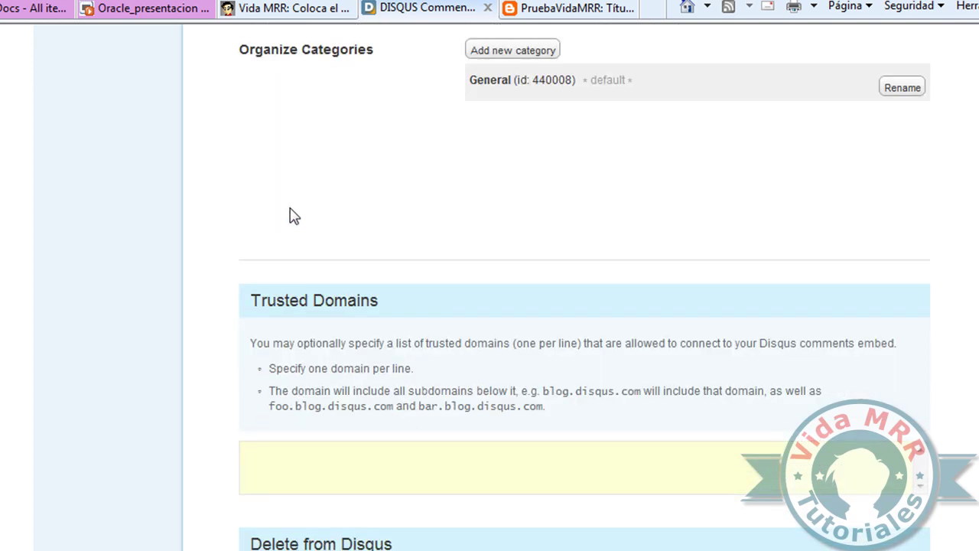
pyautogui.scroll(-2, 292, 214)
pyautogui.scroll(1, 291, 211)
pyautogui.scroll(5, 291, 208)
pyautogui.scroll(4, 295, 208)
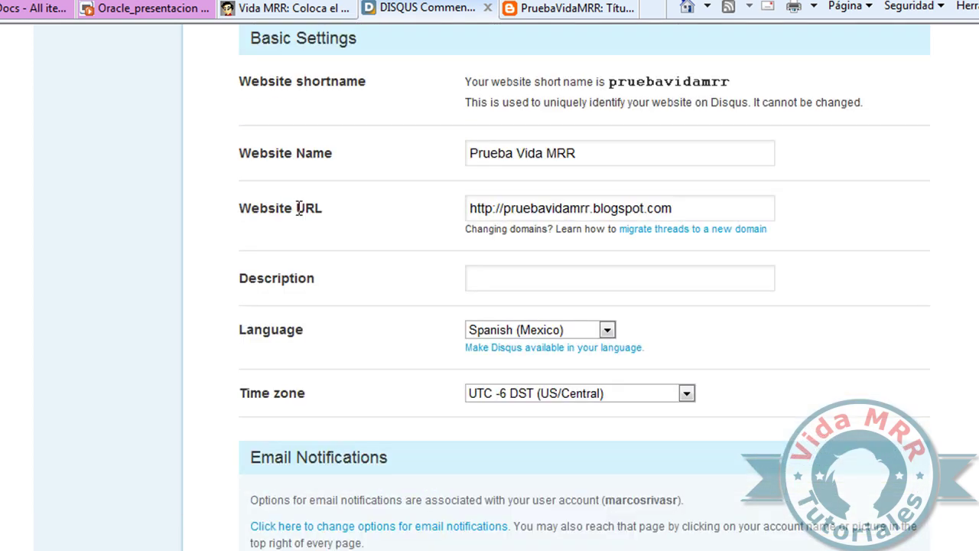
pyautogui.scroll(-5, 299, 208)
pyautogui.scroll(-5, 299, 208)
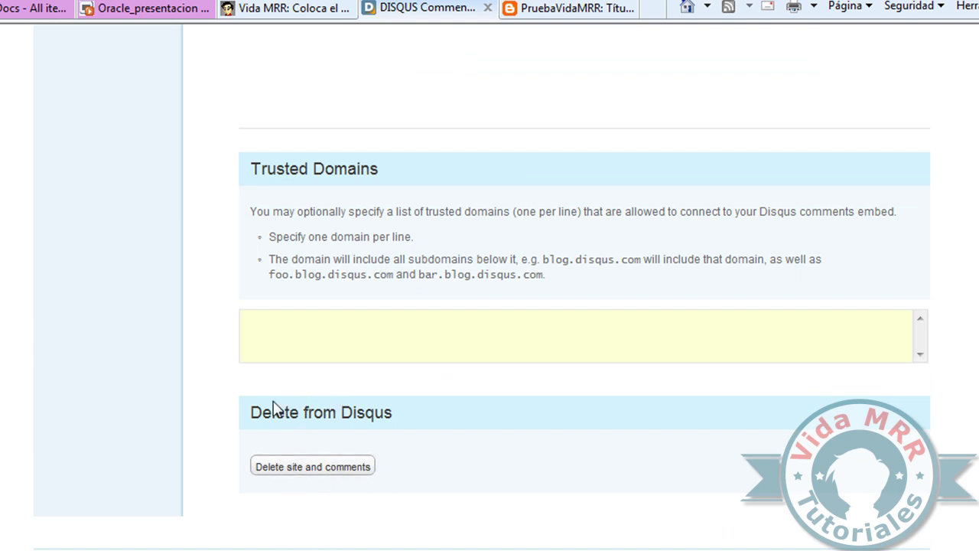
pyautogui.scroll(3, 186, 345)
pyautogui.scroll(4, 188, 346)
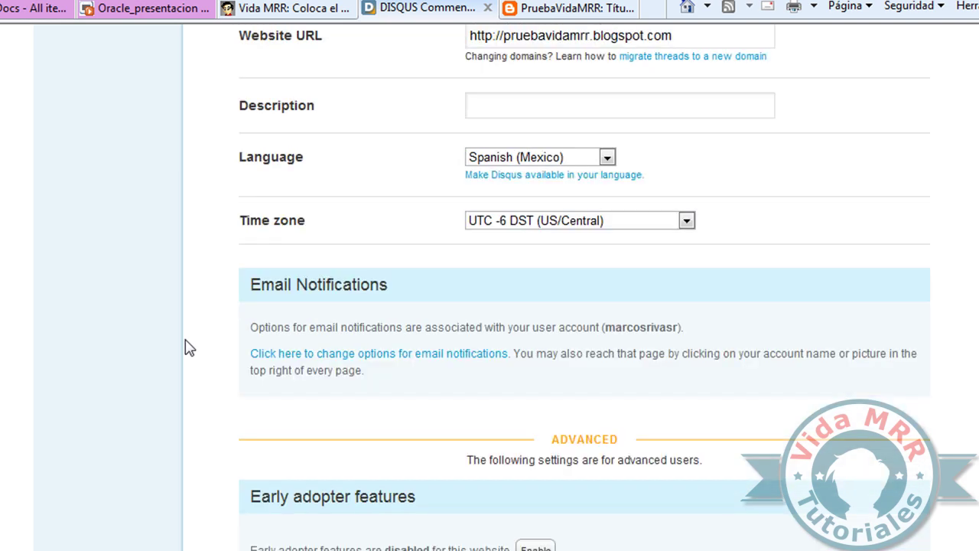
pyautogui.scroll(4, 188, 346)
pyautogui.scroll(4, 186, 345)
pyautogui.scroll(3, 186, 344)
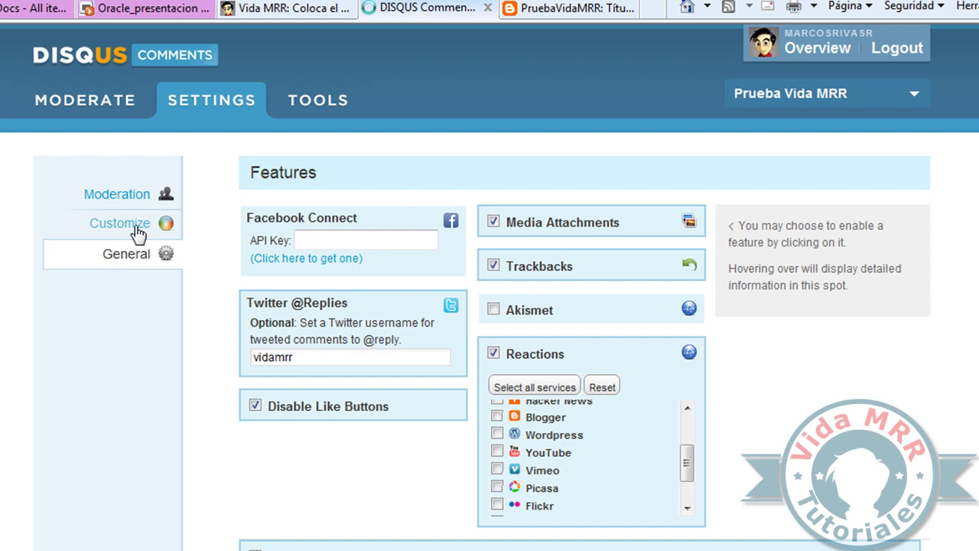
# Step: Open the Customize settings and scroll through the comment-system options
pyautogui.click(139, 233)
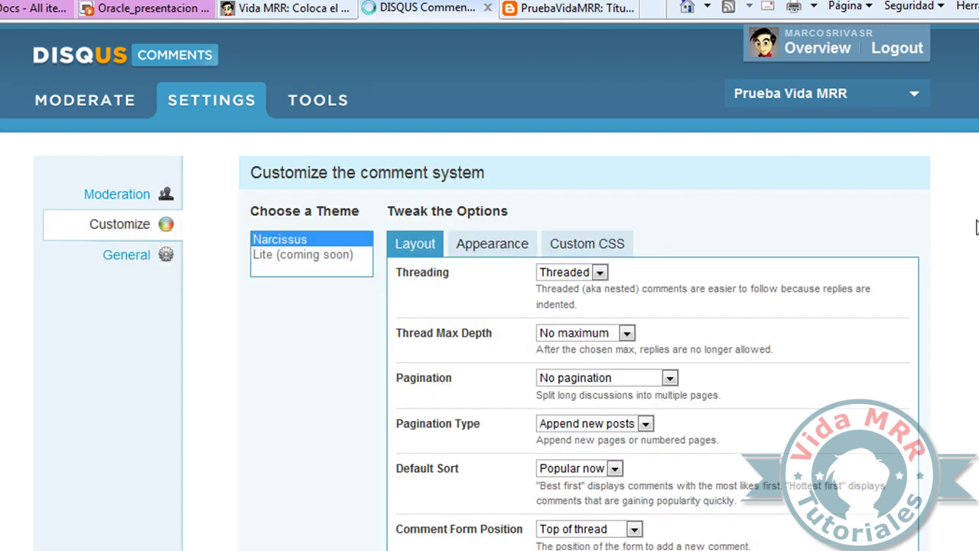
pyautogui.scroll(-1, 976, 228)
pyautogui.scroll(-4, 958, 229)
pyautogui.scroll(5, 958, 229)
pyautogui.scroll(-2, 957, 230)
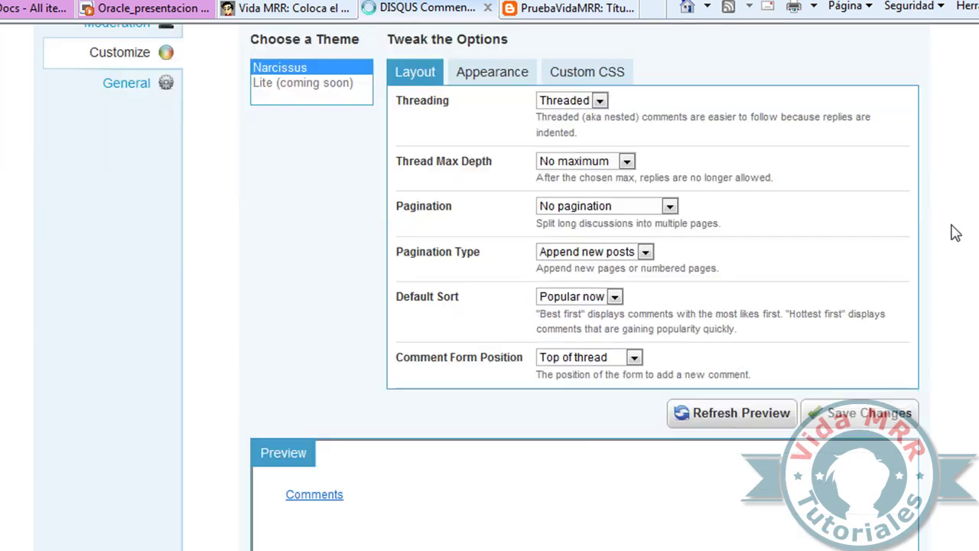
pyautogui.scroll(-5, 252, 287)
pyautogui.scroll(5, 238, 289)
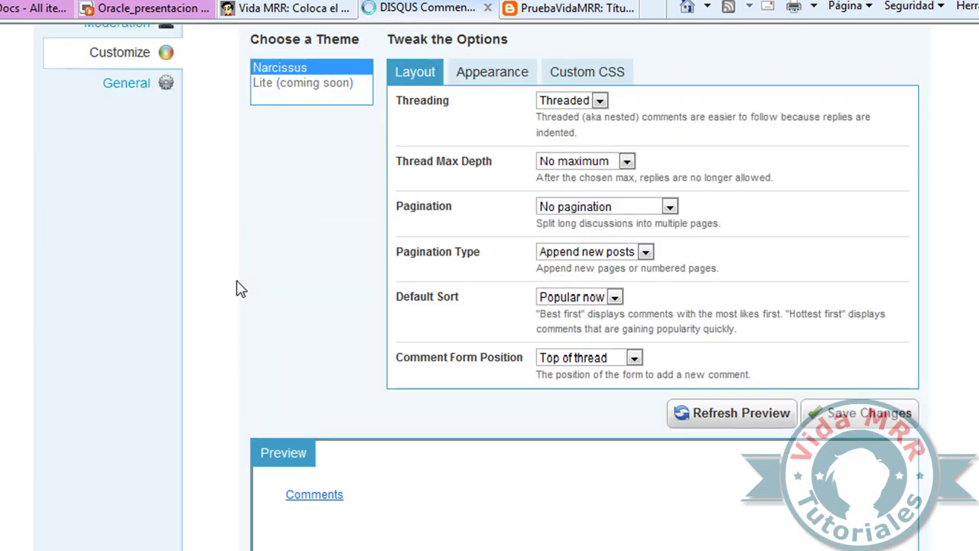
pyautogui.scroll(2, 246, 221)
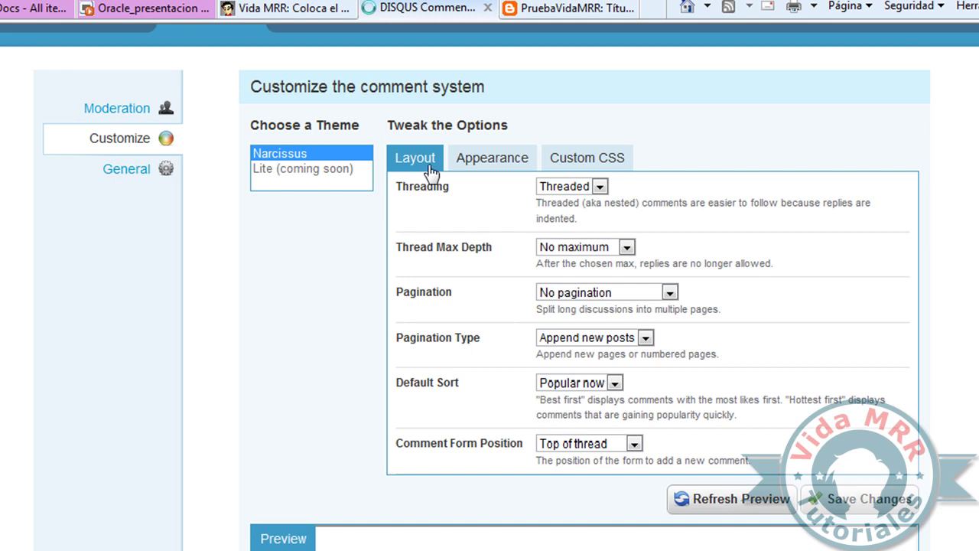
# Step: Check the Threading choices, leaving it set to Threaded
pyautogui.click(600, 186)
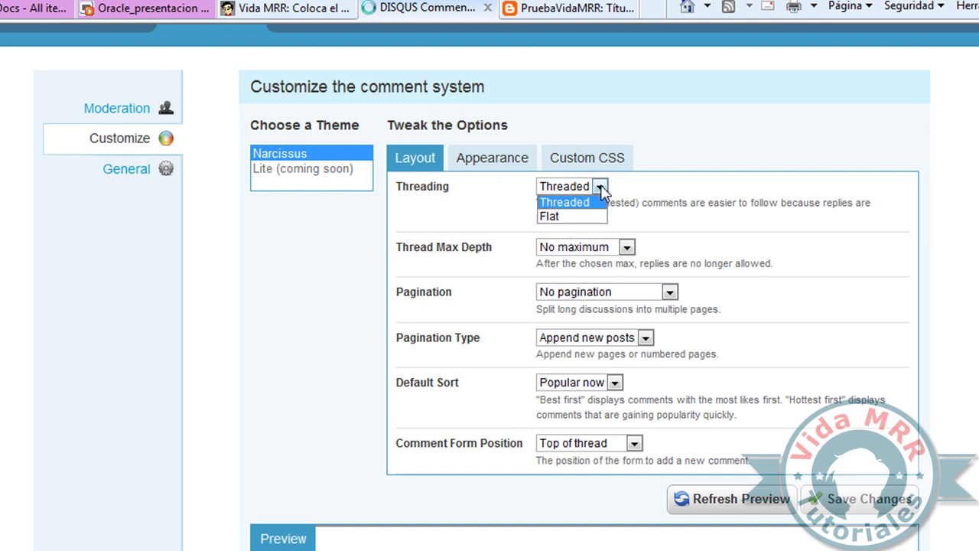
pyautogui.click(600, 187)
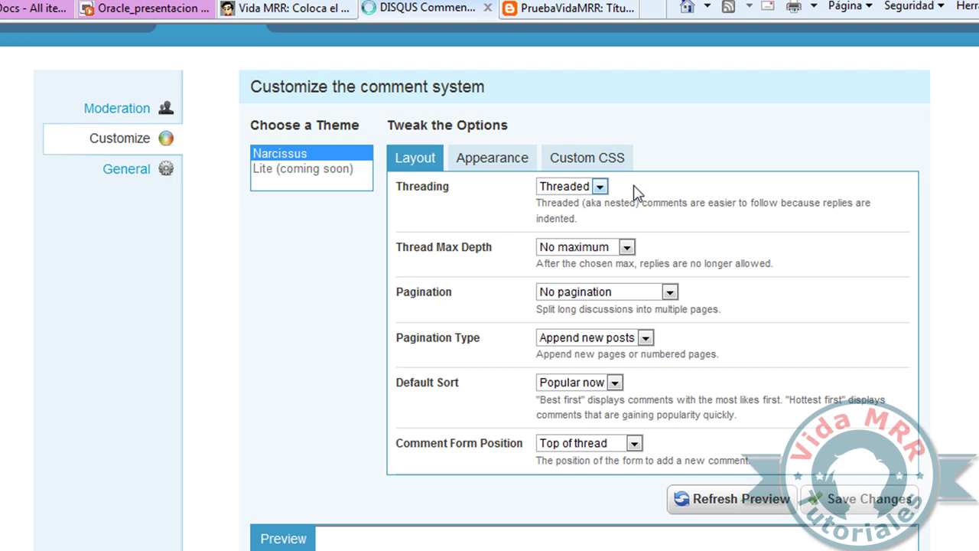
pyautogui.click(600, 186)
pyautogui.click(600, 186)
# Step: Review Thread Max Depth and Pagination choices, keeping No maximum and No pagination
pyautogui.scroll(-1, 694, 201)
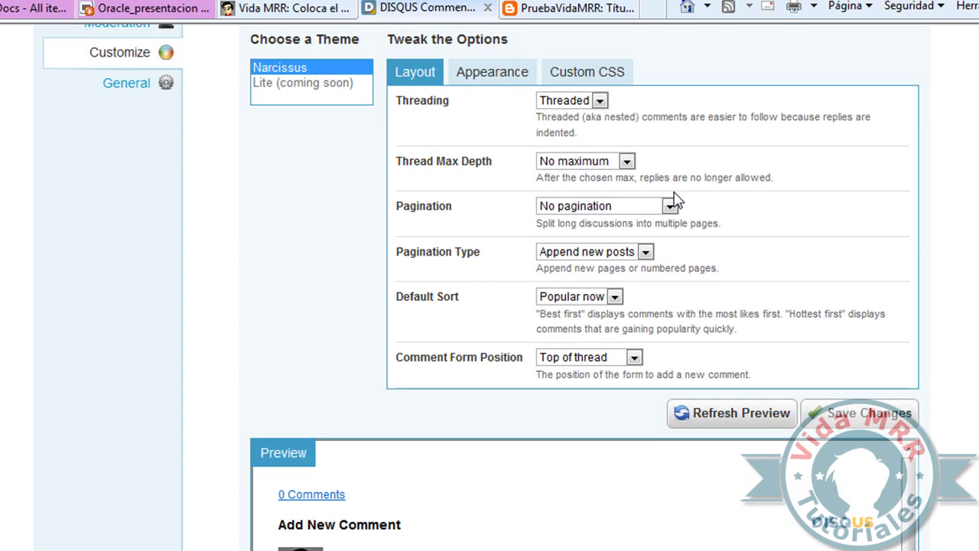
pyautogui.click(626, 161)
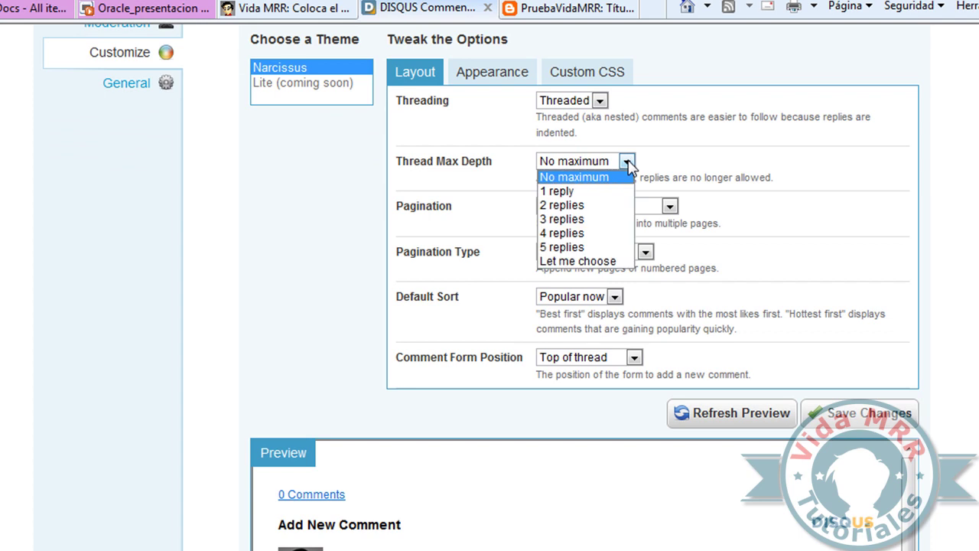
pyautogui.click(628, 164)
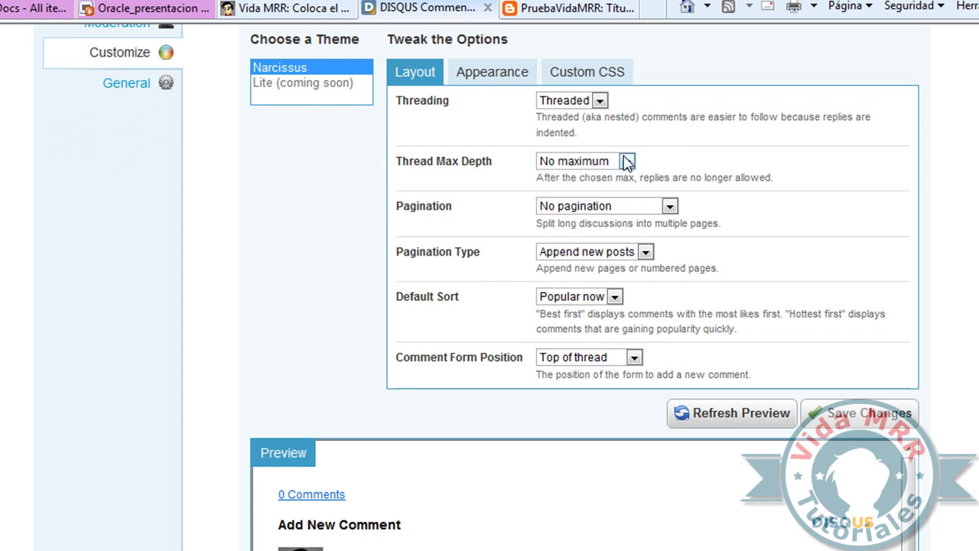
pyautogui.scroll(-2, 516, 199)
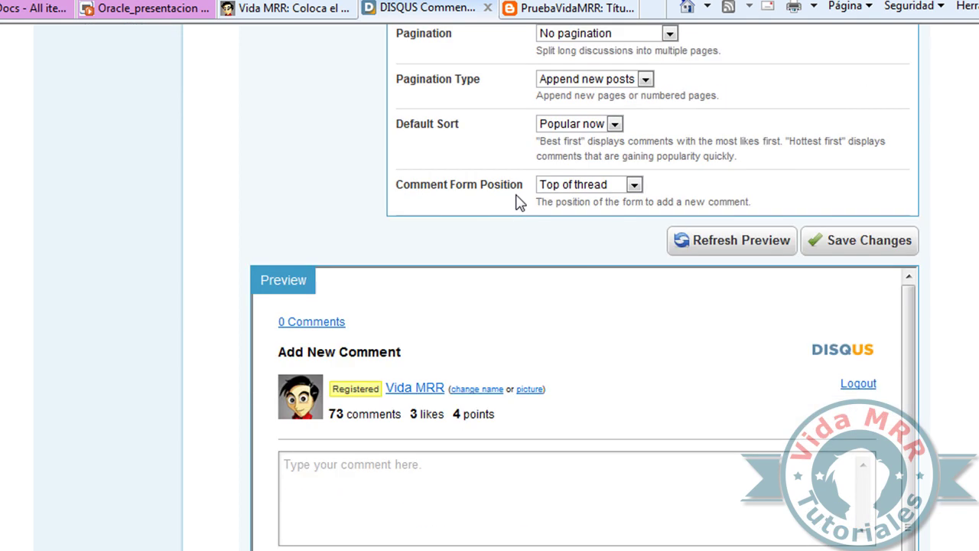
pyautogui.scroll(1, 523, 198)
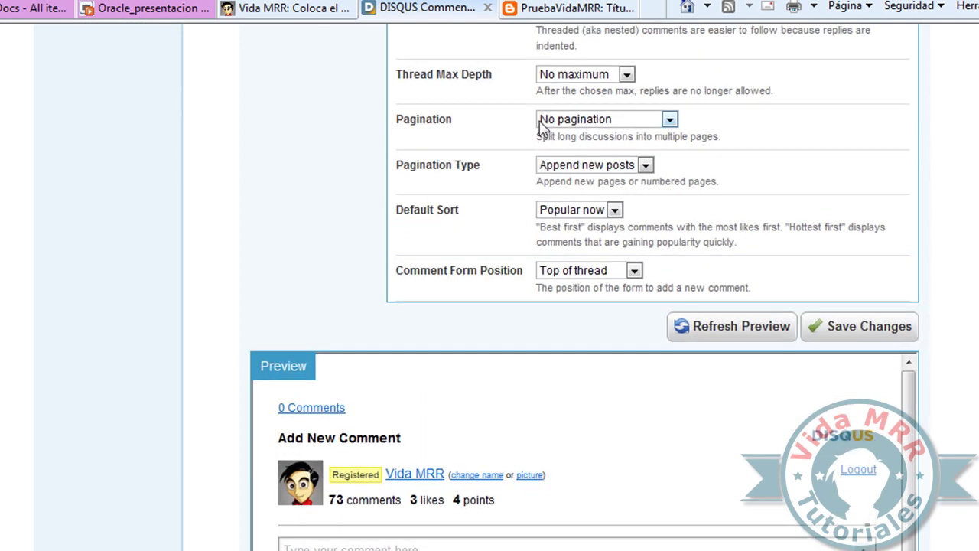
pyautogui.click(669, 120)
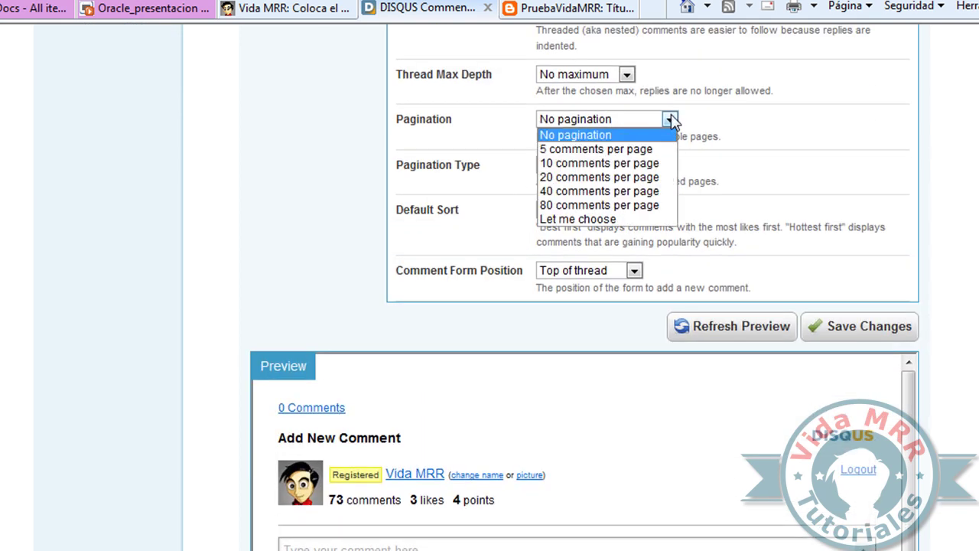
pyautogui.click(670, 120)
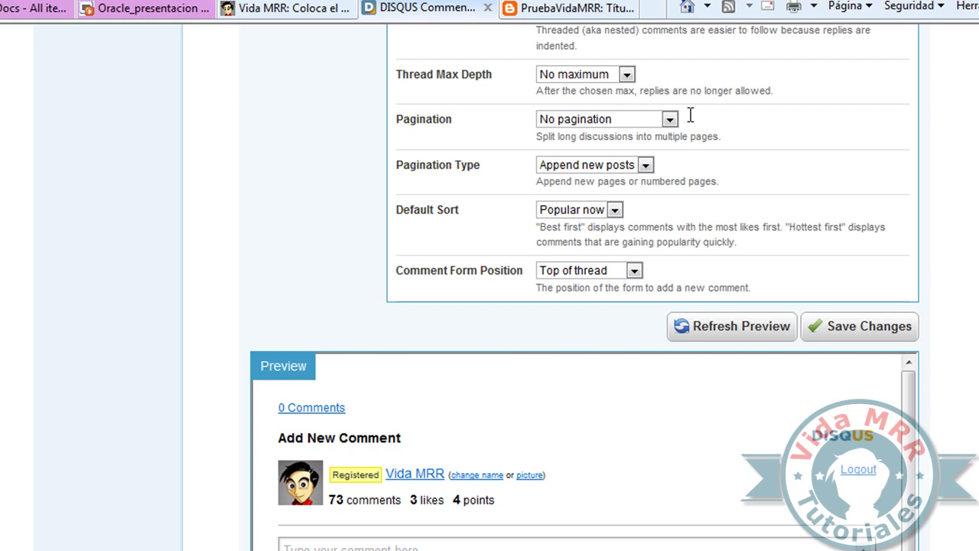
pyautogui.click(669, 120)
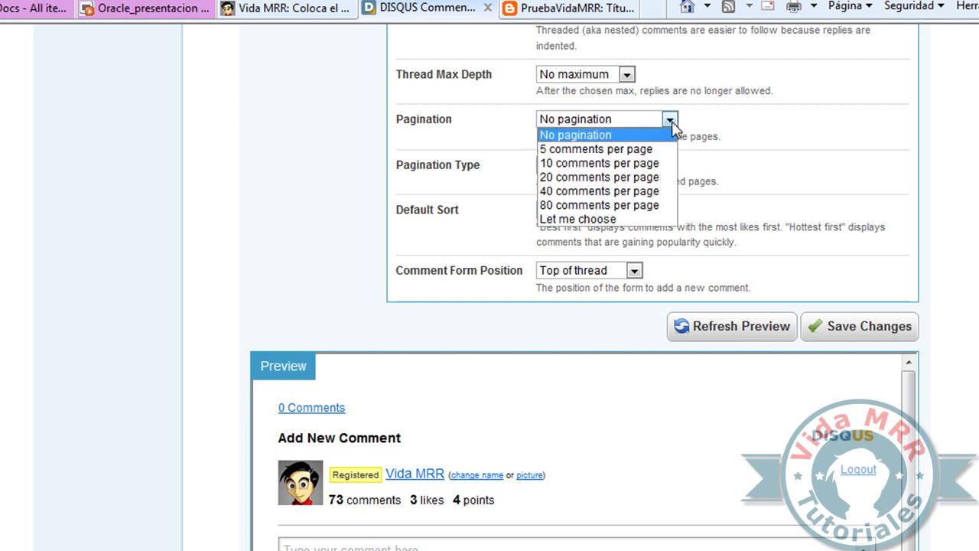
pyautogui.click(831, 147)
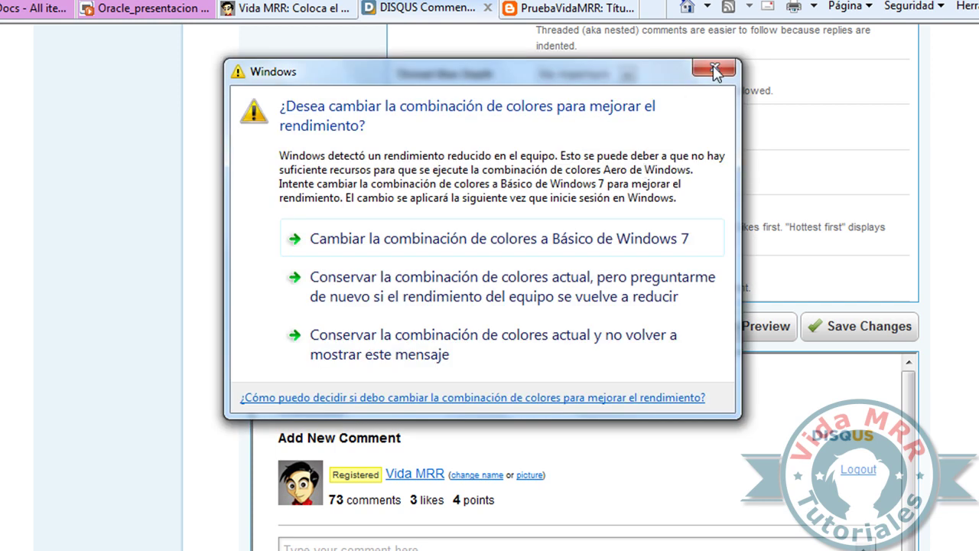
# Step: Dismiss the Windows colour-scheme prompt and scroll through the Preview comments
pyautogui.click(714, 73)
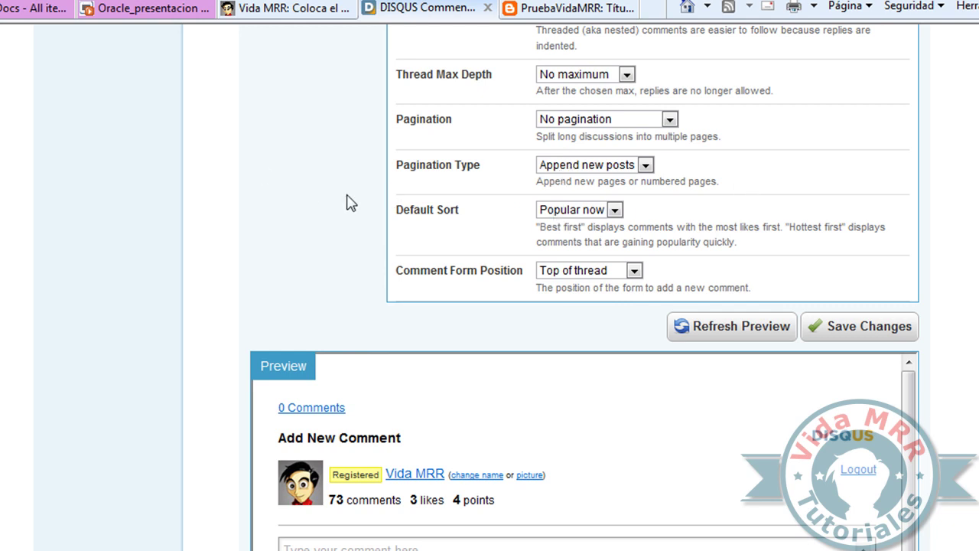
pyautogui.scroll(-3, 347, 203)
pyautogui.scroll(-3, 399, 285)
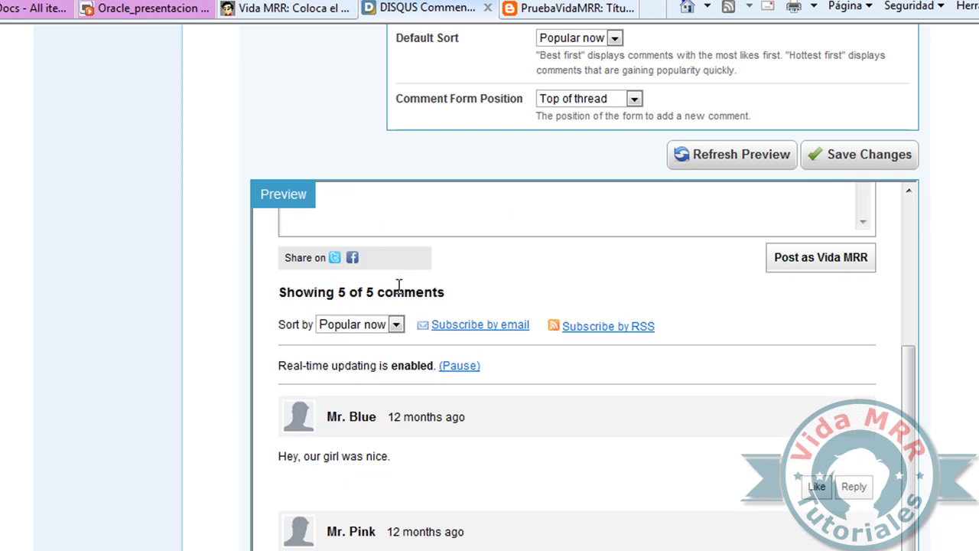
pyautogui.scroll(-5, 398, 285)
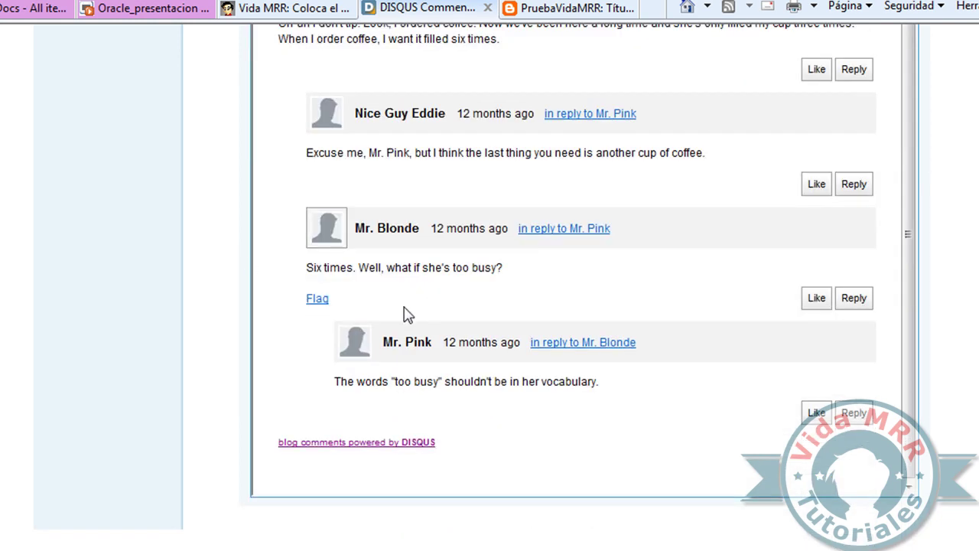
pyautogui.scroll(10, 405, 313)
pyautogui.scroll(-2, 410, 388)
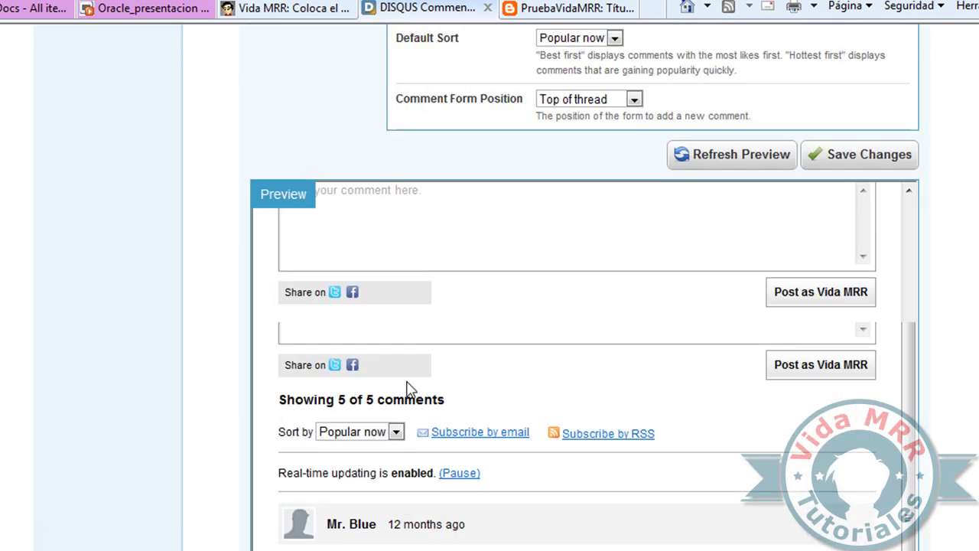
pyautogui.scroll(-4, 407, 389)
pyautogui.scroll(5, 456, 375)
pyautogui.scroll(5, 471, 373)
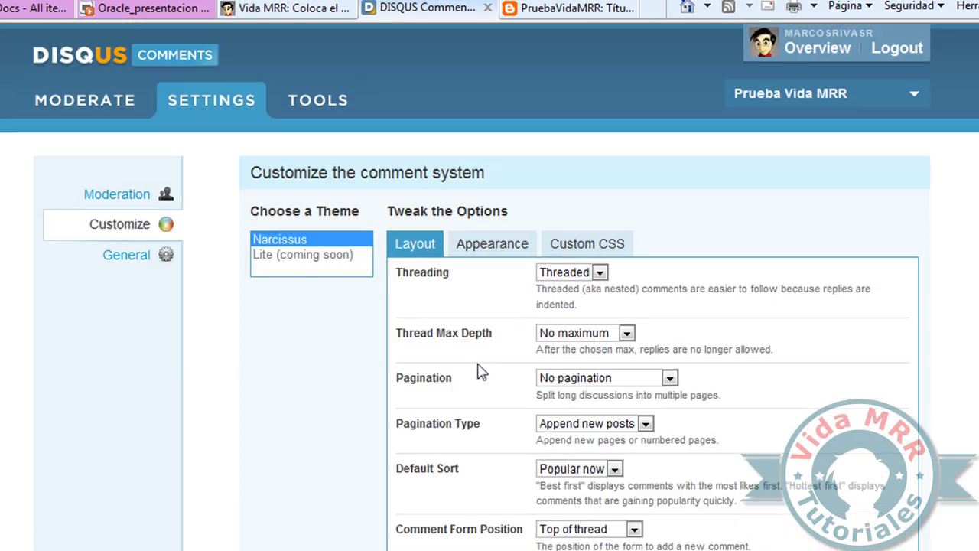
pyautogui.click(509, 244)
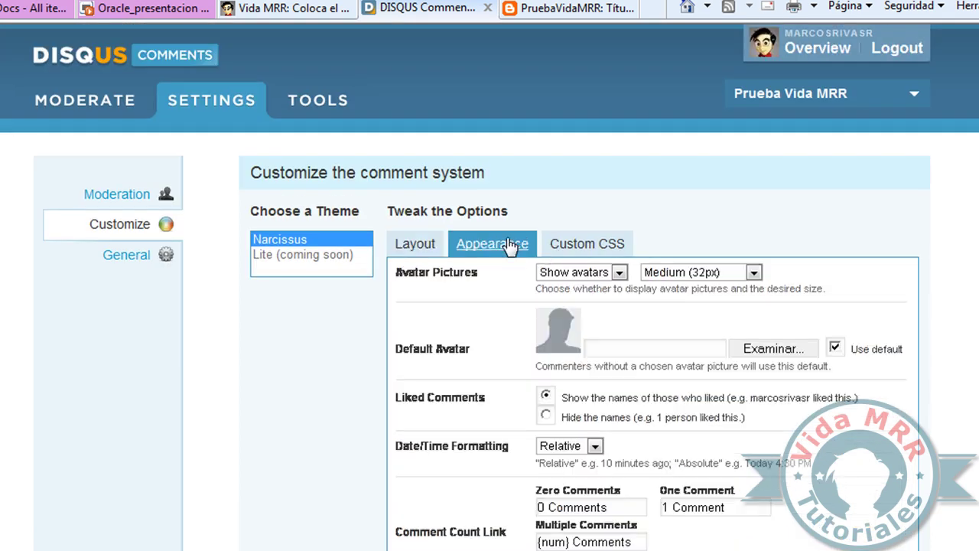
pyautogui.scroll(-3, 502, 252)
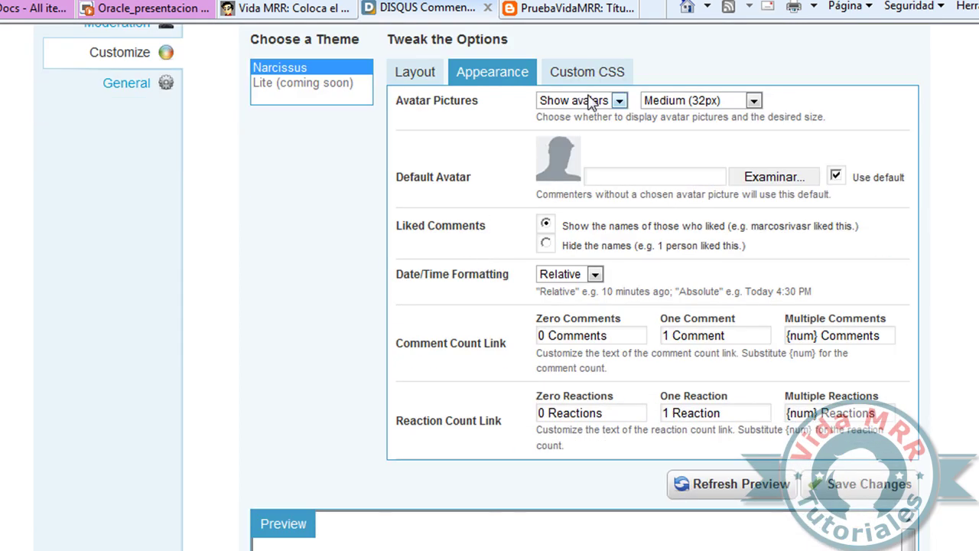
pyautogui.click(589, 102)
pyautogui.click(604, 116)
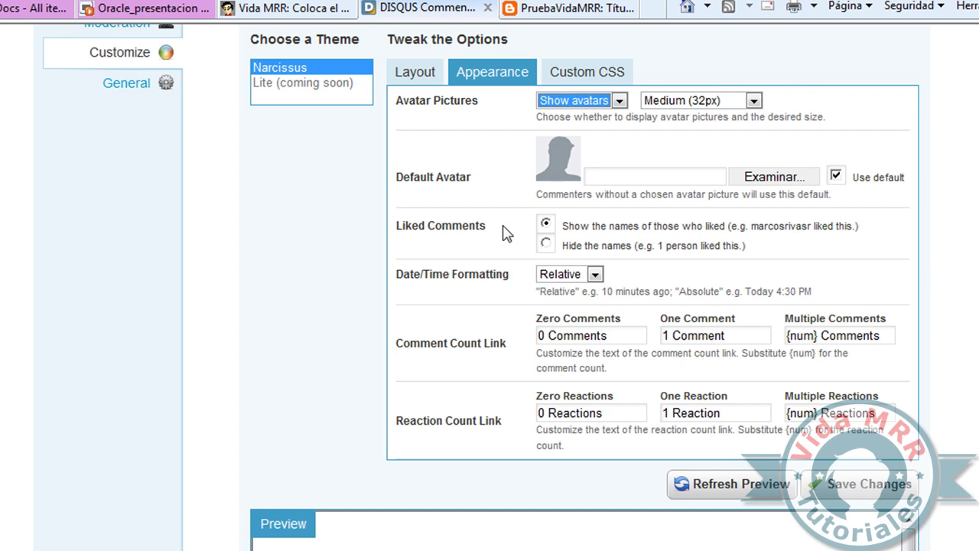
pyautogui.scroll(-2, 505, 233)
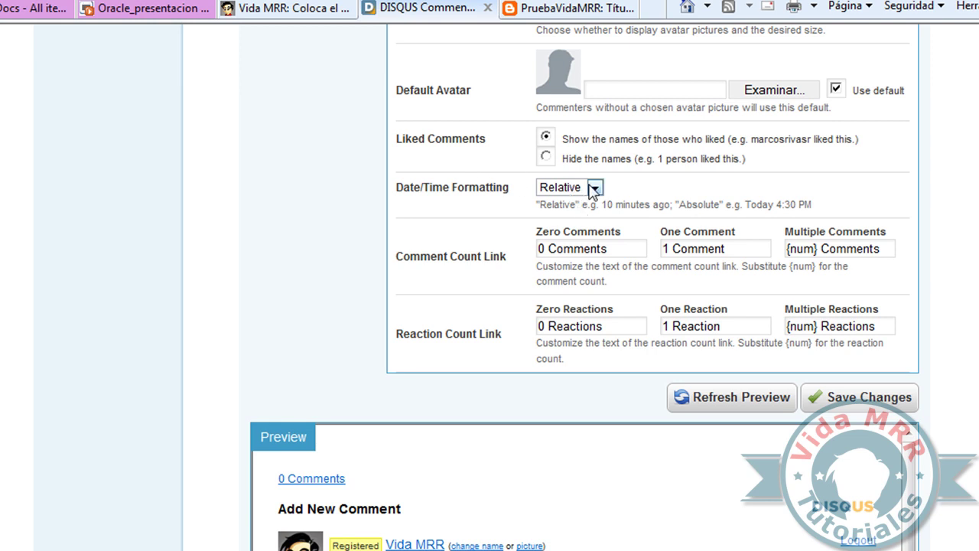
pyautogui.click(595, 189)
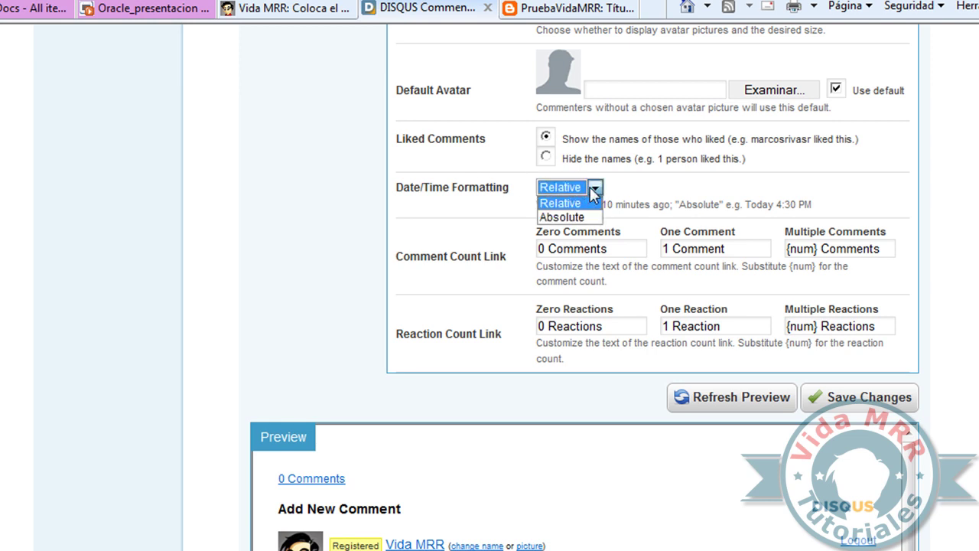
pyautogui.click(594, 190)
pyautogui.scroll(-2, 646, 188)
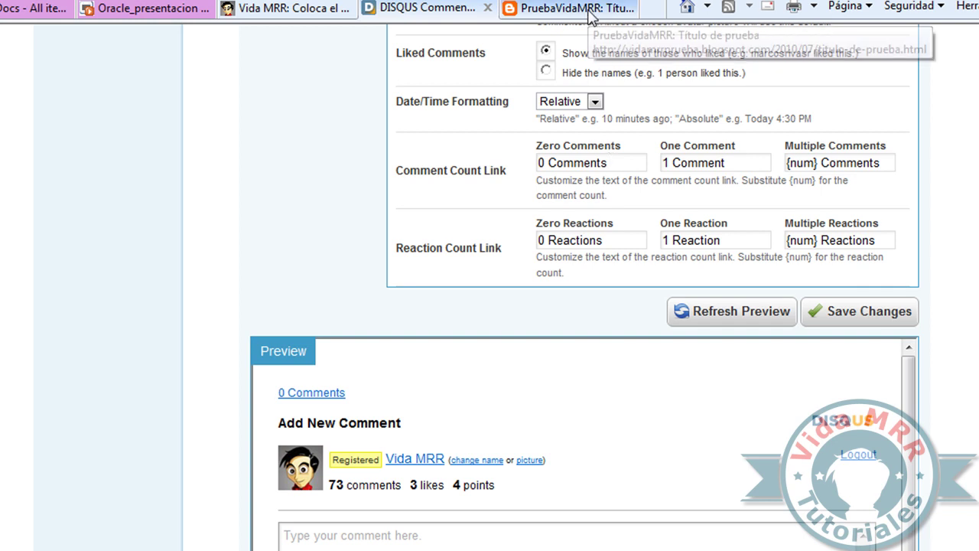
pyautogui.click(275, 8)
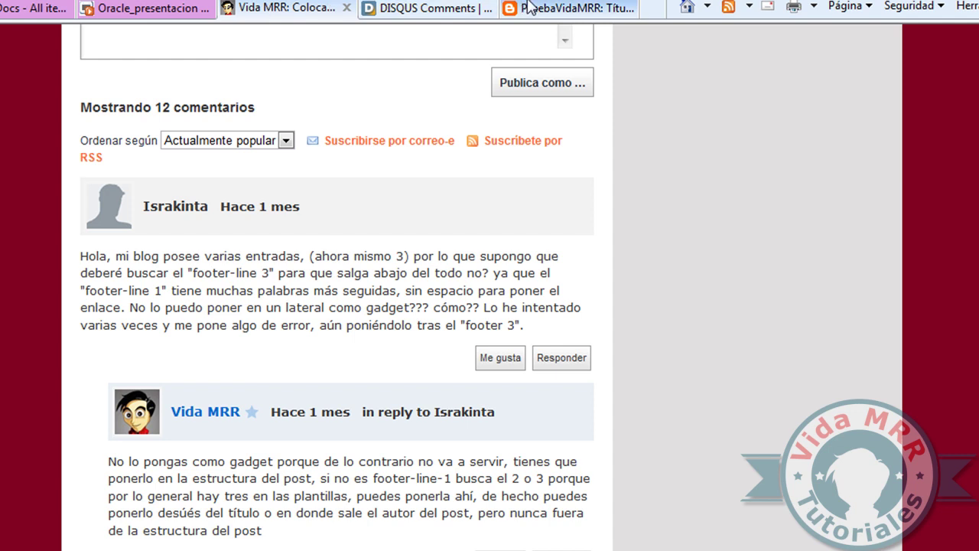
pyautogui.click(508, 9)
pyautogui.scroll(10, 563, 107)
pyautogui.scroll(10, 312, 148)
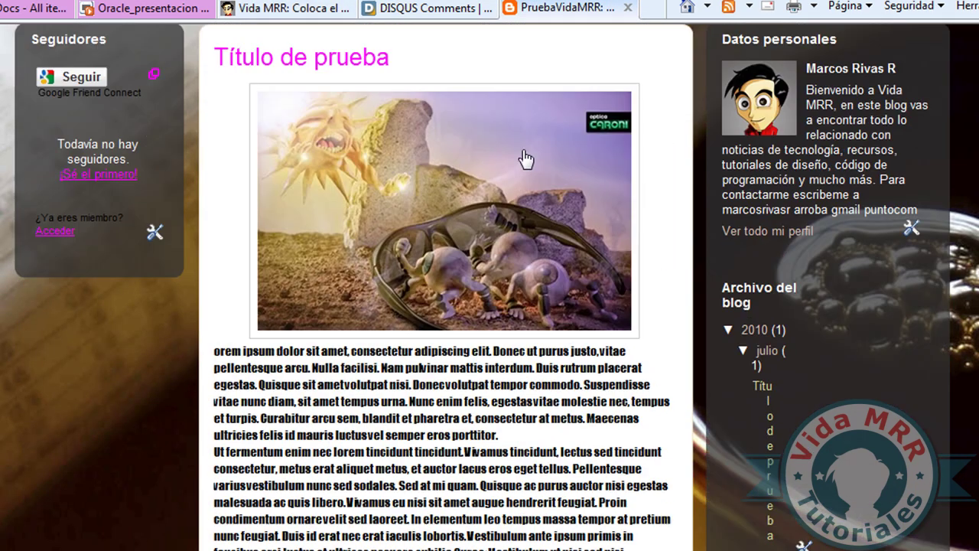
pyautogui.click(406, 9)
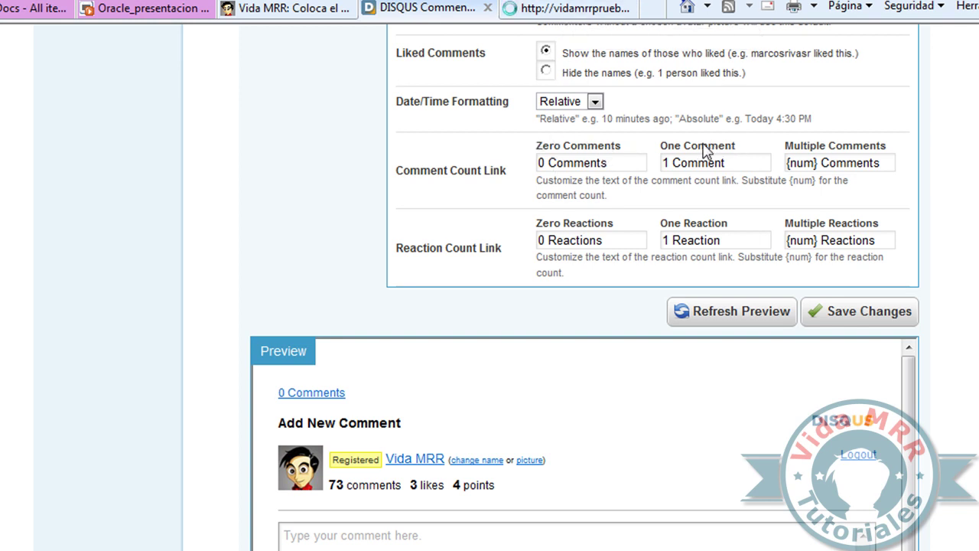
pyautogui.click(535, 11)
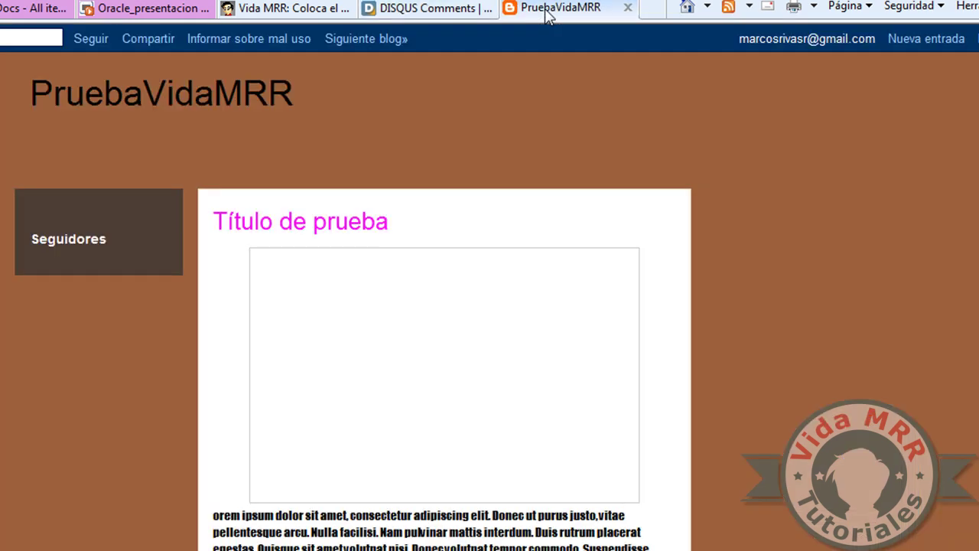
pyautogui.click(422, 11)
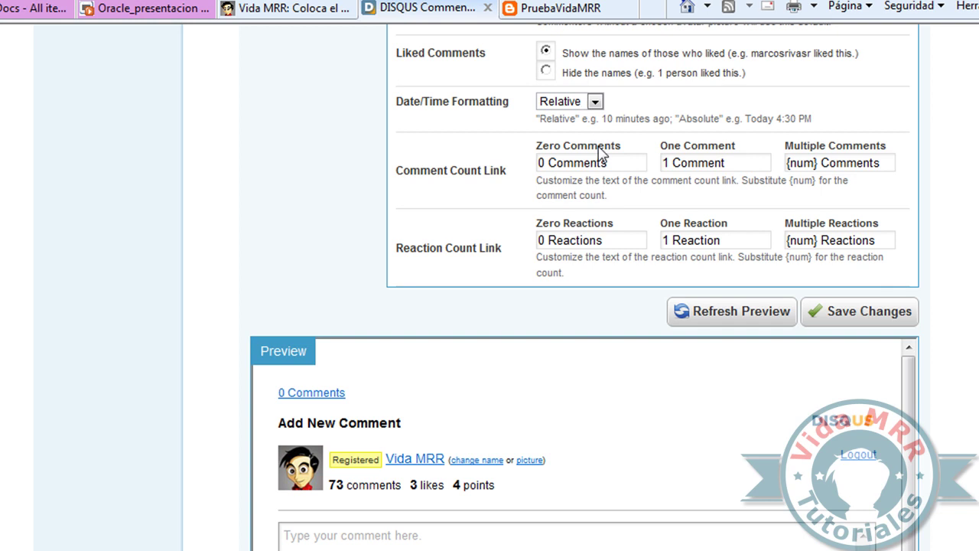
pyautogui.doubleClick(816, 164)
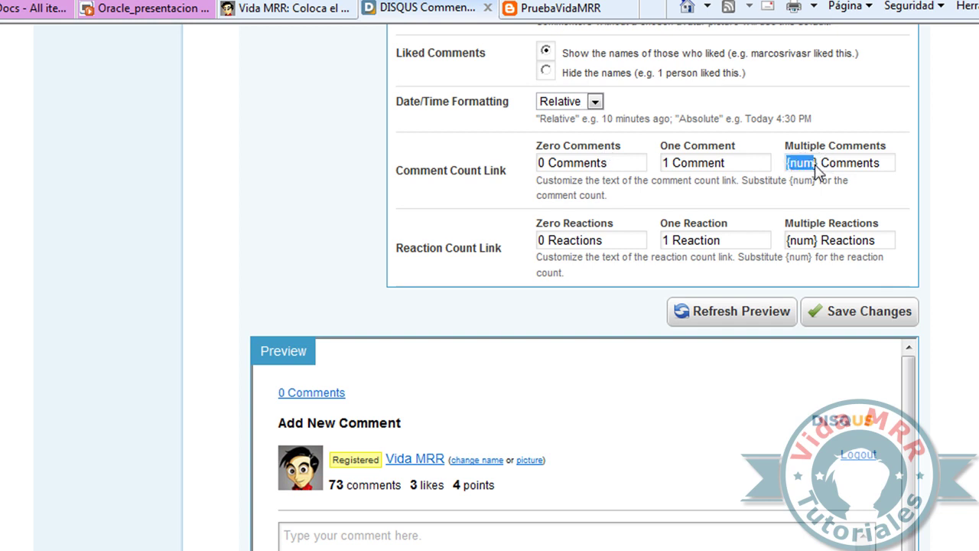
pyautogui.moveTo(887, 163); pyautogui.dragTo(784, 169)
pyautogui.click(593, 162)
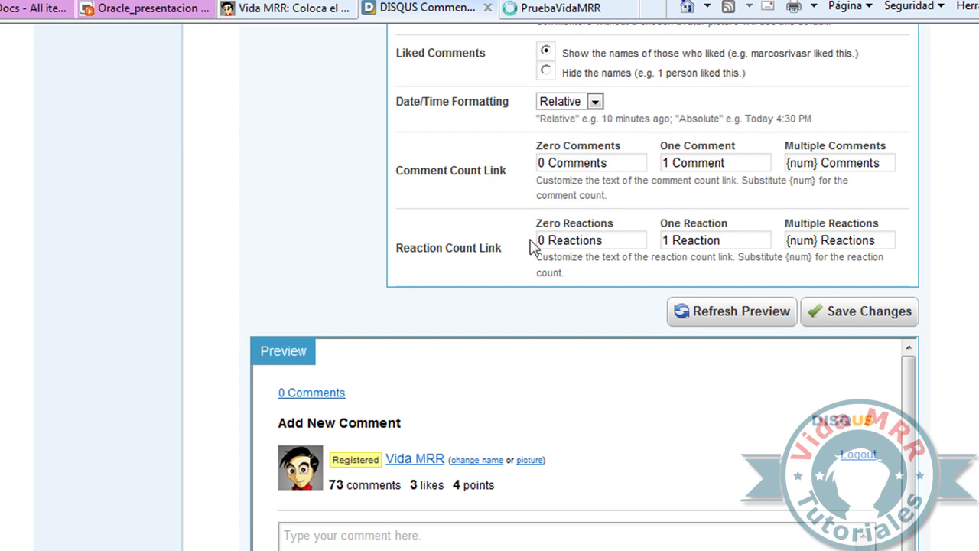
pyautogui.click(610, 8)
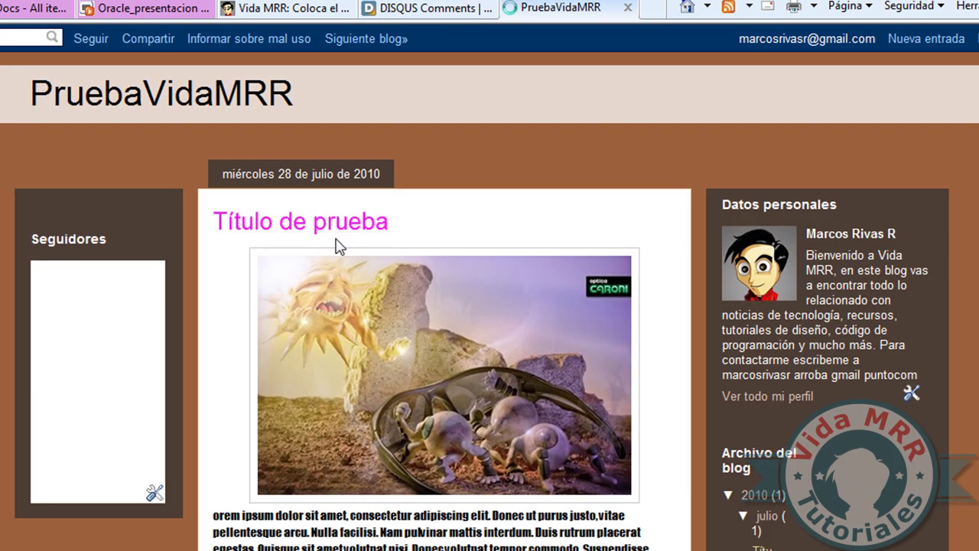
pyautogui.scroll(-10, 337, 233)
pyautogui.scroll(-10, 337, 233)
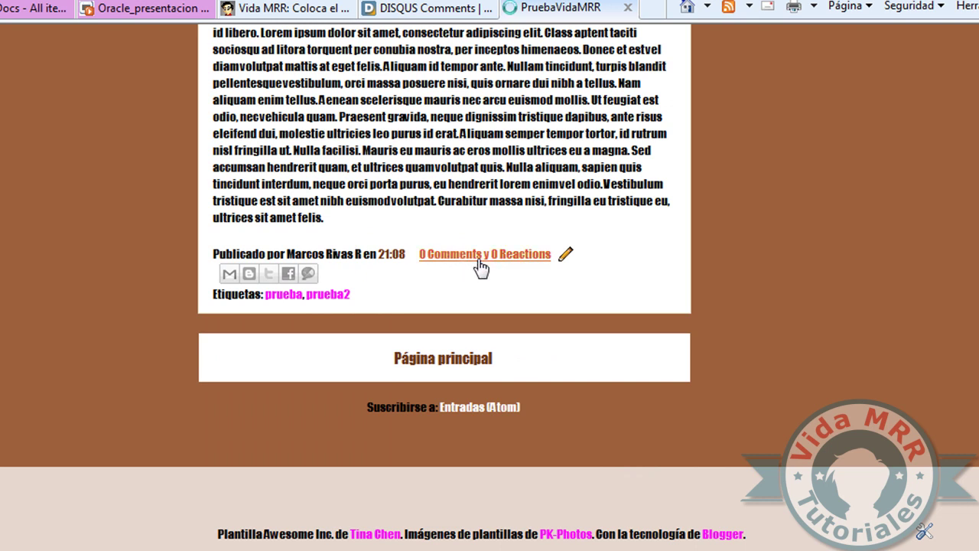
pyautogui.click(436, 13)
pyautogui.scroll(3, 514, 249)
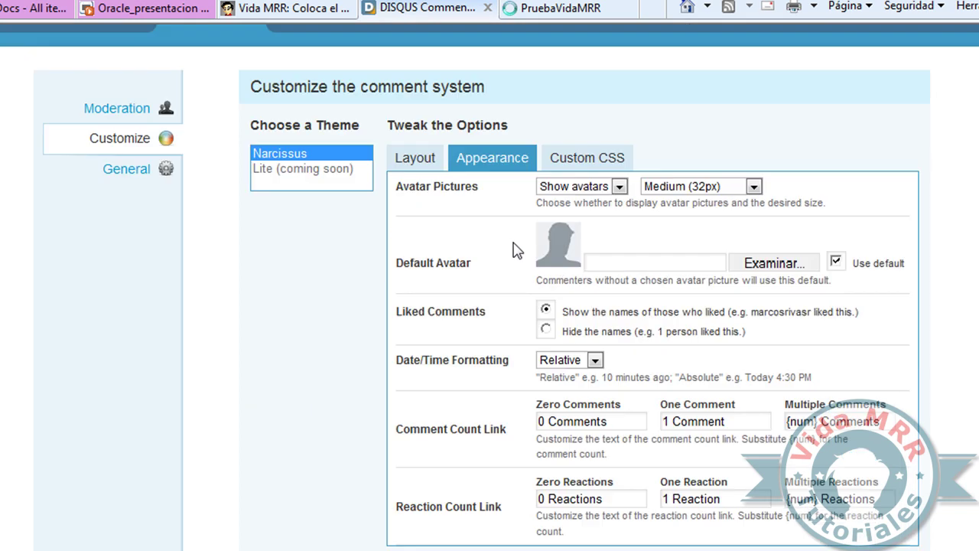
pyautogui.scroll(-3, 513, 248)
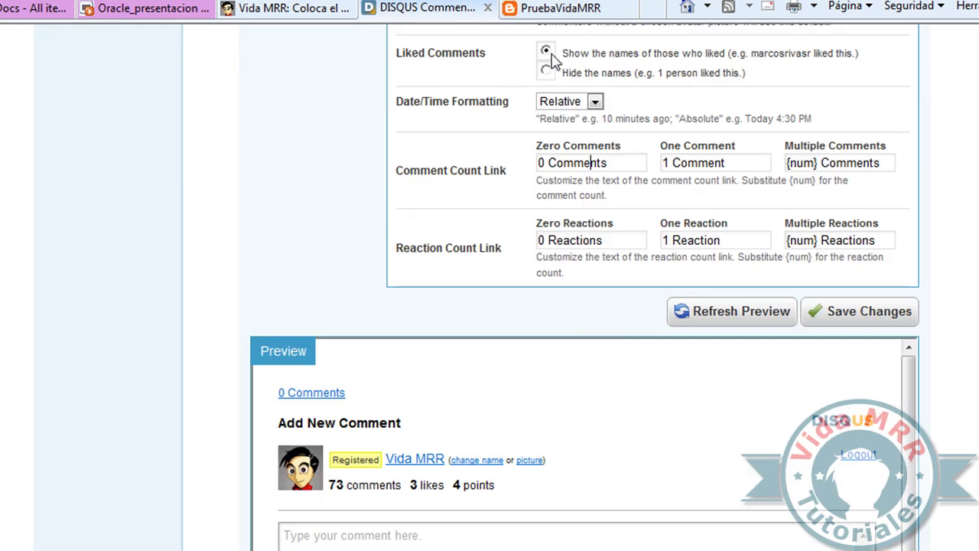
pyautogui.click(543, 9)
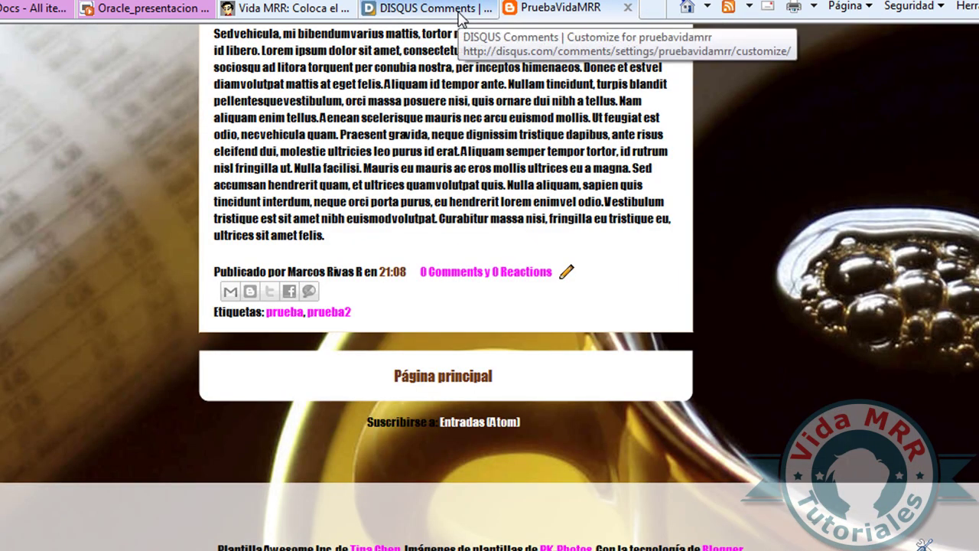
pyautogui.click(462, 15)
pyautogui.scroll(3, 512, 206)
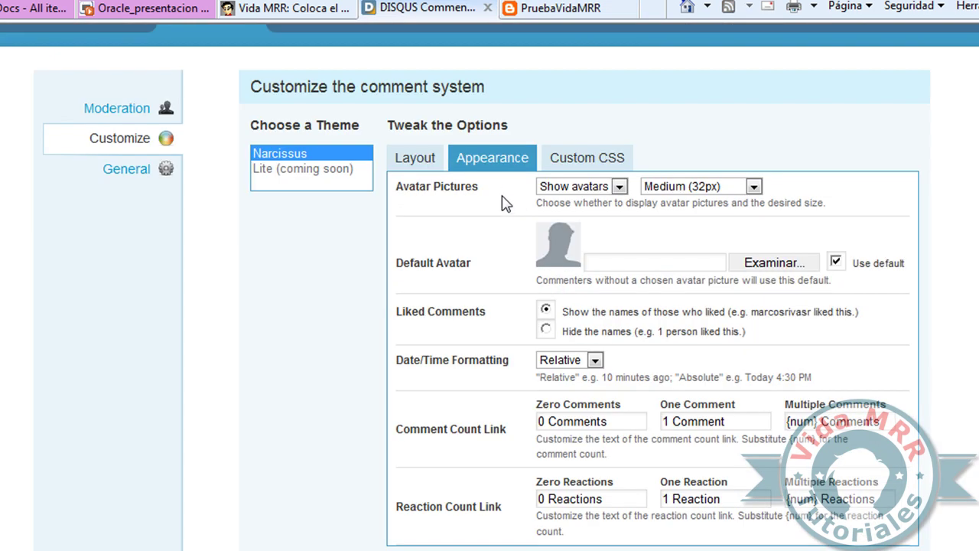
# Step: Open Custom CSS and scroll the 5-comment preview below the empty style box
pyautogui.click(584, 165)
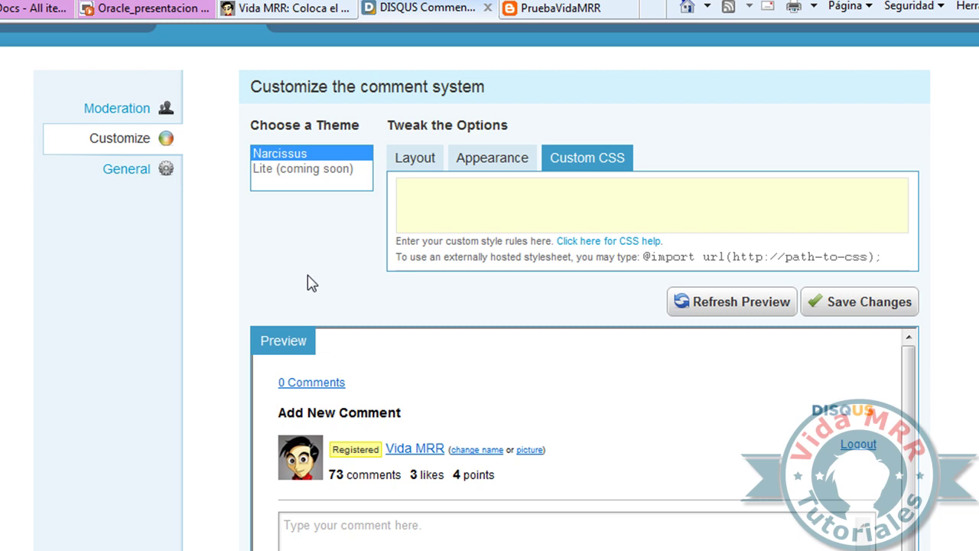
pyautogui.scroll(-2, 290, 291)
pyautogui.scroll(-2, 269, 316)
pyautogui.scroll(5, 234, 306)
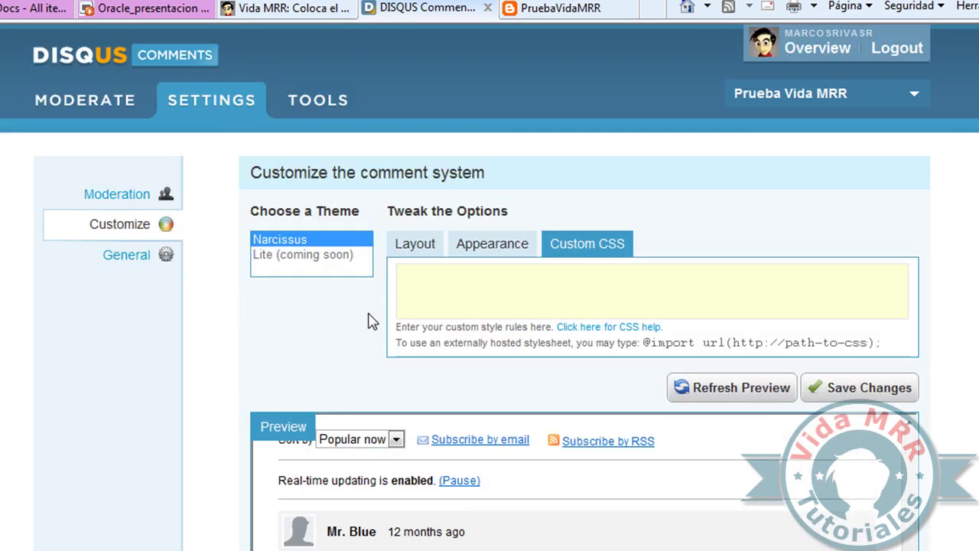
pyautogui.scroll(-5, 636, 207)
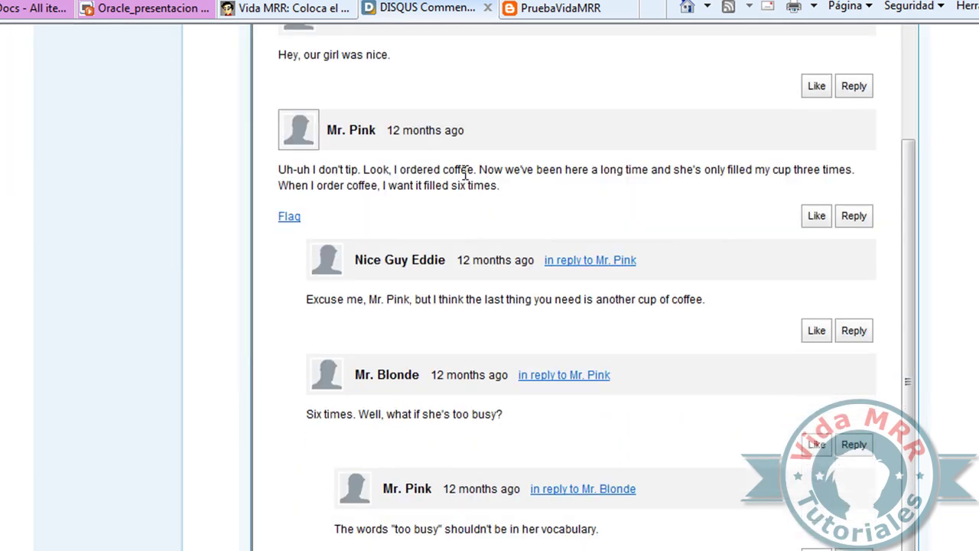
pyautogui.scroll(5, 950, 291)
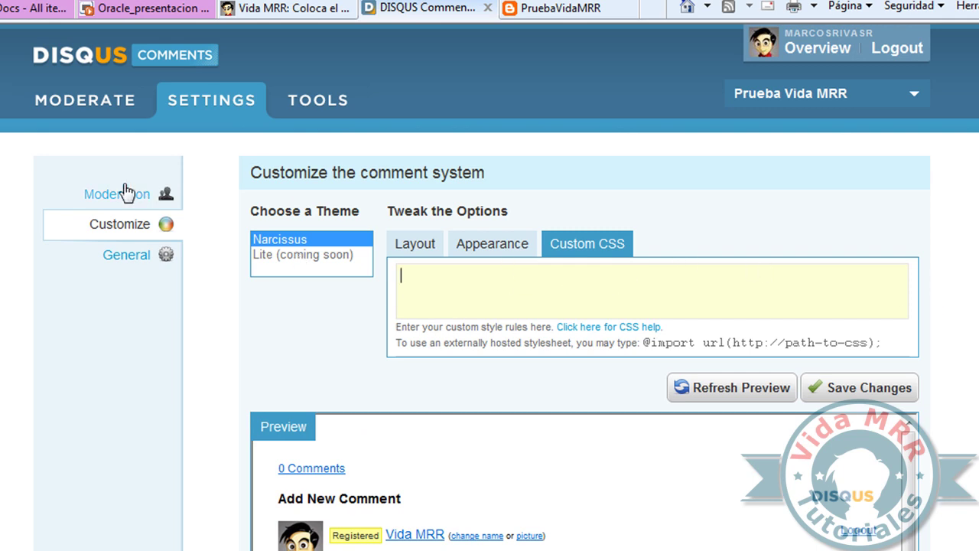
pyautogui.scroll(-2, 215, 286)
pyautogui.scroll(-3, 215, 285)
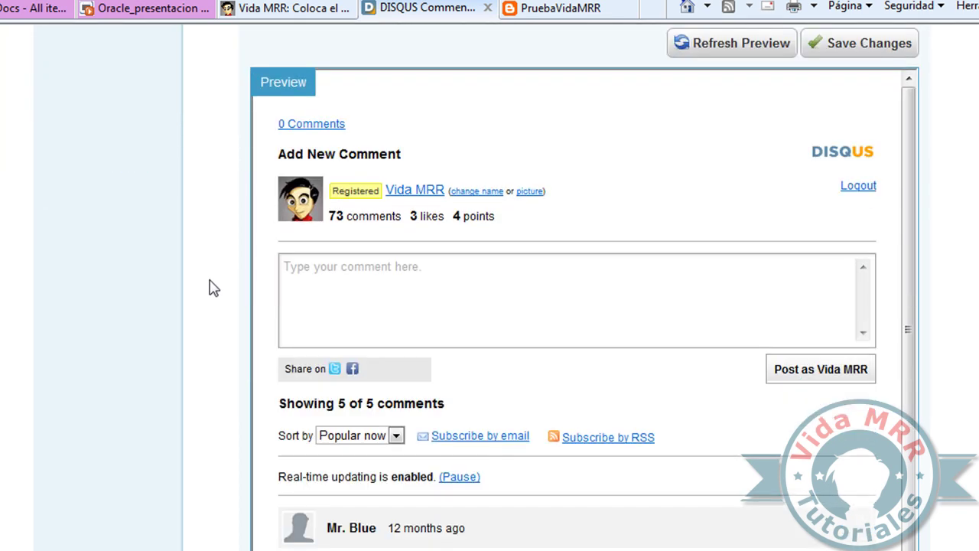
pyautogui.scroll(4, 211, 284)
# Step: Open Moderation settings and look over Restricted Words, Blacklist and Whitelist
pyautogui.click(145, 201)
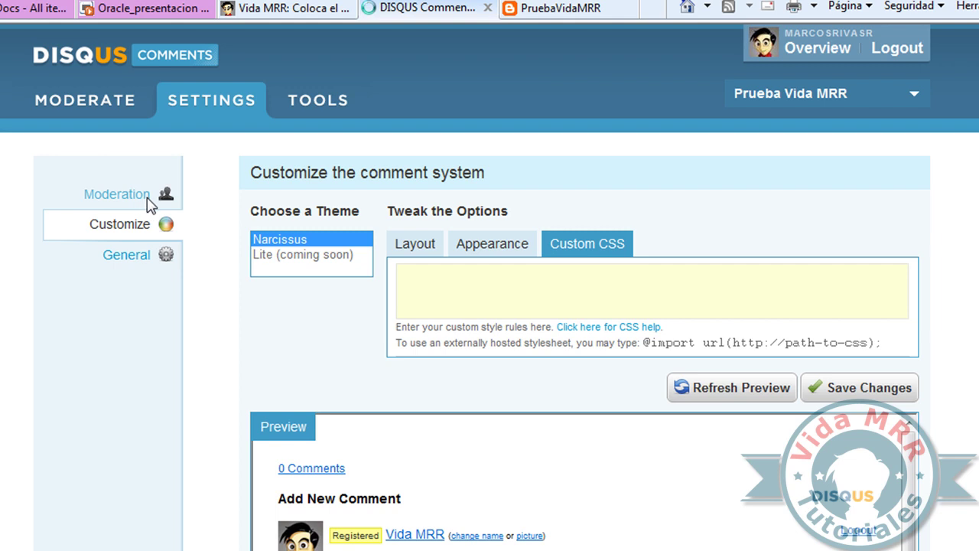
pyautogui.scroll(-2, 459, 150)
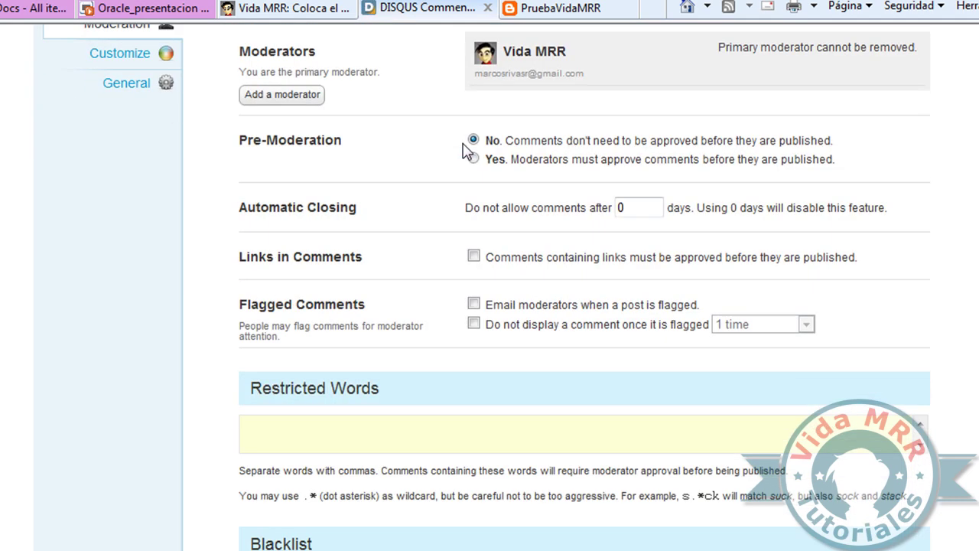
pyautogui.scroll(1, 443, 159)
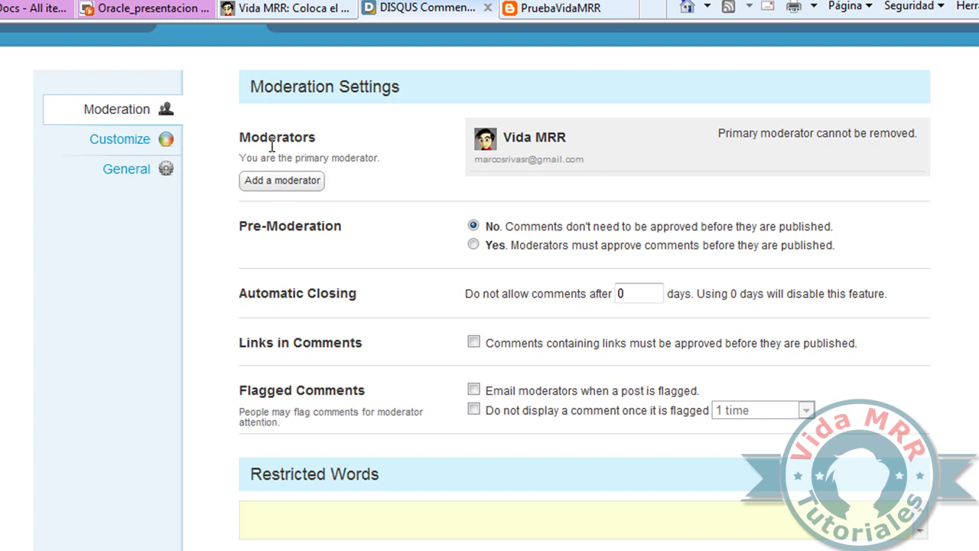
pyautogui.scroll(-2, 391, 160)
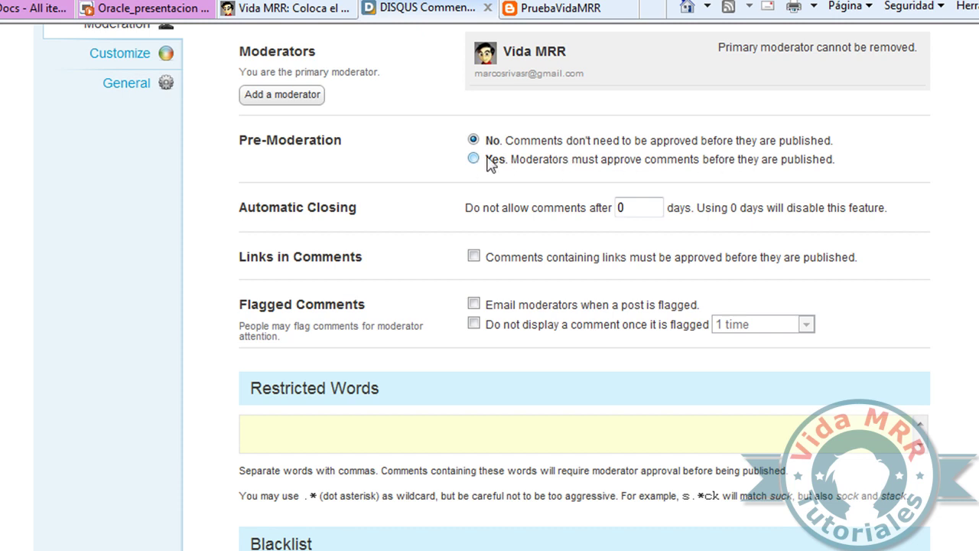
pyautogui.scroll(-2, 359, 182)
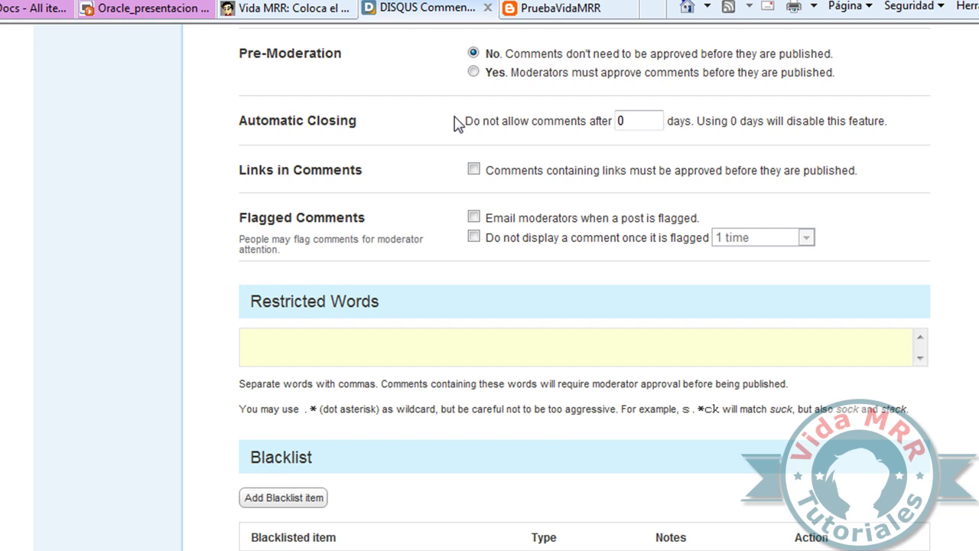
pyautogui.scroll(2, 455, 123)
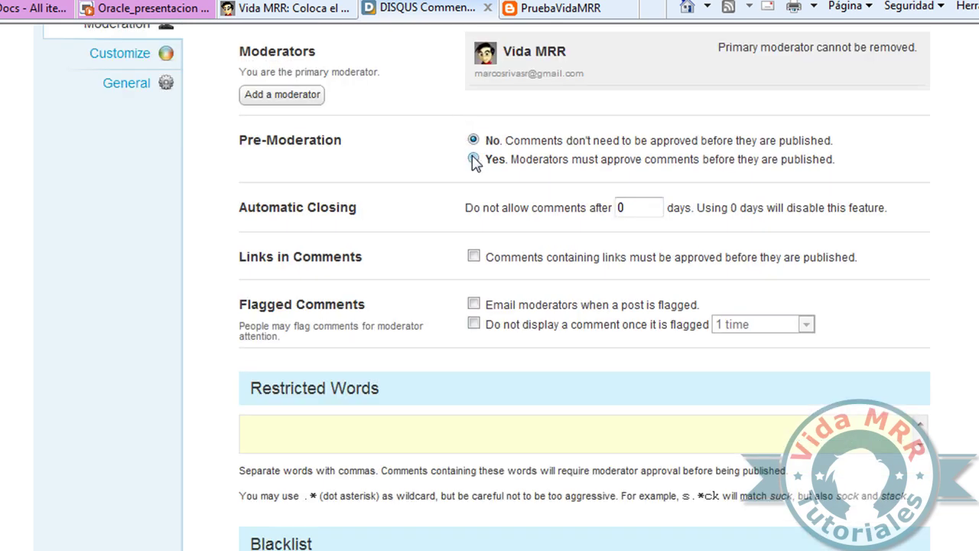
# Step: Save the moderation settings with pre-moderation off and automatic closing at 0 days
pyautogui.click(473, 140)
pyautogui.scroll(-2, 406, 184)
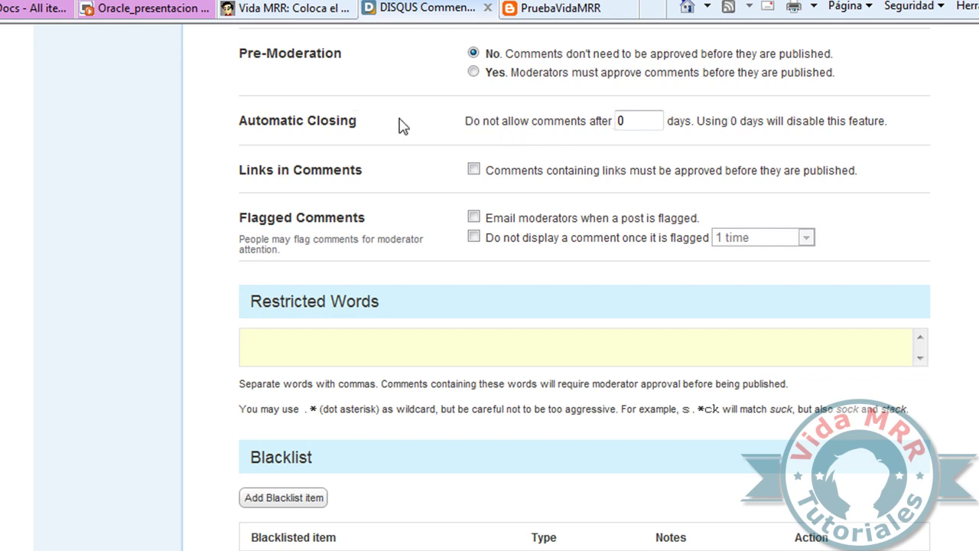
pyautogui.scroll(-2, 406, 126)
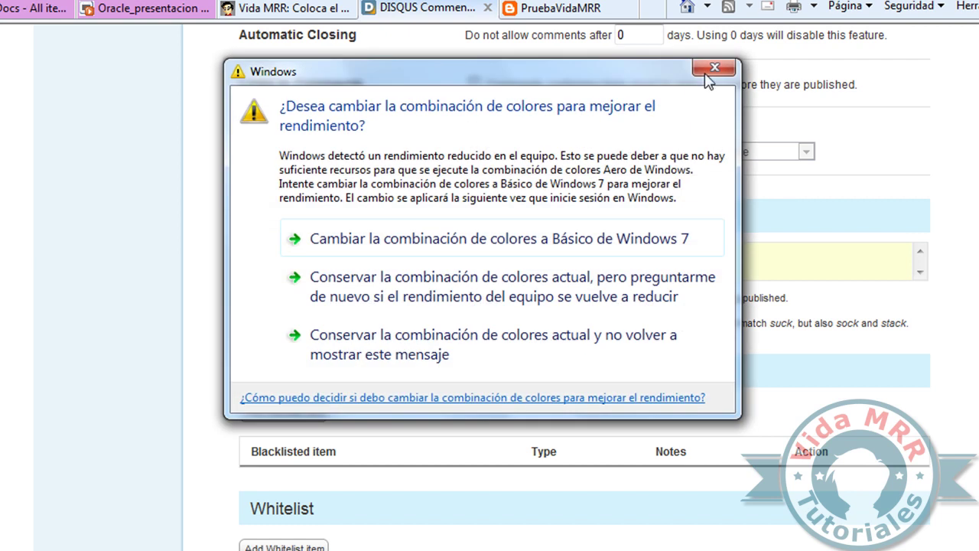
pyautogui.scroll(2, 641, 77)
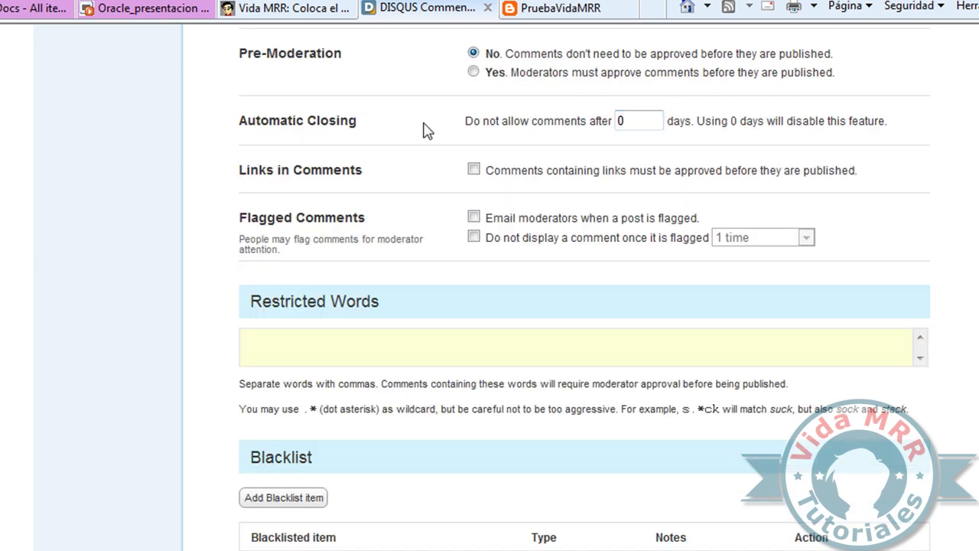
pyautogui.scroll(-2, 424, 130)
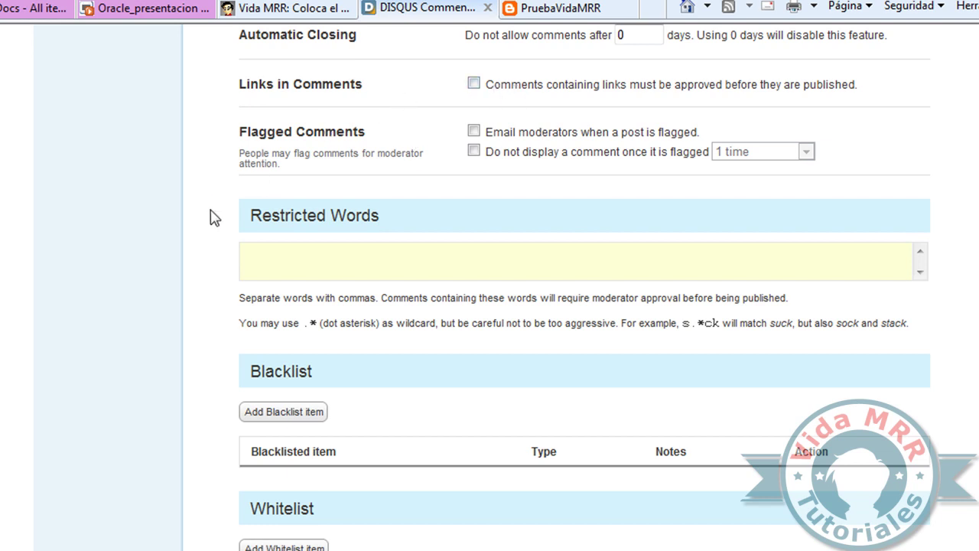
pyautogui.scroll(-3, 213, 218)
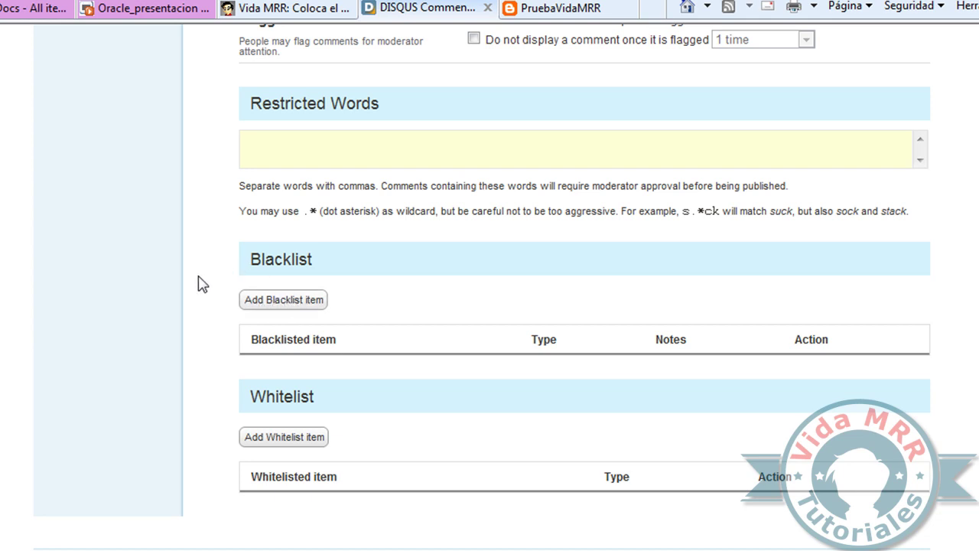
pyautogui.scroll(5, 258, 385)
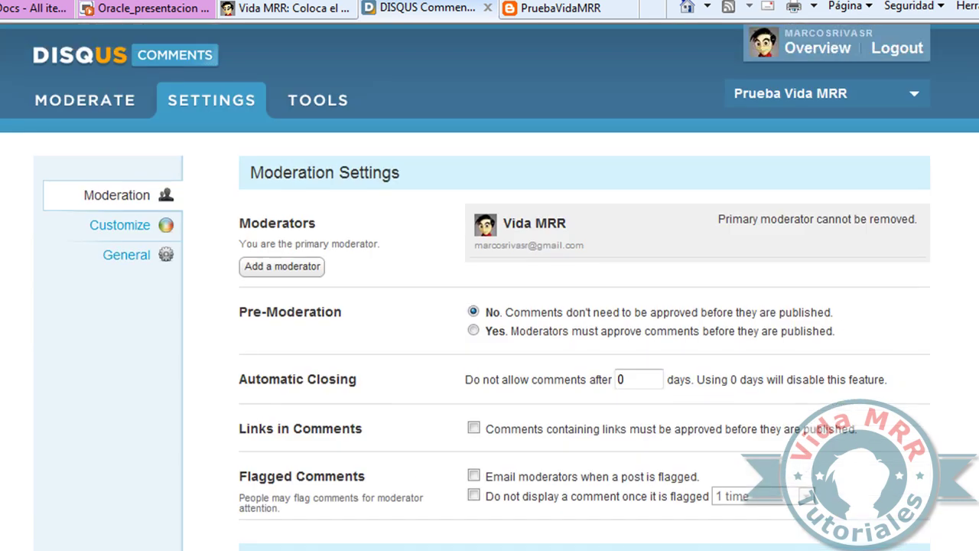
pyautogui.scroll(-5, 258, 384)
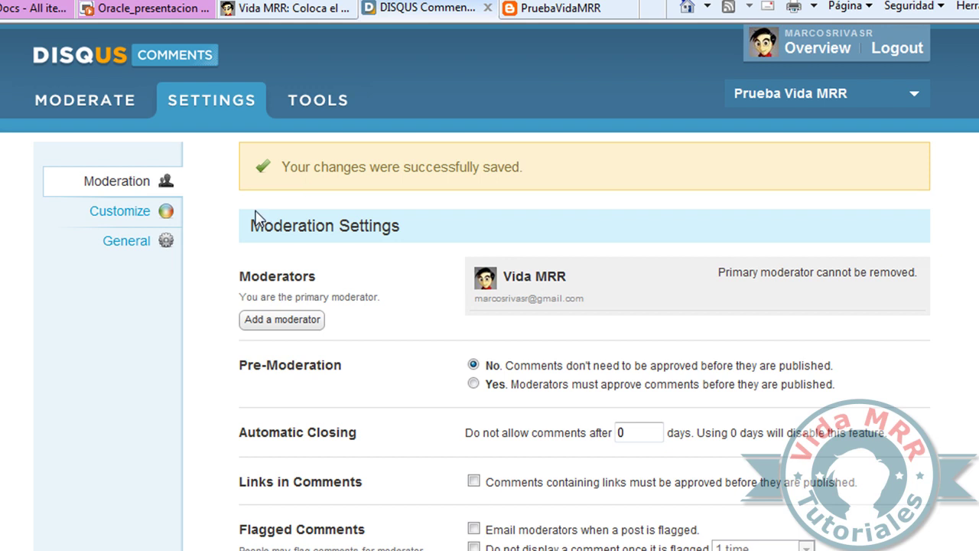
# Step: Open the site's Tools page and scroll through the Extra Widgets section
pyautogui.click(338, 104)
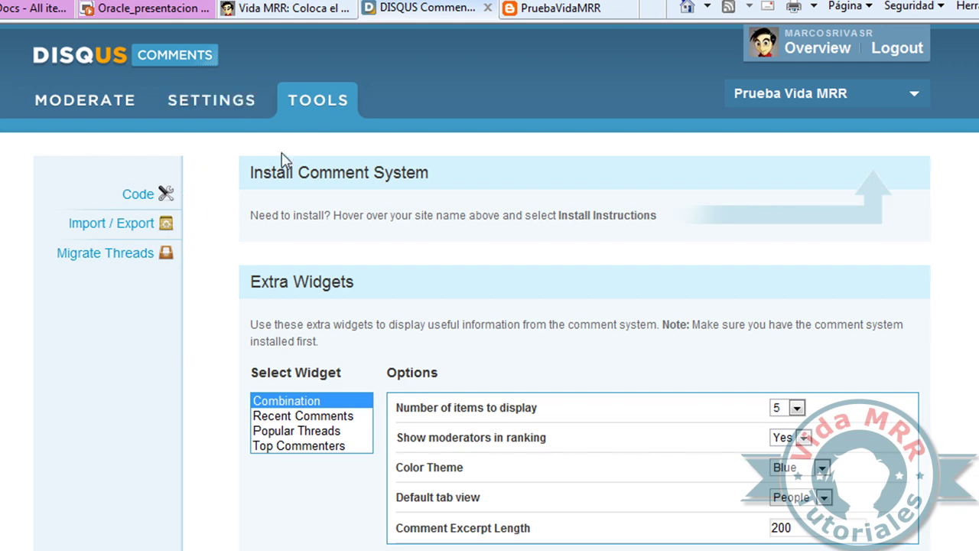
pyautogui.scroll(-3, 214, 215)
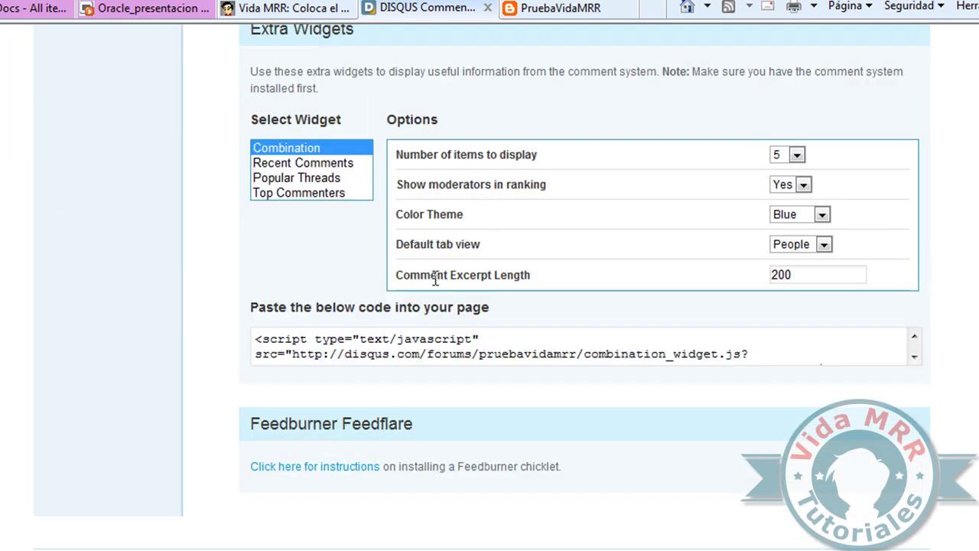
pyautogui.scroll(1, 306, 249)
pyautogui.scroll(1, 226, 240)
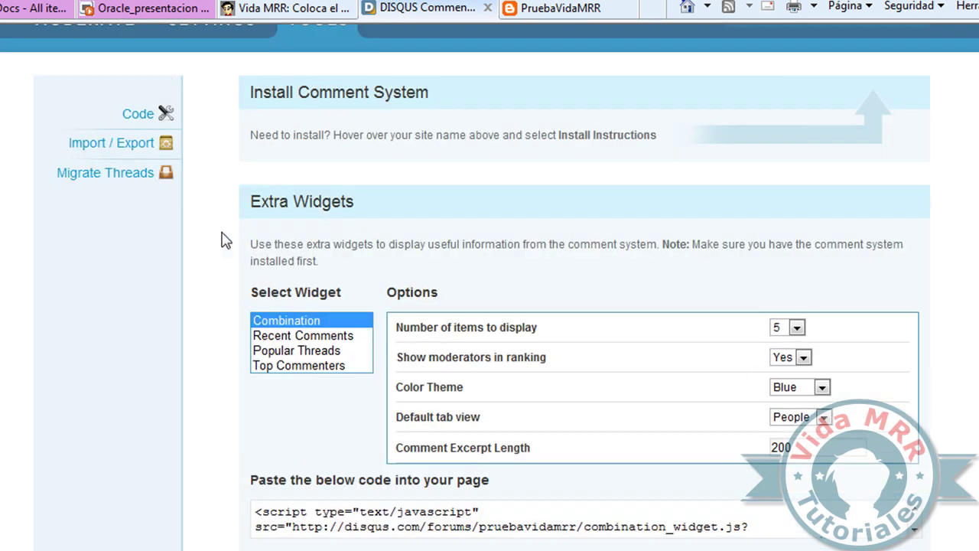
pyautogui.scroll(2, 219, 240)
pyautogui.scroll(-4, 199, 198)
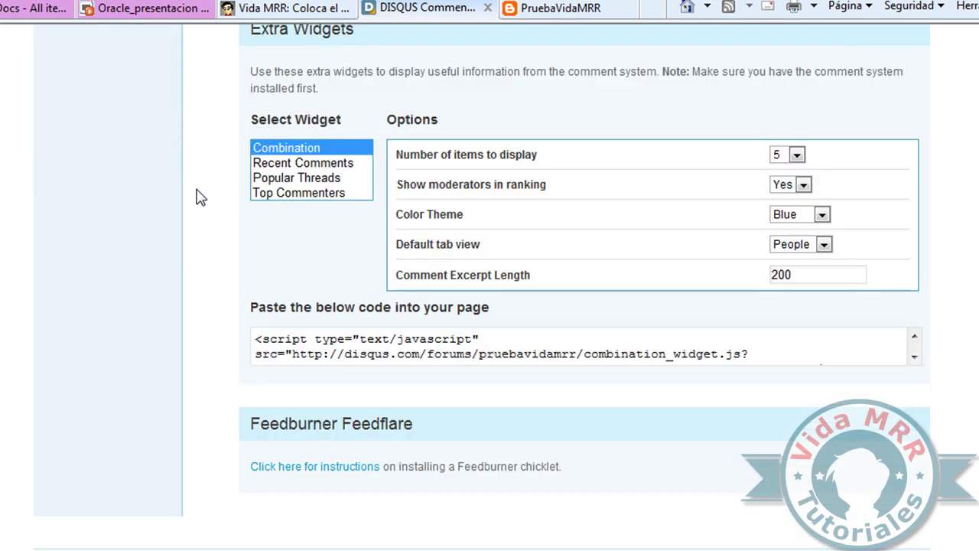
pyautogui.scroll(2, 229, 142)
pyautogui.scroll(1, 230, 142)
pyautogui.scroll(-1, 229, 144)
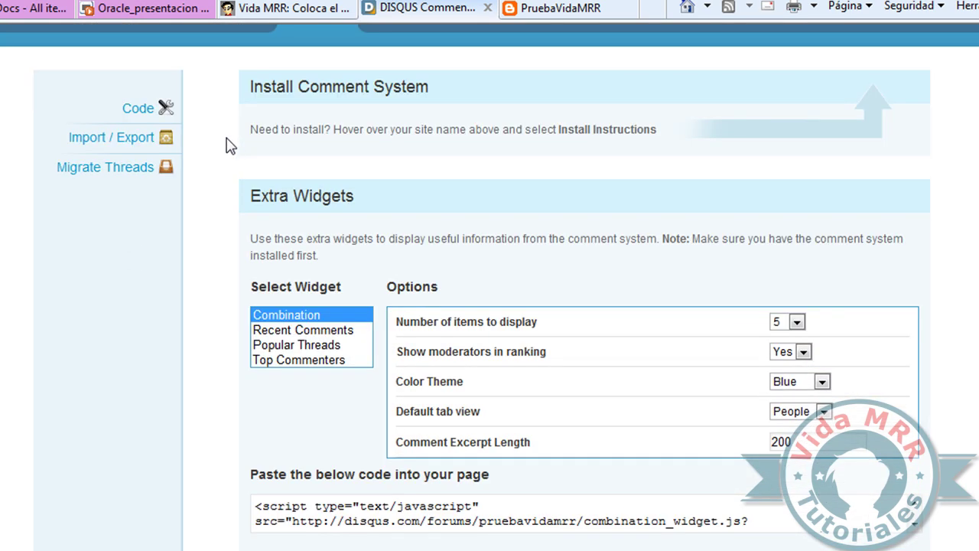
pyautogui.scroll(-1, 231, 145)
pyautogui.scroll(-1, 230, 145)
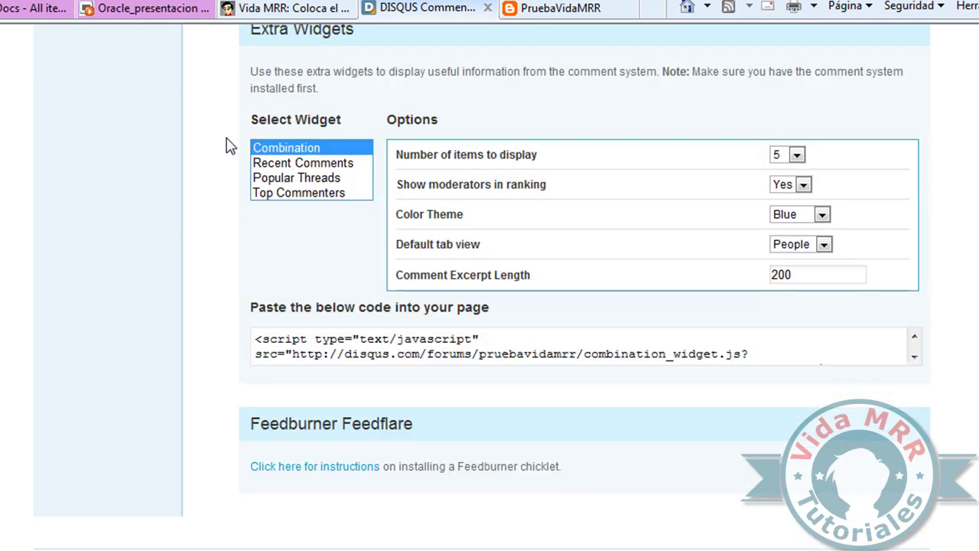
pyautogui.scroll(2, 231, 145)
pyautogui.scroll(1, 231, 146)
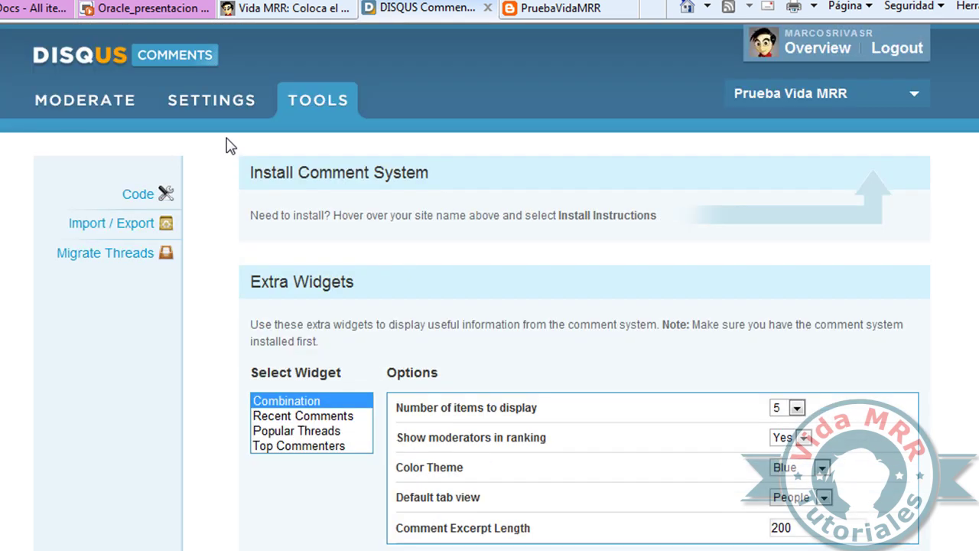
pyautogui.scroll(-1, 229, 169)
pyautogui.scroll(-2, 229, 170)
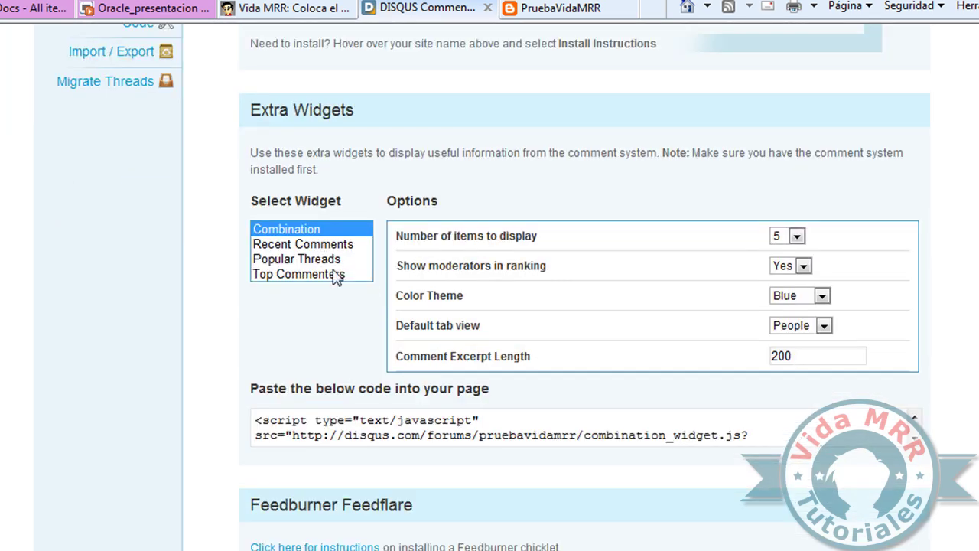
# Step: Preview the Top Commenters, Recent Comments and Combination widgets and their embed code
pyautogui.click(332, 273)
pyautogui.click(314, 244)
pyautogui.click(312, 230)
pyautogui.scroll(-1, 281, 413)
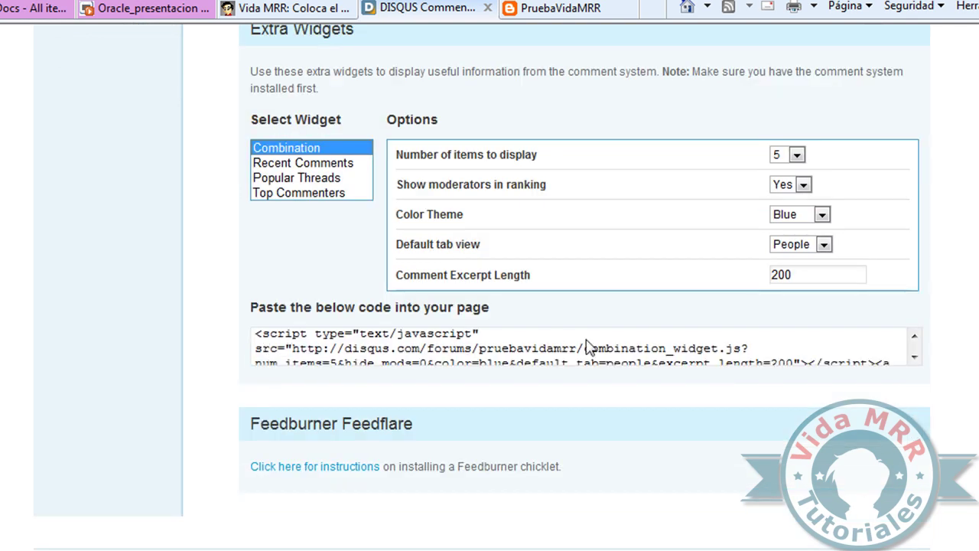
pyautogui.scroll(3, 211, 214)
# Step: Open Import / Export and scroll to Blogger comment sync and Export from Disqus
pyautogui.click(129, 226)
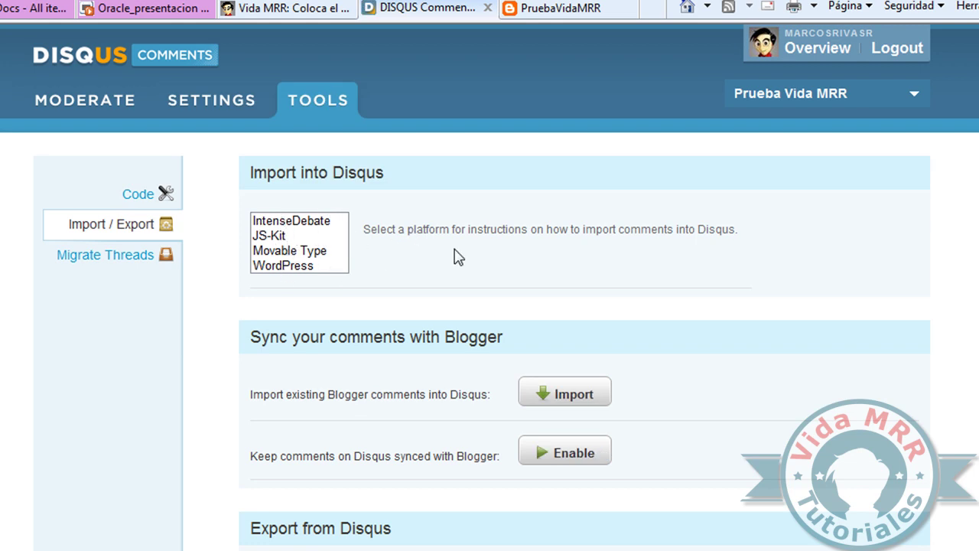
pyautogui.scroll(-3, 456, 256)
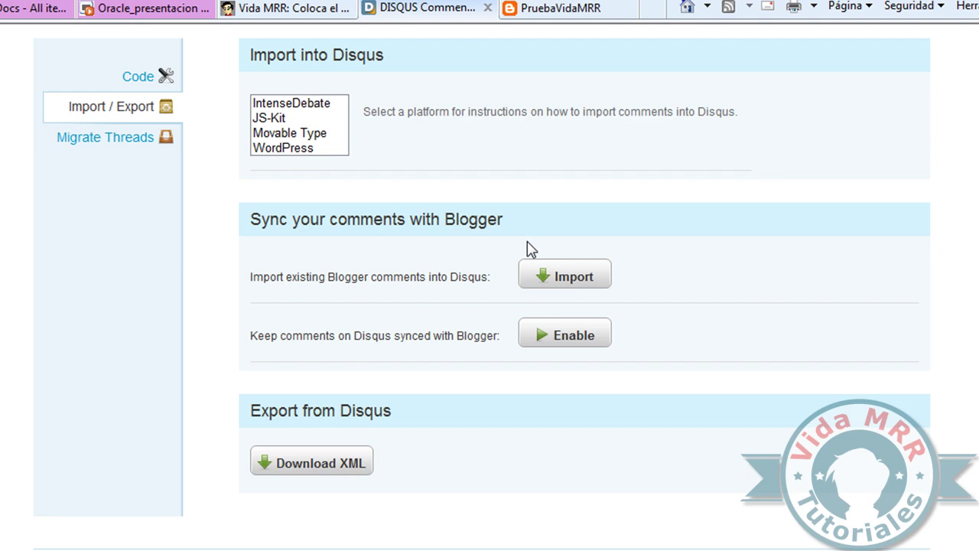
pyautogui.scroll(2, 530, 248)
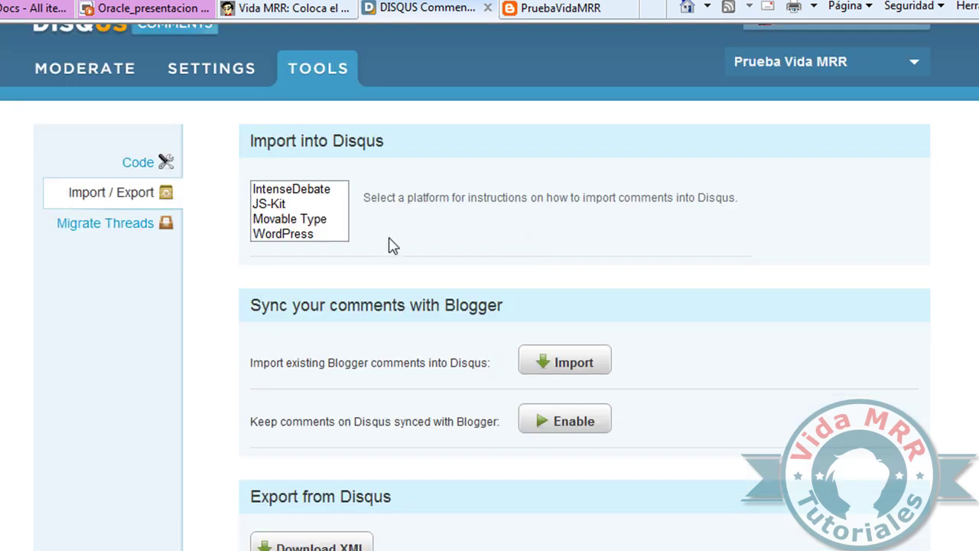
pyautogui.scroll(-2, 125, 231)
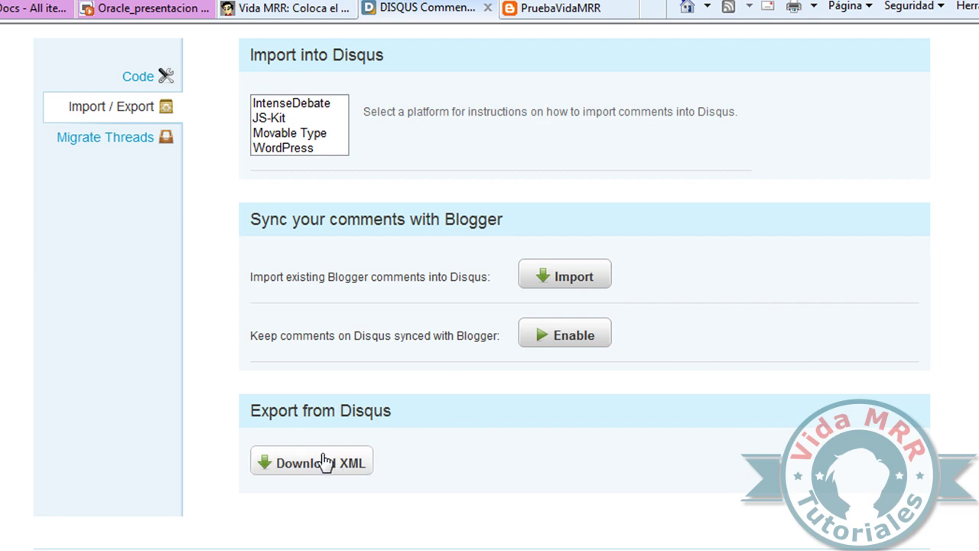
pyautogui.scroll(3, 172, 377)
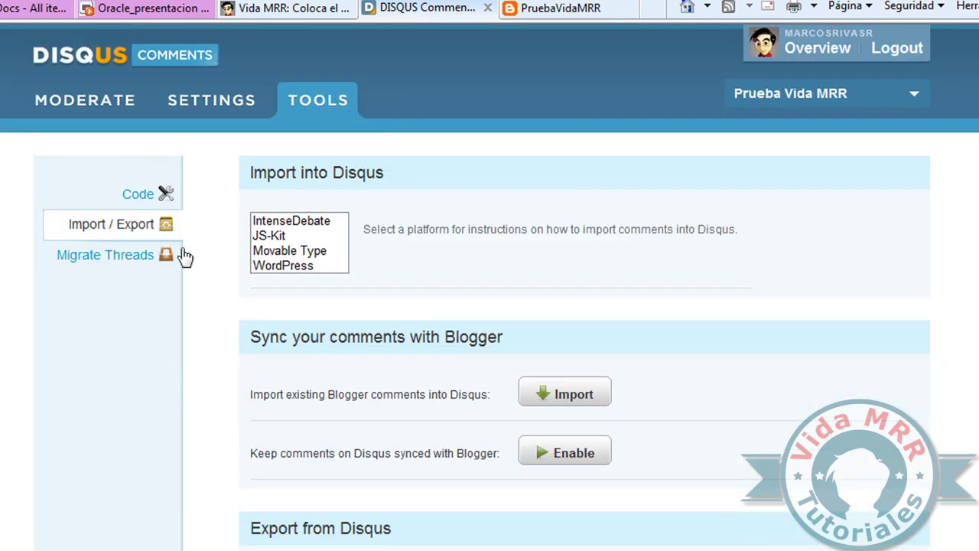
pyautogui.scroll(-3, 222, 268)
pyautogui.scroll(3, 227, 275)
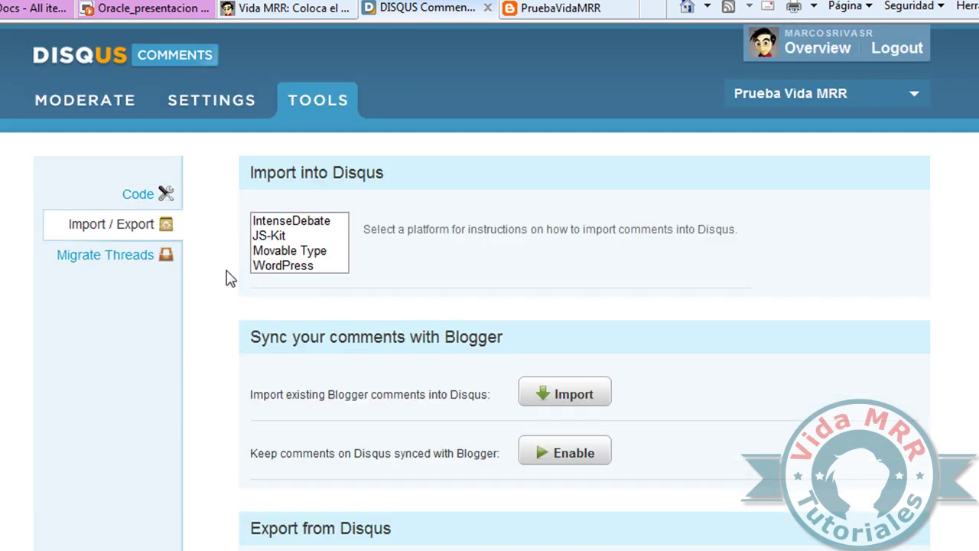
# Step: Scan Migrate Threads (Domain Migration Wizard, URL map, Redirect Crawler), then go back to Moderate
pyautogui.click(116, 266)
pyautogui.scroll(-3, 425, 252)
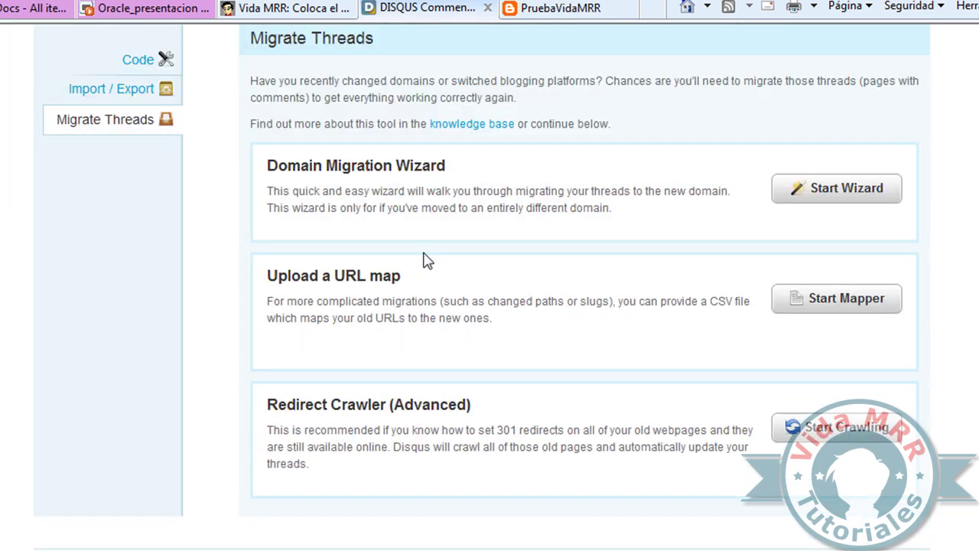
pyautogui.scroll(2, 325, 254)
pyautogui.scroll(1, 324, 254)
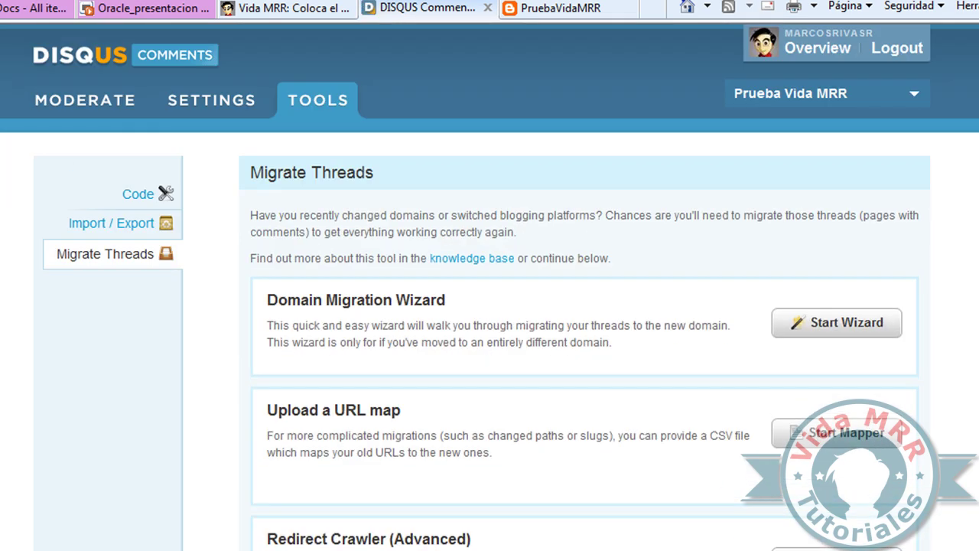
pyautogui.click(76, 60)
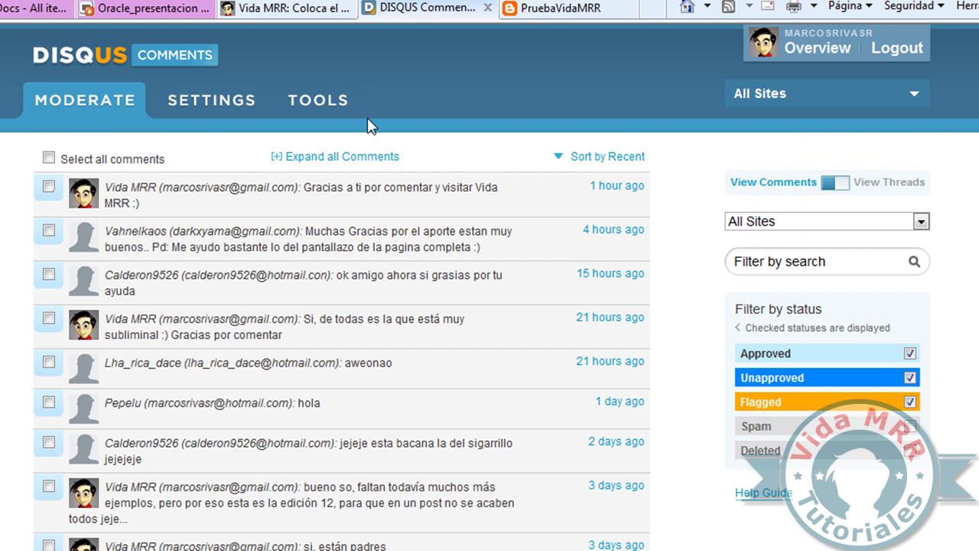
pyautogui.moveTo(754, 107)
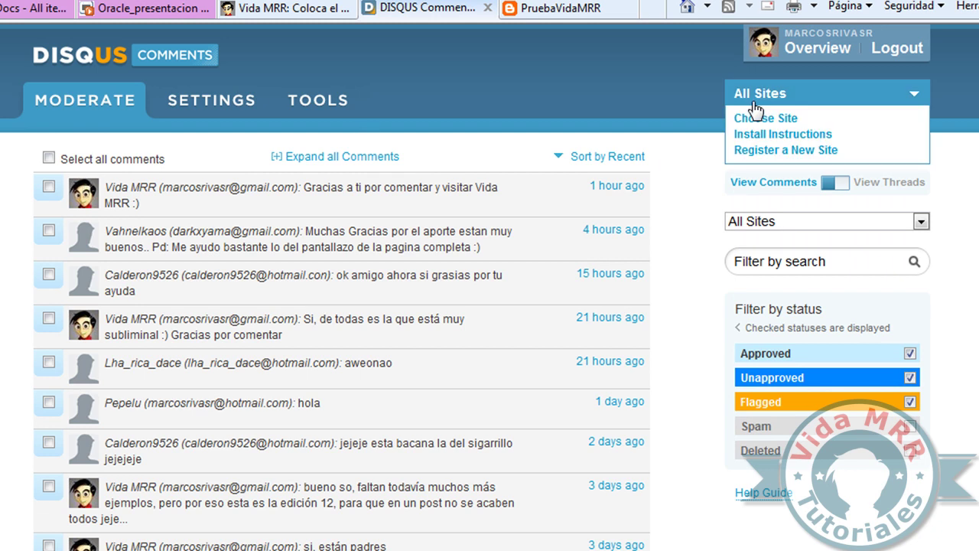
# Step: Open the vidamrr site's install instructions and choose Universal Code
pyautogui.click(753, 135)
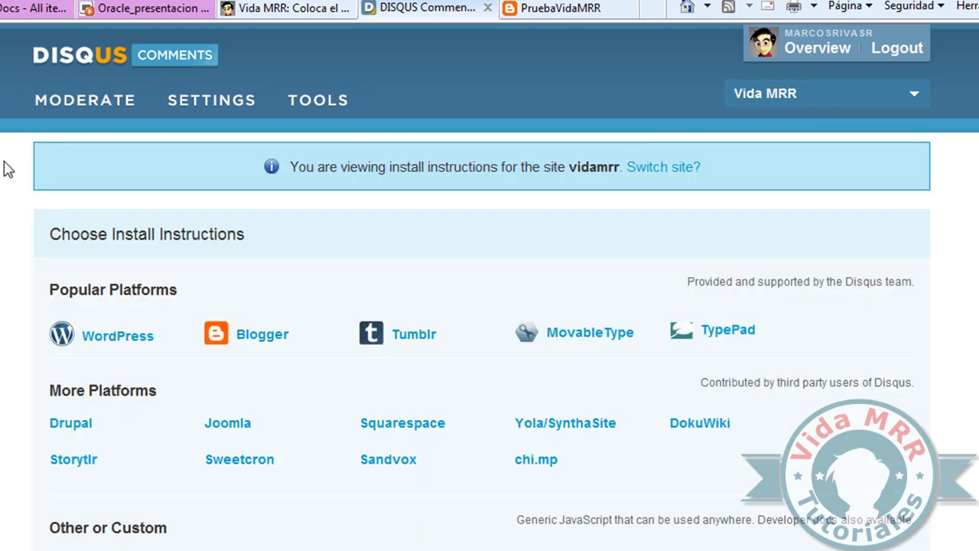
pyautogui.scroll(-2, 7, 162)
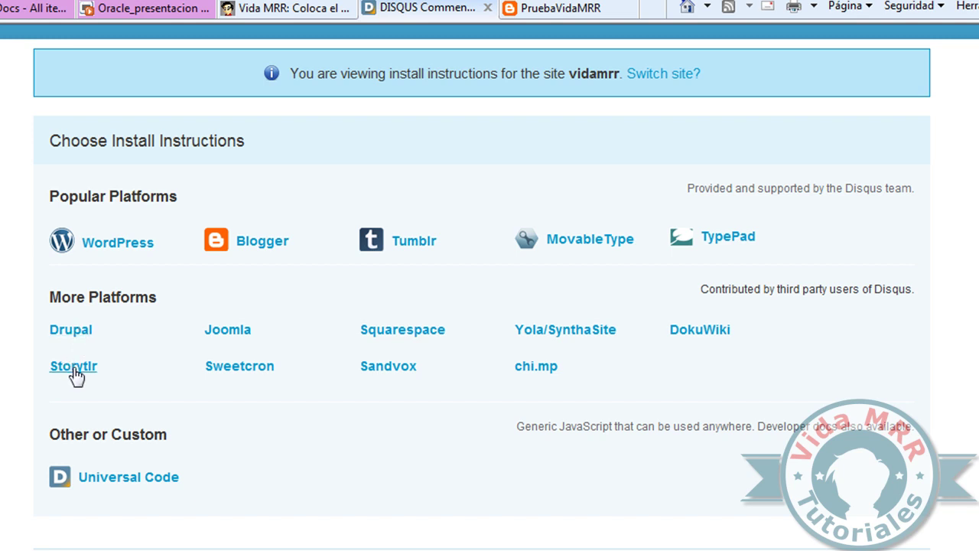
pyautogui.click(121, 477)
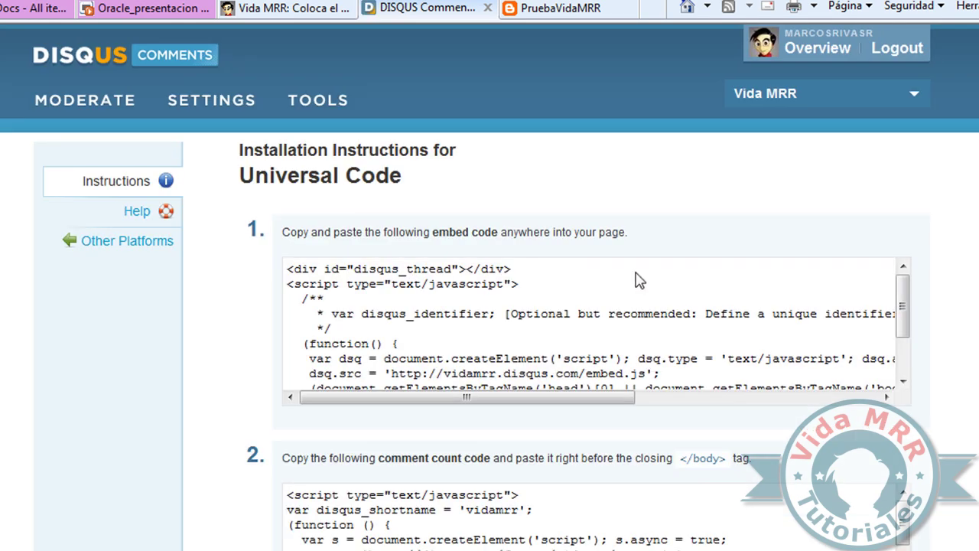
# Step: Scroll the embed and comment count snippets, then select all step 1 embed code
pyautogui.scroll(-2, 241, 296)
pyautogui.scroll(-2, 241, 297)
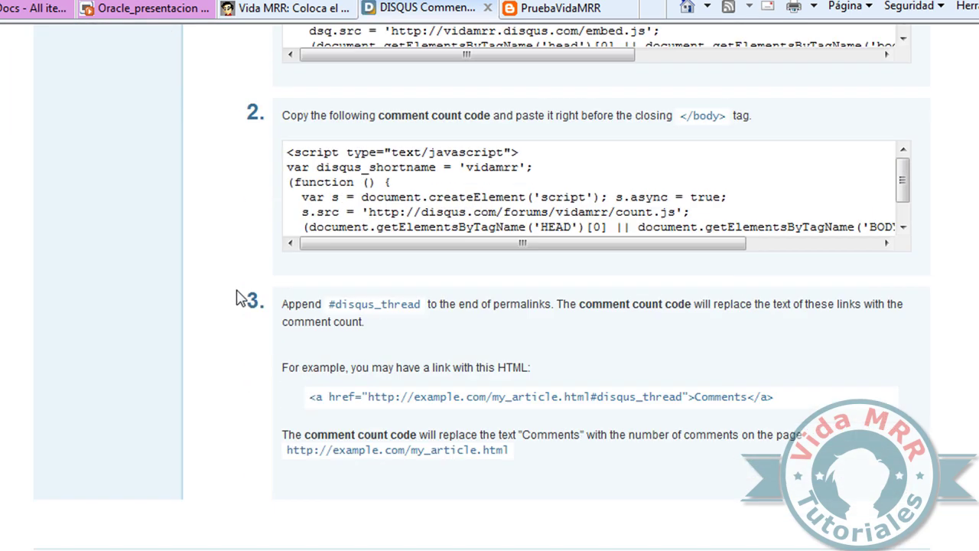
pyautogui.scroll(4, 241, 296)
pyautogui.scroll(-1, 421, 192)
pyautogui.scroll(-2, 321, 322)
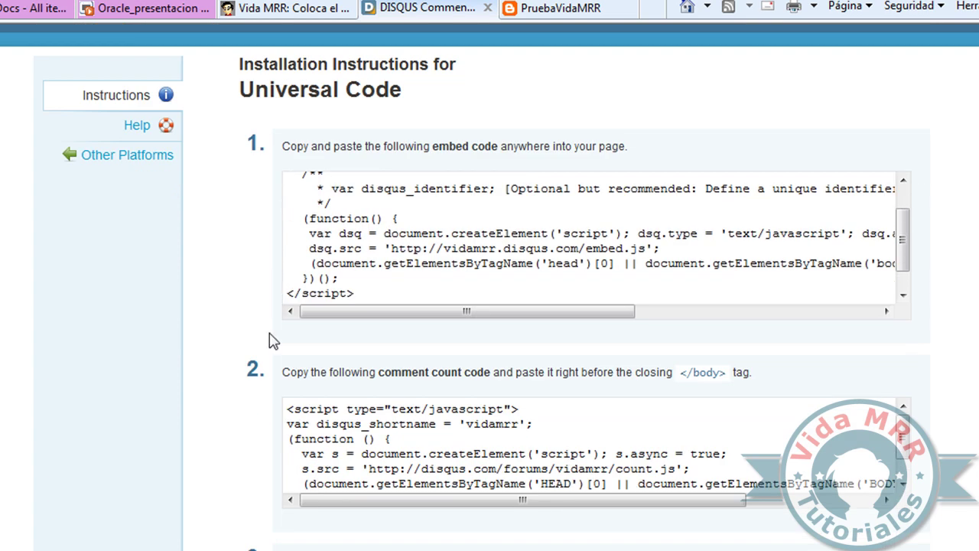
pyautogui.scroll(2, 471, 321)
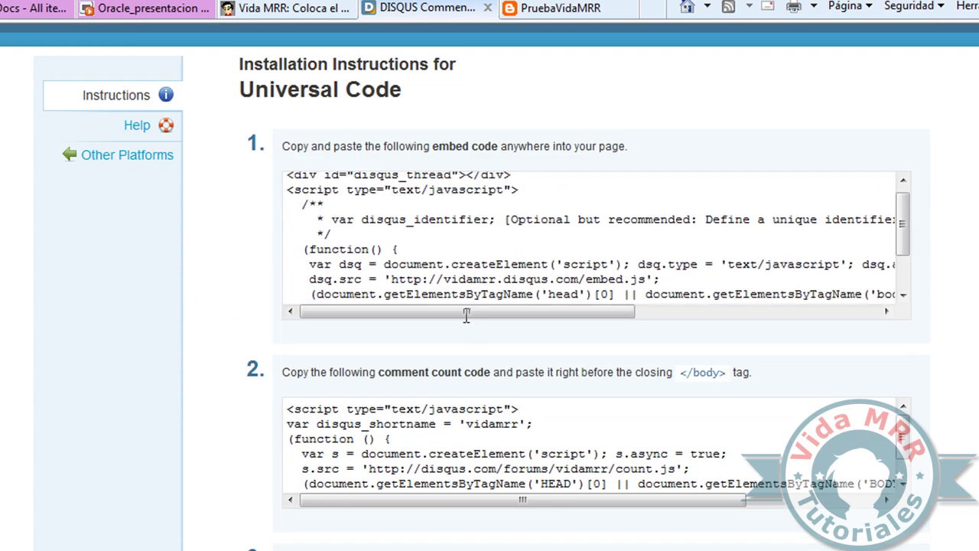
pyautogui.scroll(1, 459, 313)
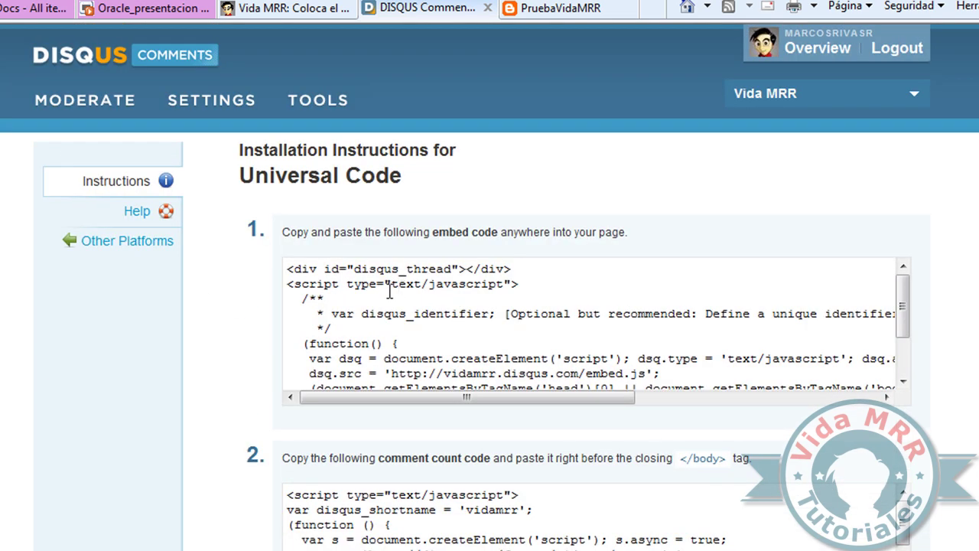
pyautogui.click(386, 298)
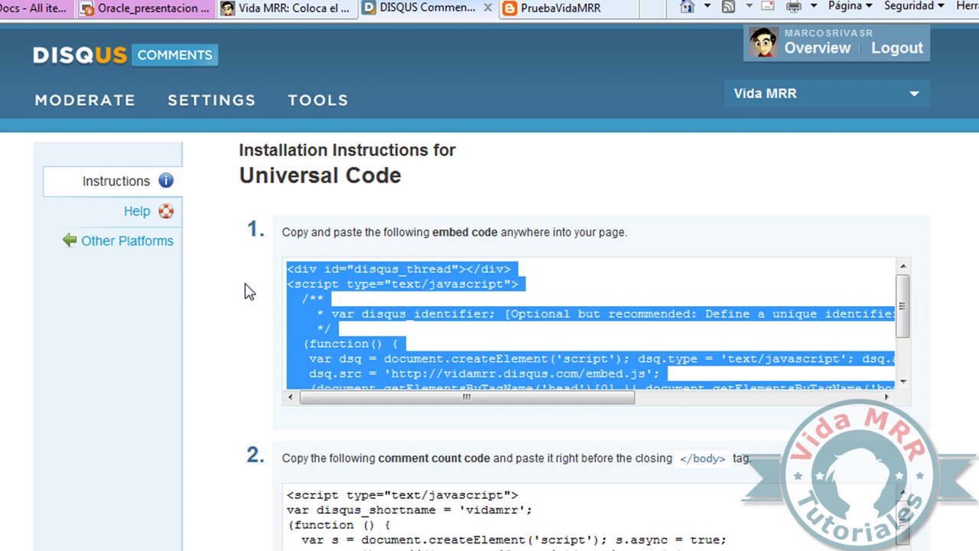
pyautogui.click(300, 9)
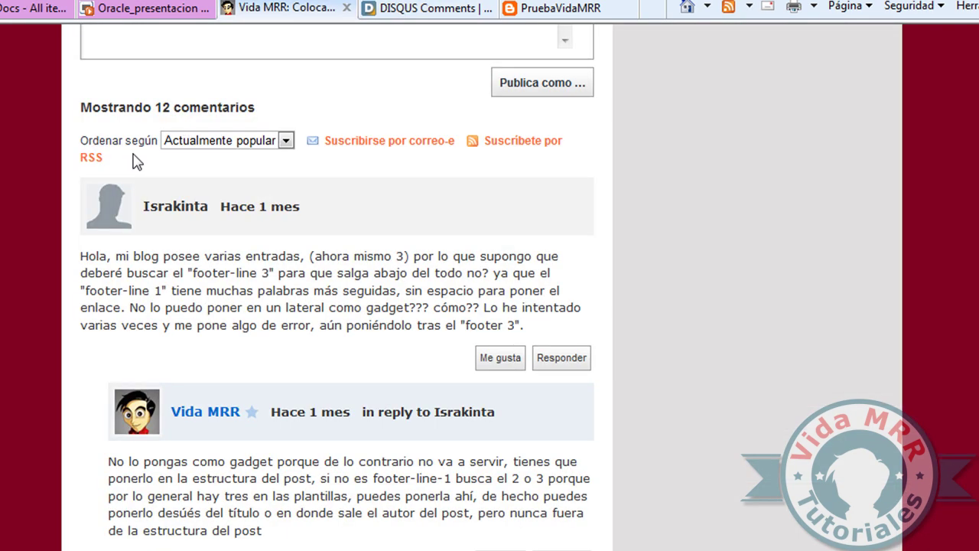
pyautogui.scroll(4, 67, 205)
pyautogui.scroll(3, 63, 204)
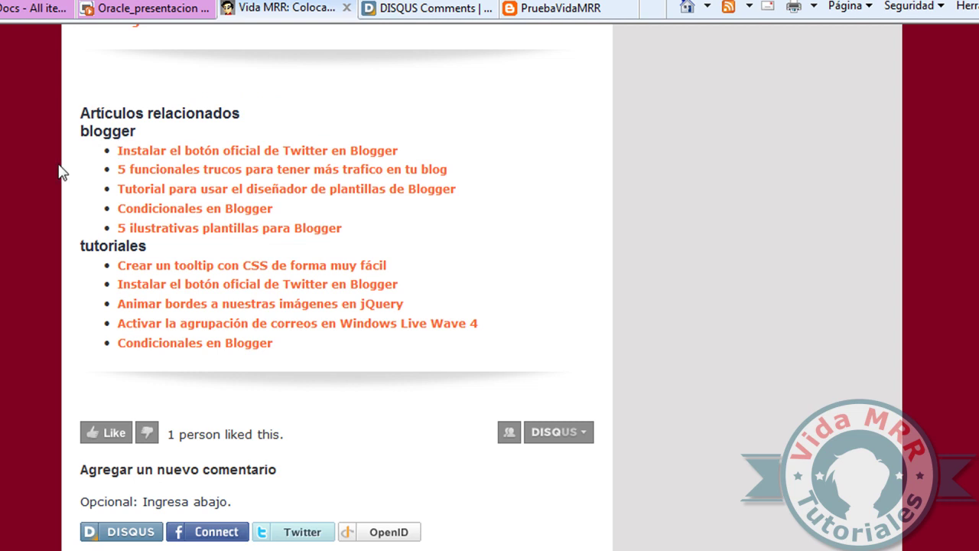
pyautogui.scroll(-1, 63, 171)
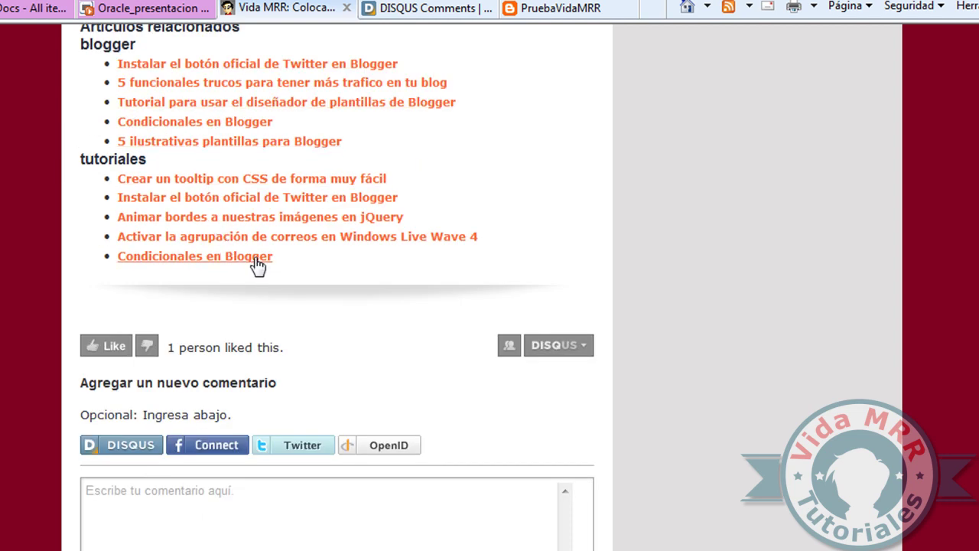
pyautogui.scroll(-1, 172, 331)
pyautogui.click(457, 11)
pyautogui.click(285, 8)
pyautogui.scroll(-10, 267, 299)
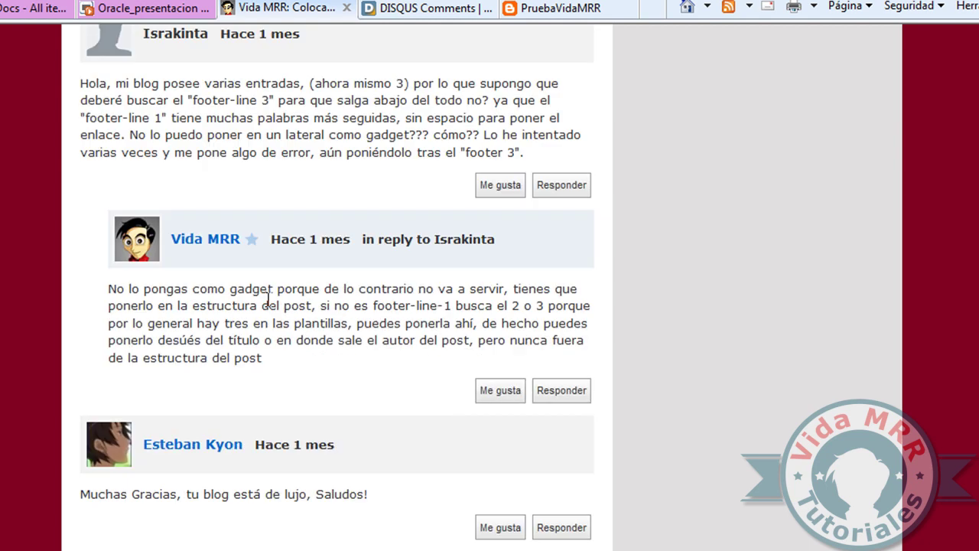
pyautogui.click(433, 7)
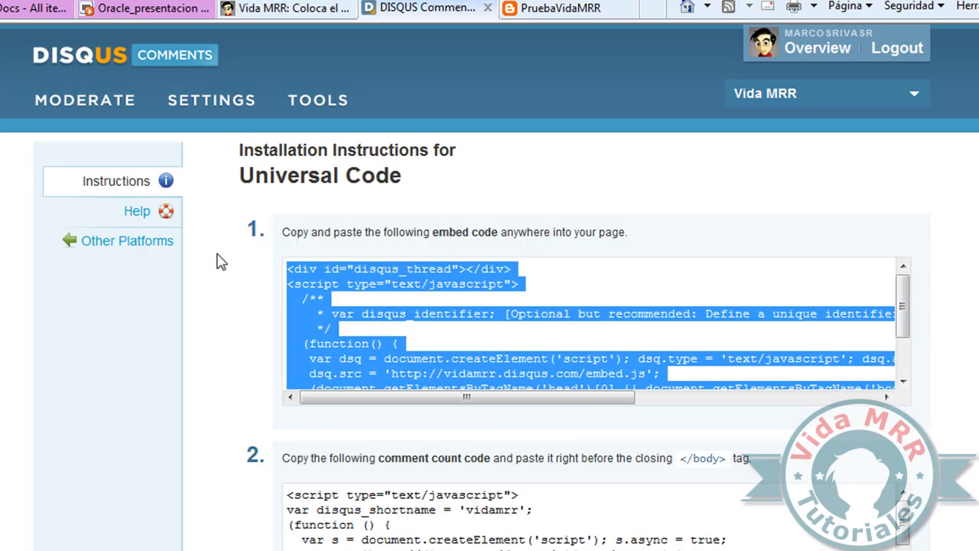
pyautogui.click(218, 257)
pyautogui.scroll(-1, 237, 260)
pyautogui.scroll(-1, 417, 221)
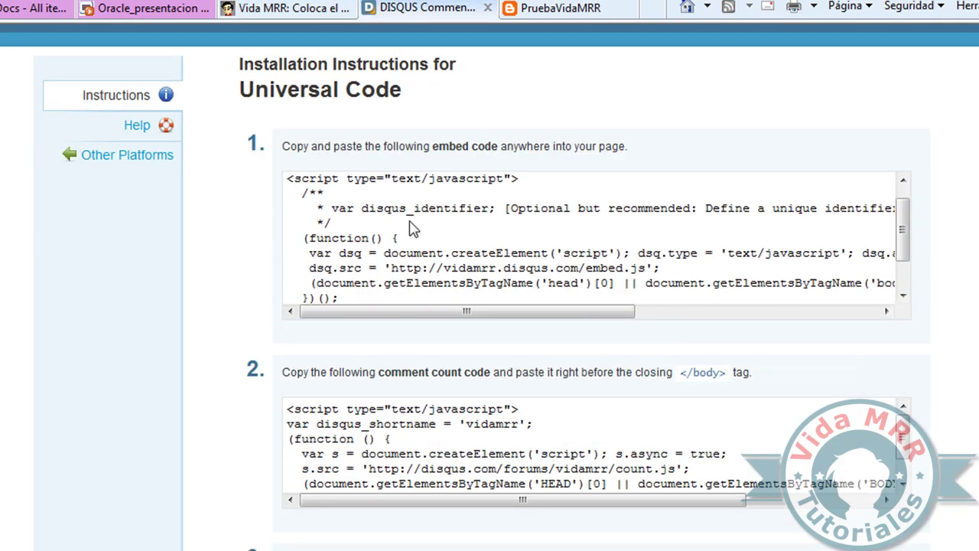
pyautogui.scroll(-2, 198, 269)
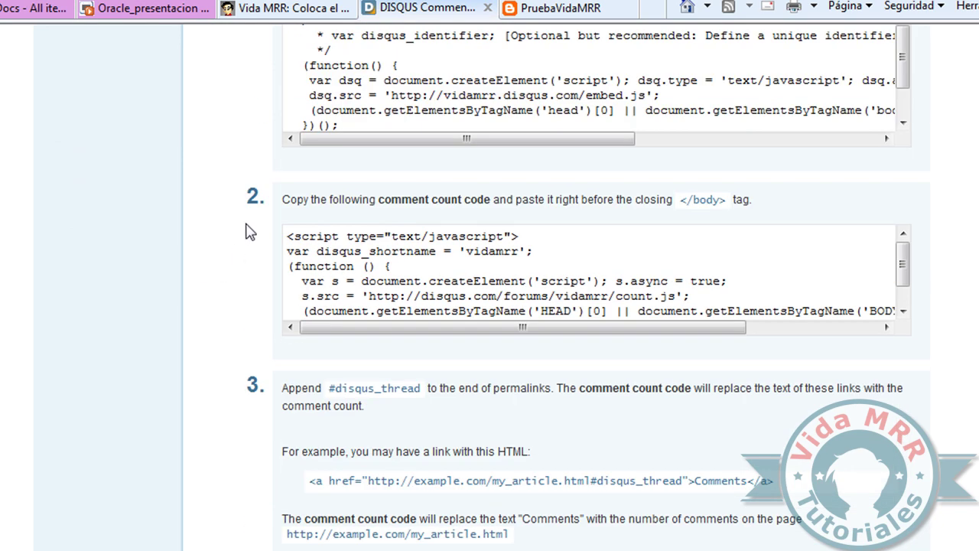
pyautogui.scroll(-1, 246, 231)
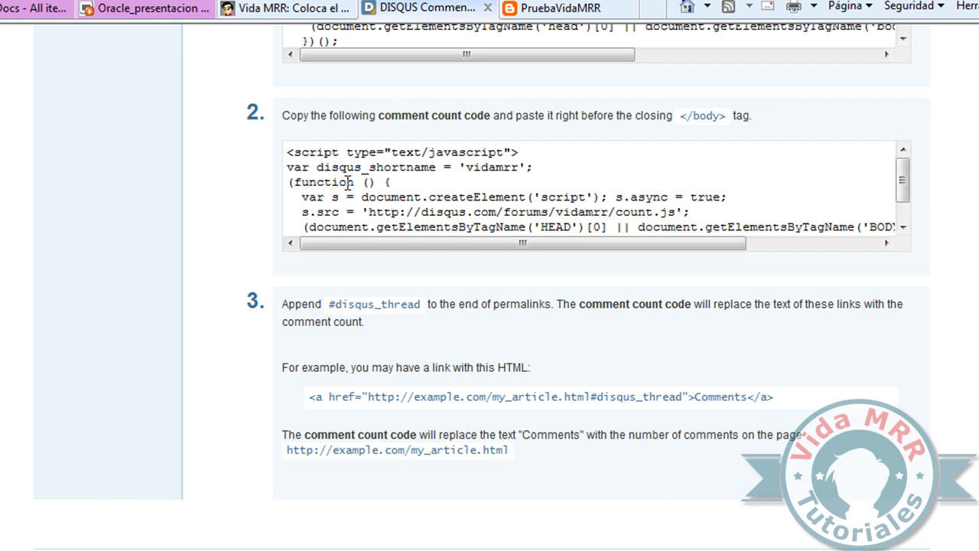
pyautogui.click(348, 182)
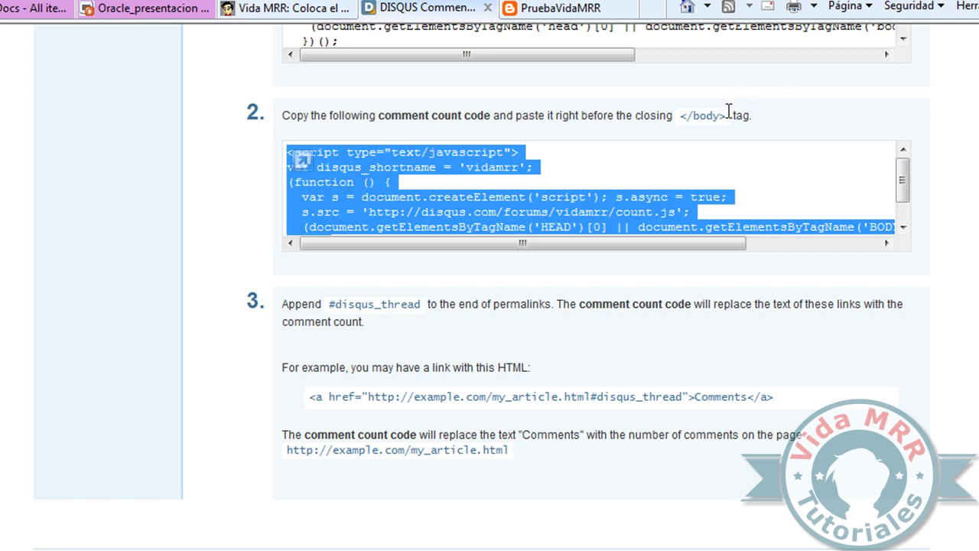
pyautogui.click(544, 114)
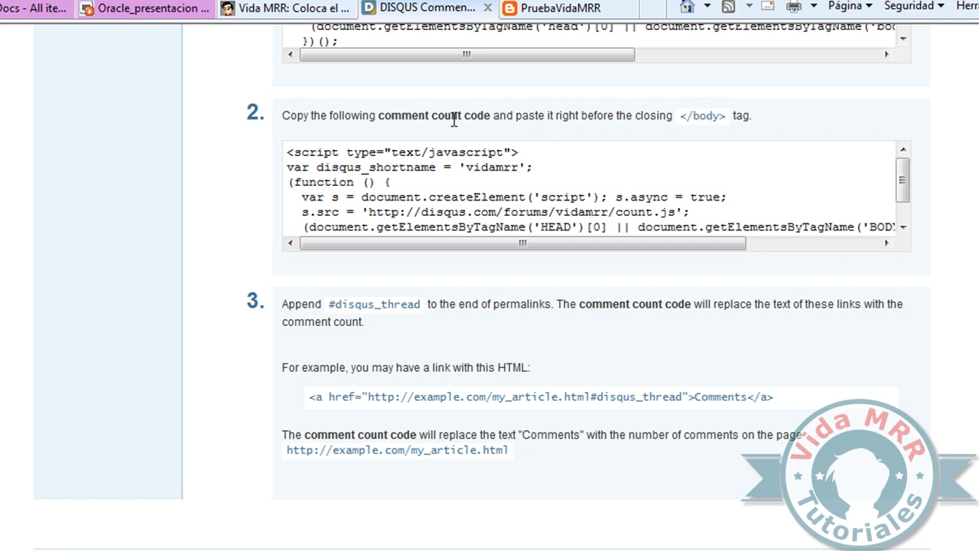
pyautogui.doubleClick(688, 115)
pyautogui.click(673, 117)
pyautogui.scroll(3, 273, 183)
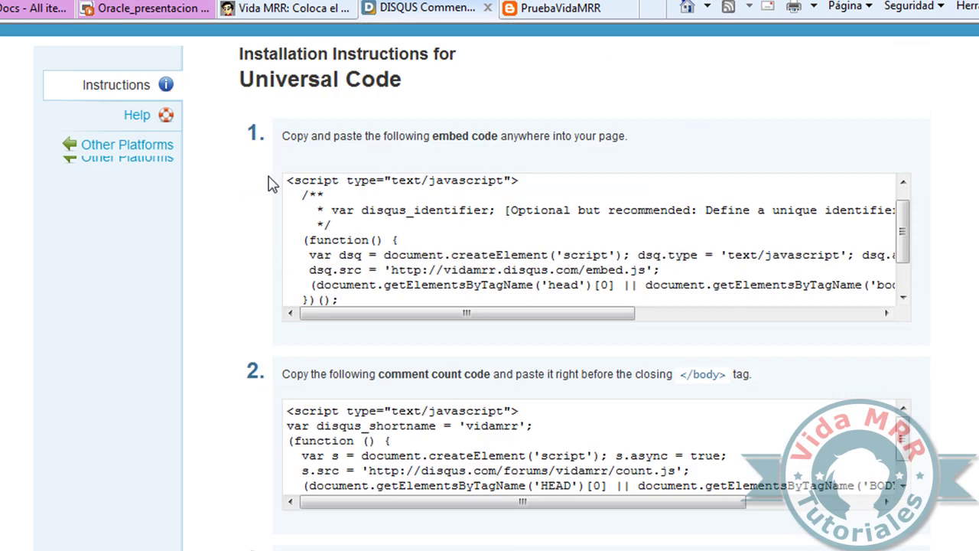
pyautogui.scroll(-3, 273, 183)
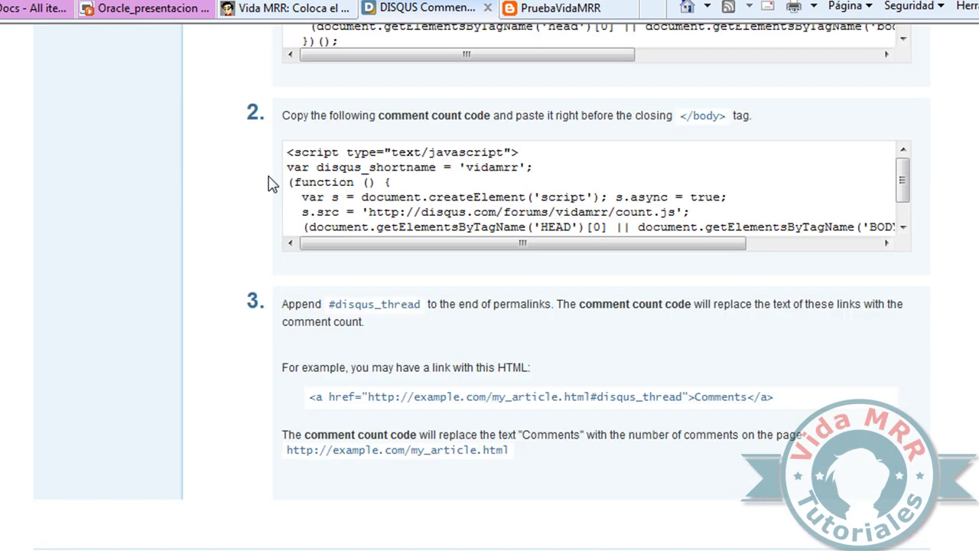
pyautogui.scroll(-1, 527, 208)
pyautogui.scroll(-1, 527, 213)
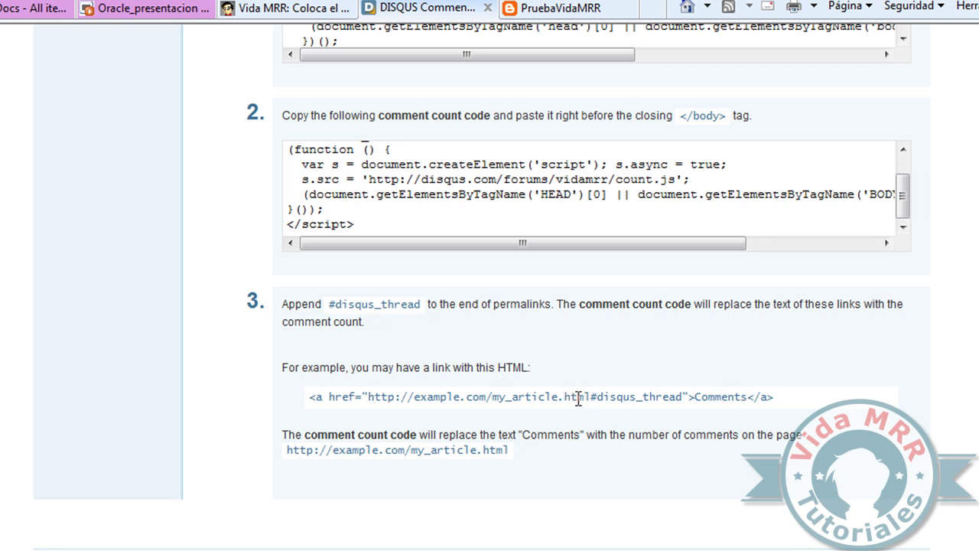
pyautogui.moveTo(589, 396); pyautogui.dragTo(520, 396)
pyautogui.click(507, 396)
pyautogui.moveTo(597, 397); pyautogui.dragTo(679, 396)
pyautogui.click(676, 393)
pyautogui.moveTo(695, 396)
pyautogui.mouseDown()
pyautogui.moveTo(749, 397)
pyautogui.moveTo(693, 396)
pyautogui.mouseUp()
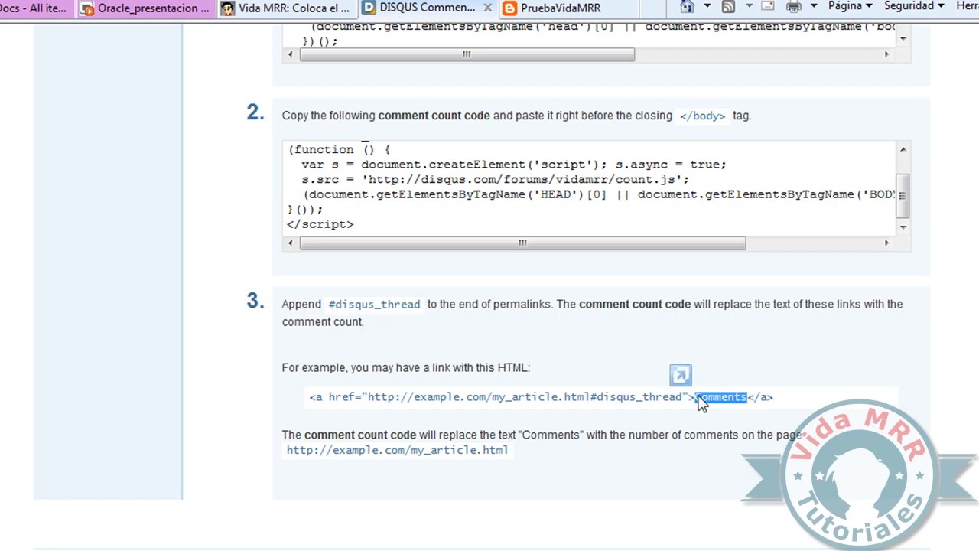
pyautogui.moveTo(696, 396); pyautogui.dragTo(748, 398)
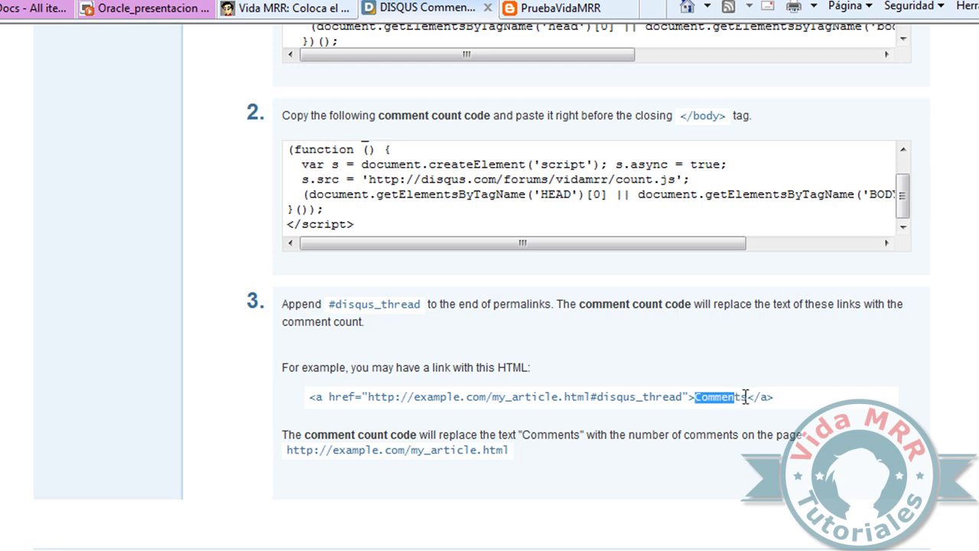
pyautogui.click(234, 230)
pyautogui.scroll(5, 235, 231)
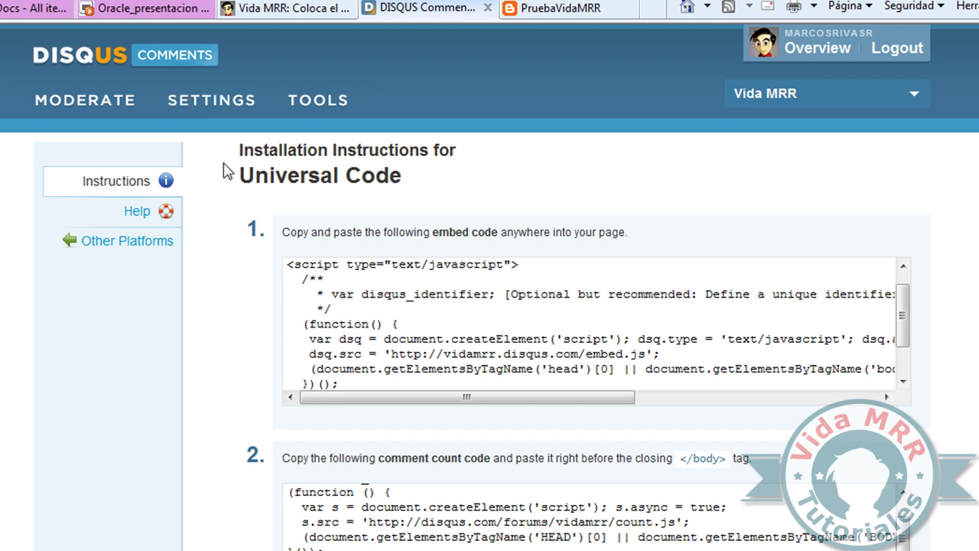
pyautogui.scroll(-5, 227, 172)
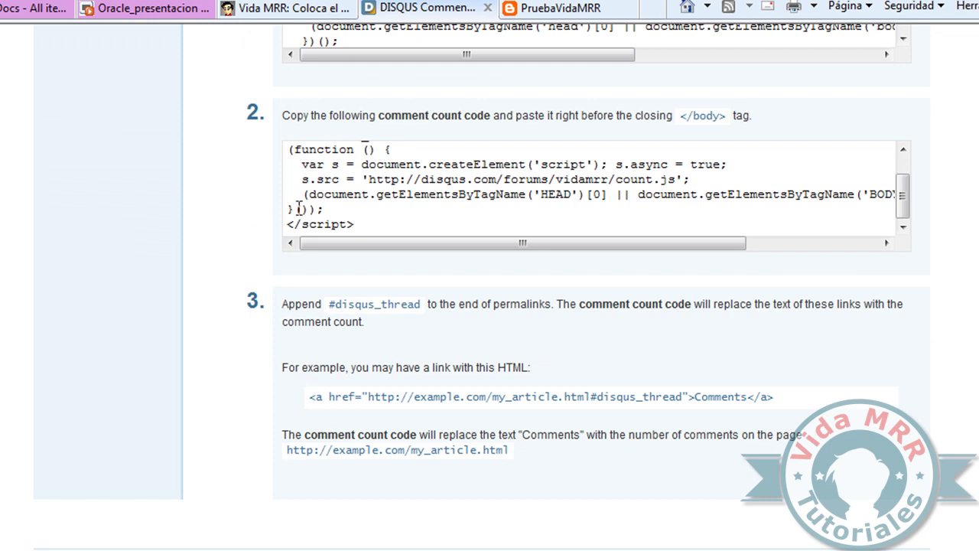
pyautogui.scroll(5, 215, 253)
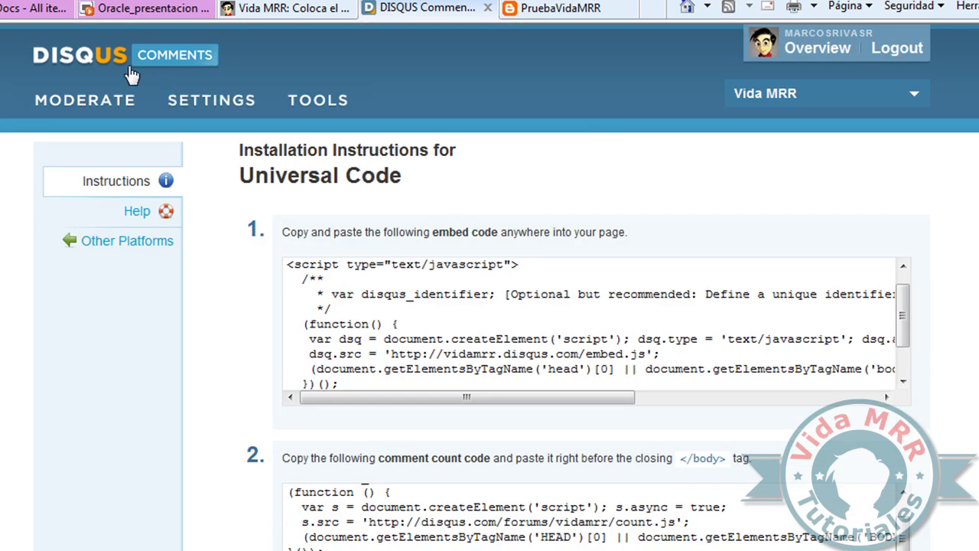
# Step: Return to Moderate via the DISQUS logo and scroll the loading All Sites comment list
pyautogui.click(102, 63)
pyautogui.scroll(-1, 3, 186)
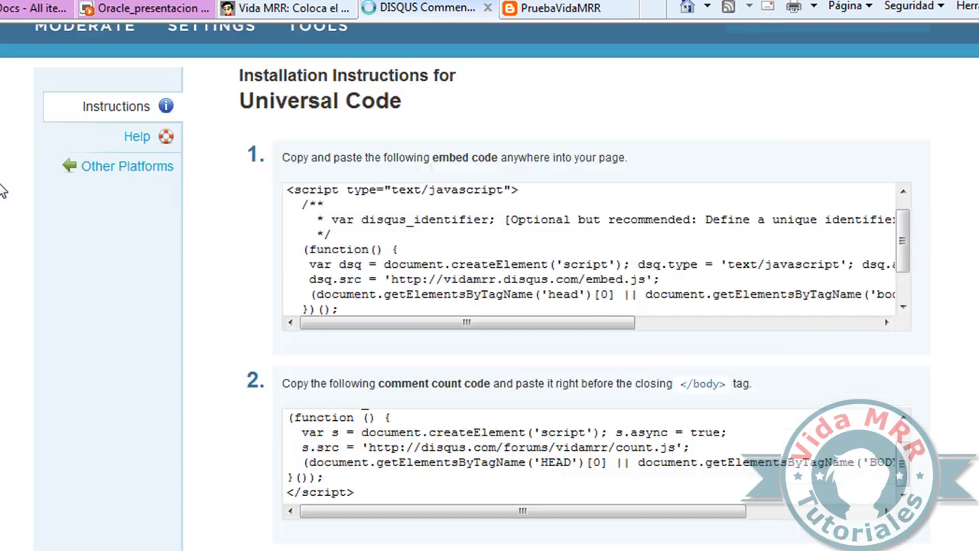
pyautogui.scroll(-4, 3, 186)
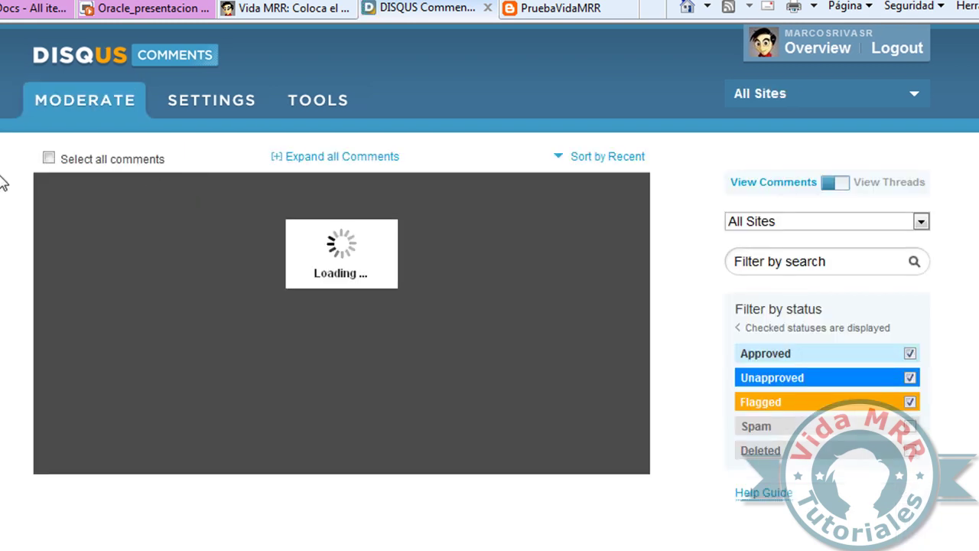
pyautogui.scroll(-1, 2, 183)
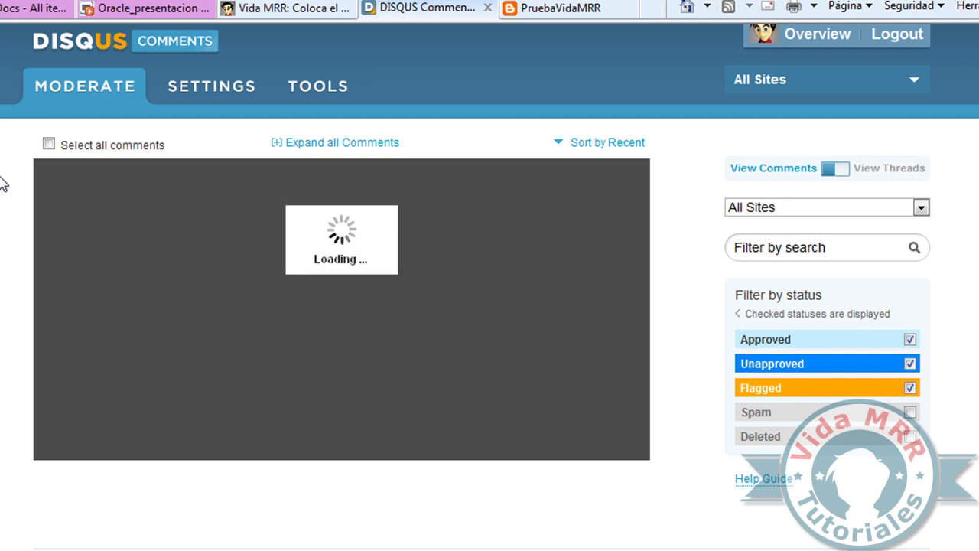